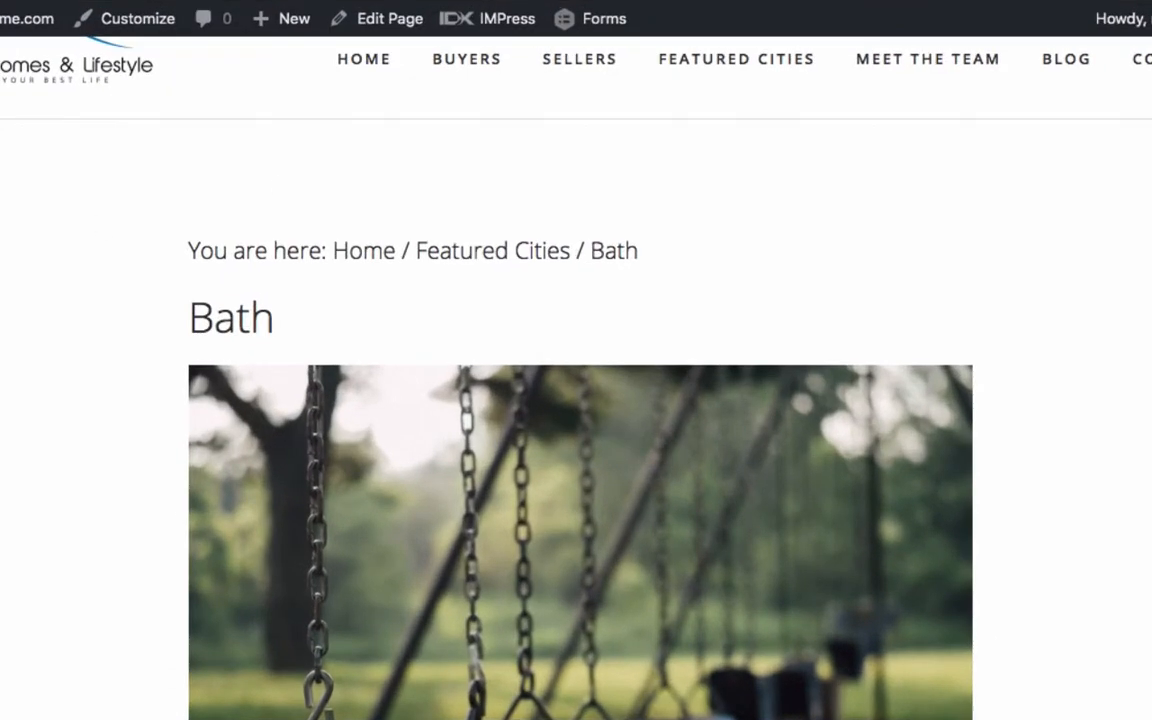
Review the Bath featured city page down to the showcase script placeholder and the "See all homes in Bath" link
{"action": "scroll", "coordinate": [580, 420], "scroll_direction": "down", "scroll_amount": 4}
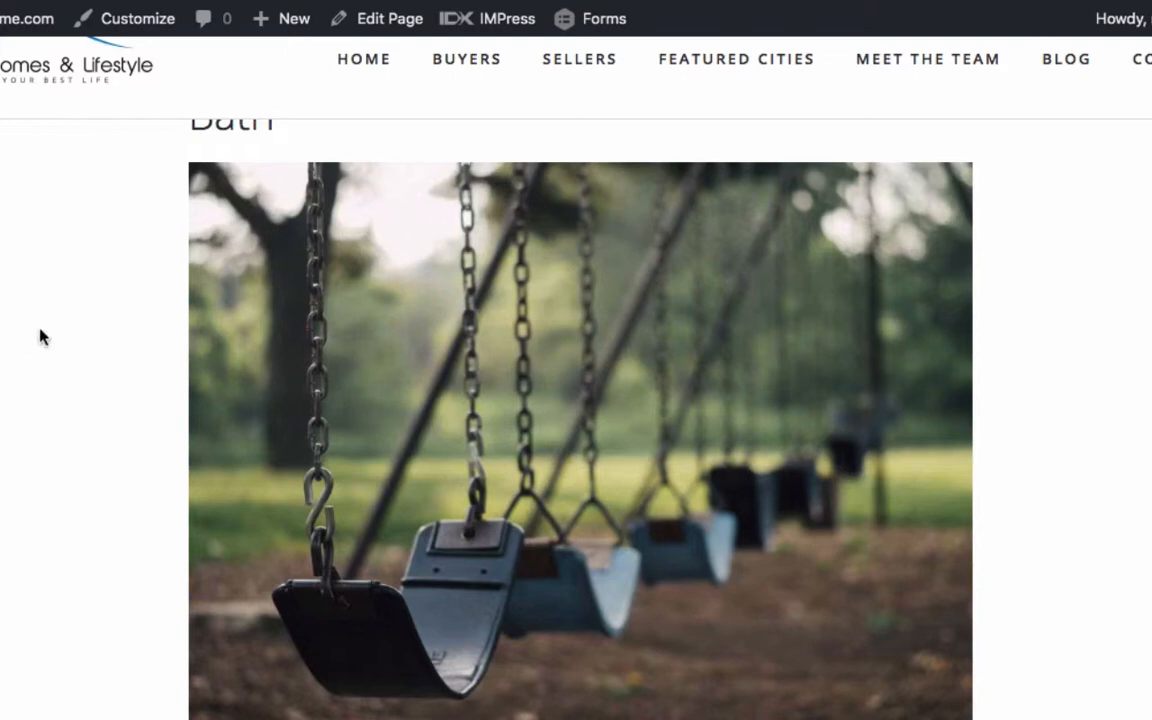
{"action": "scroll", "coordinate": [42, 337], "scroll_direction": "down", "scroll_amount": 6}
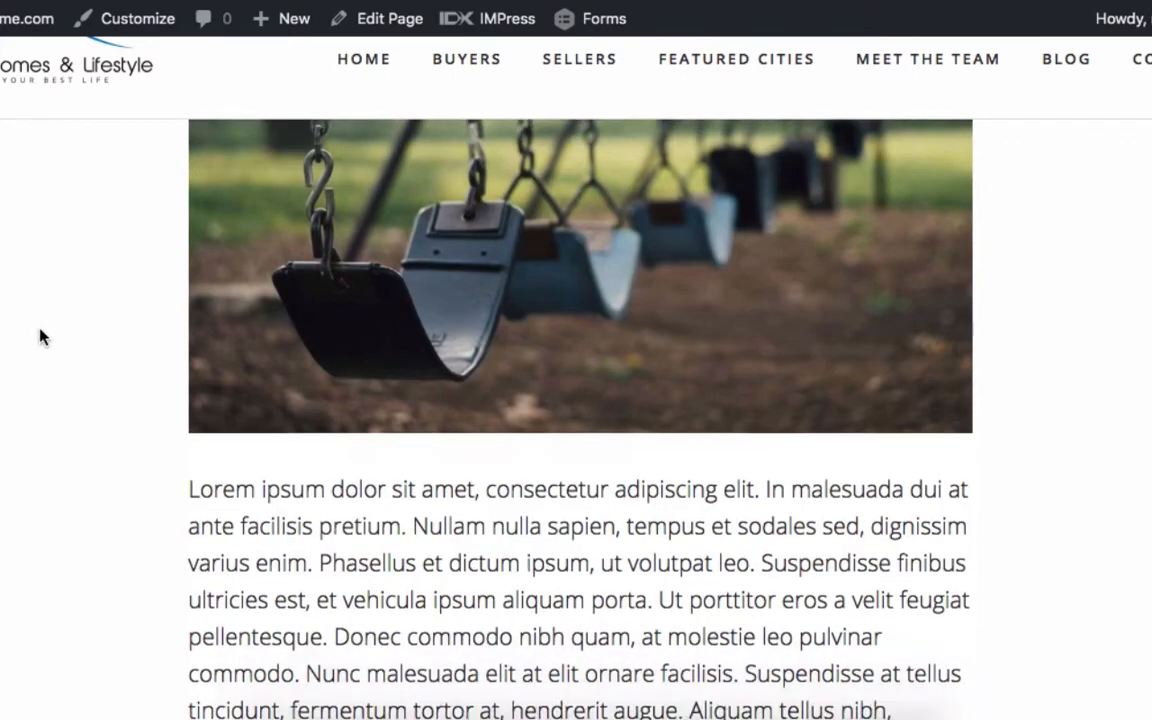
{"action": "scroll", "coordinate": [42, 337], "scroll_direction": "down", "scroll_amount": 10}
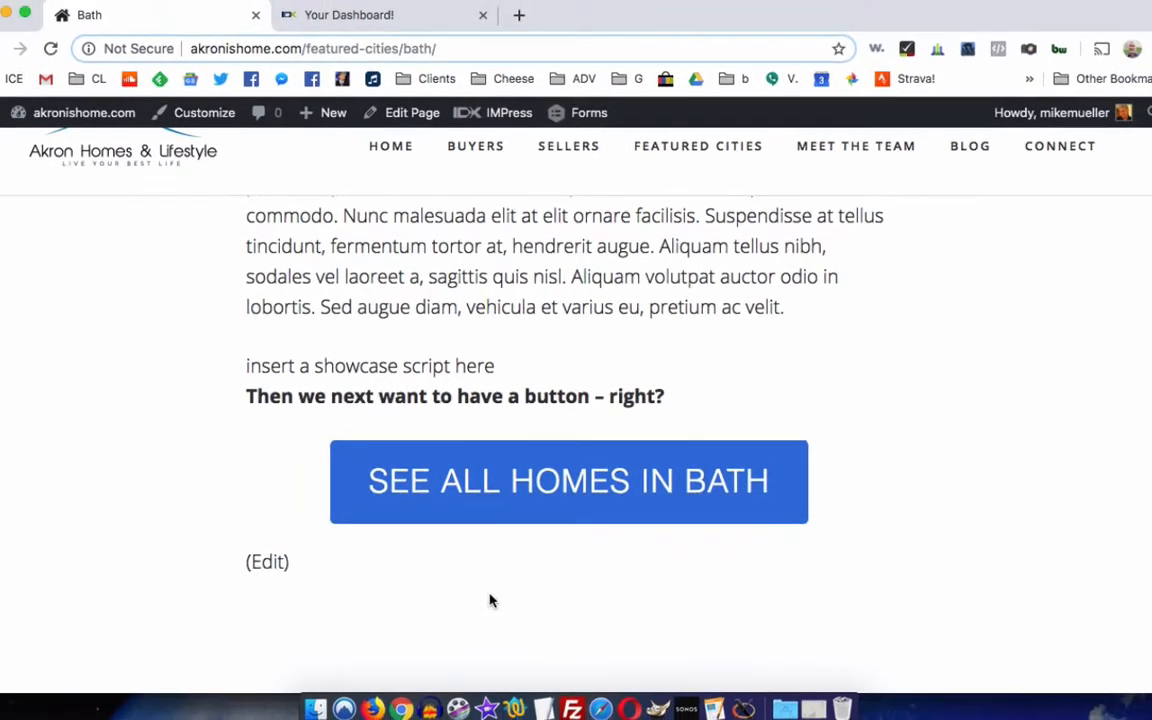
Switch to the IDX Broker dashboard and open the page for managing the website's widgets, with the navigation collapsed
{"action": "left_click", "coordinate": [358, 44]}
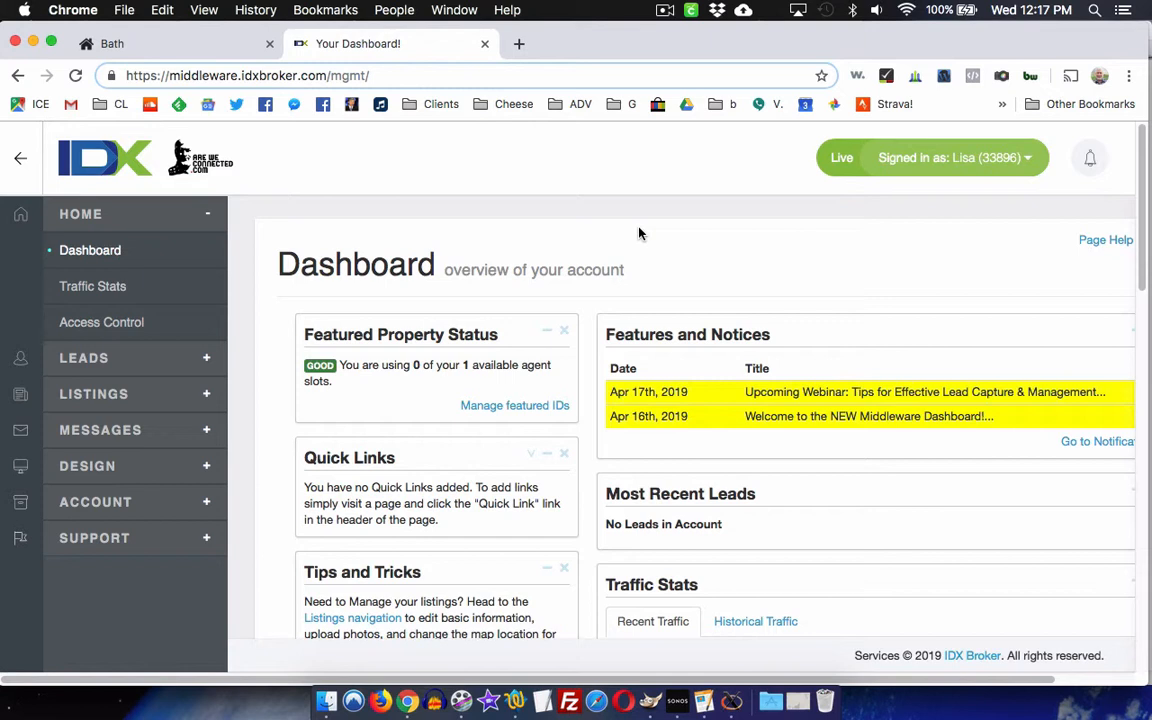
{"action": "left_click_drag", "start_coordinate": [959, 679], "coordinate": [720, 668]}
{"action": "left_click", "coordinate": [20, 162]}
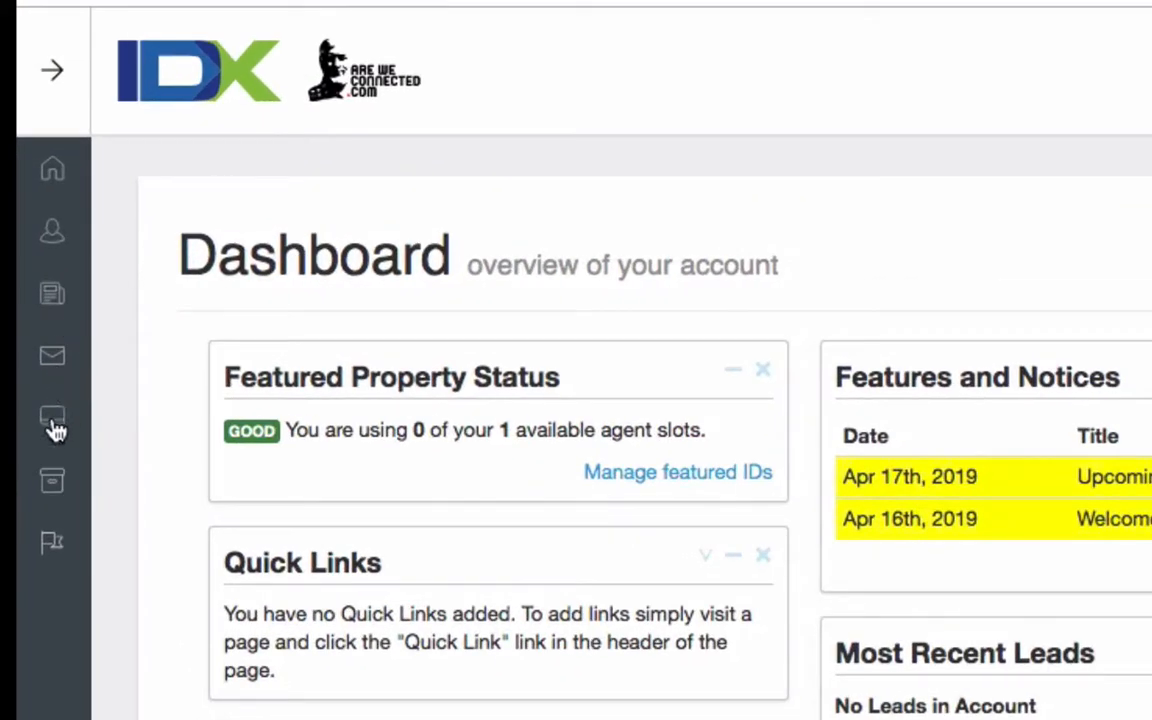
{"action": "left_click", "coordinate": [52, 88]}
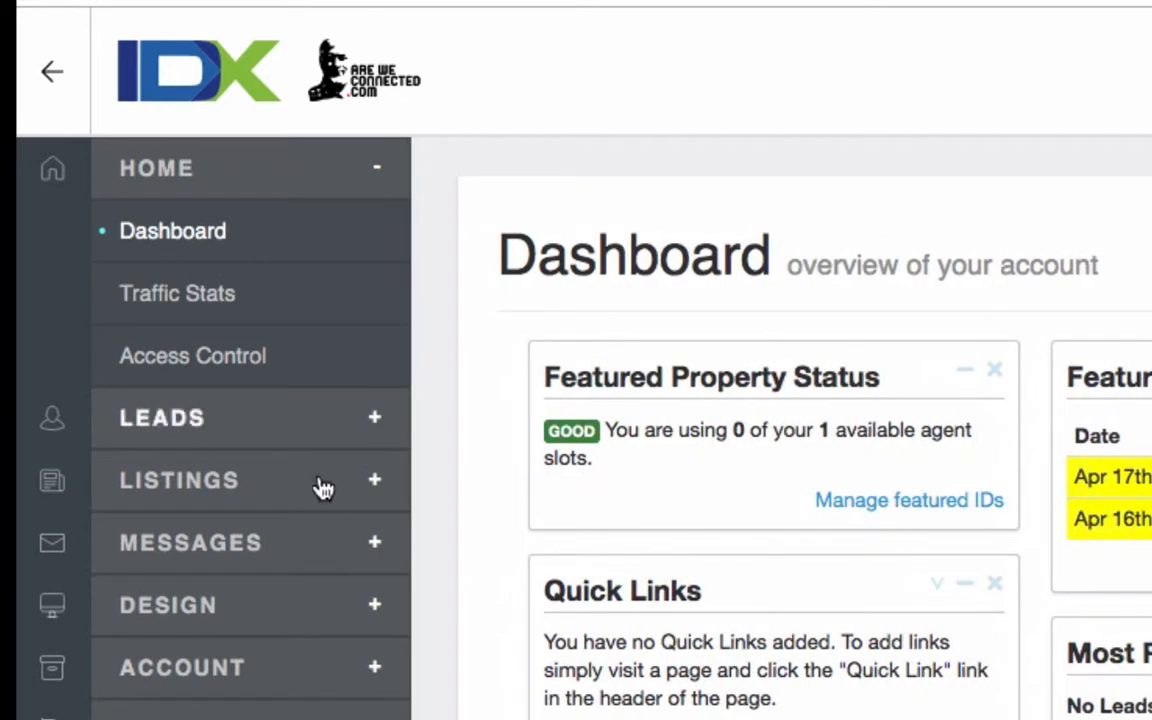
{"action": "left_click", "coordinate": [167, 178]}
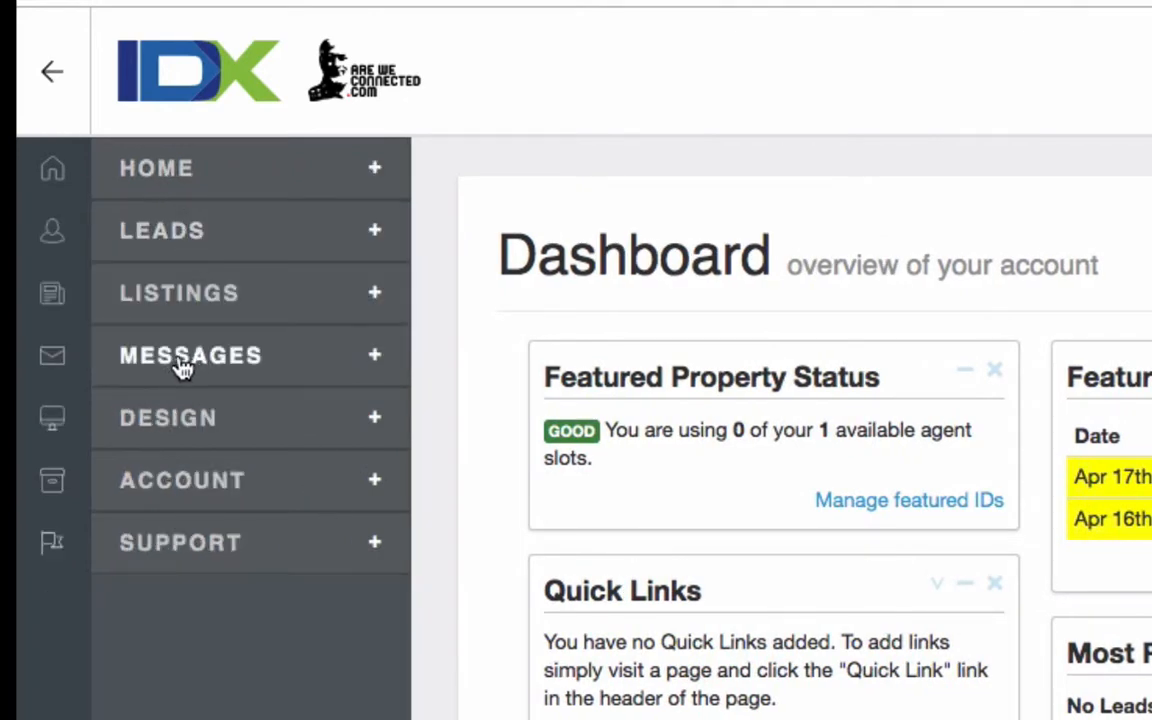
{"action": "left_click", "coordinate": [184, 432]}
{"action": "left_click", "coordinate": [163, 485]}
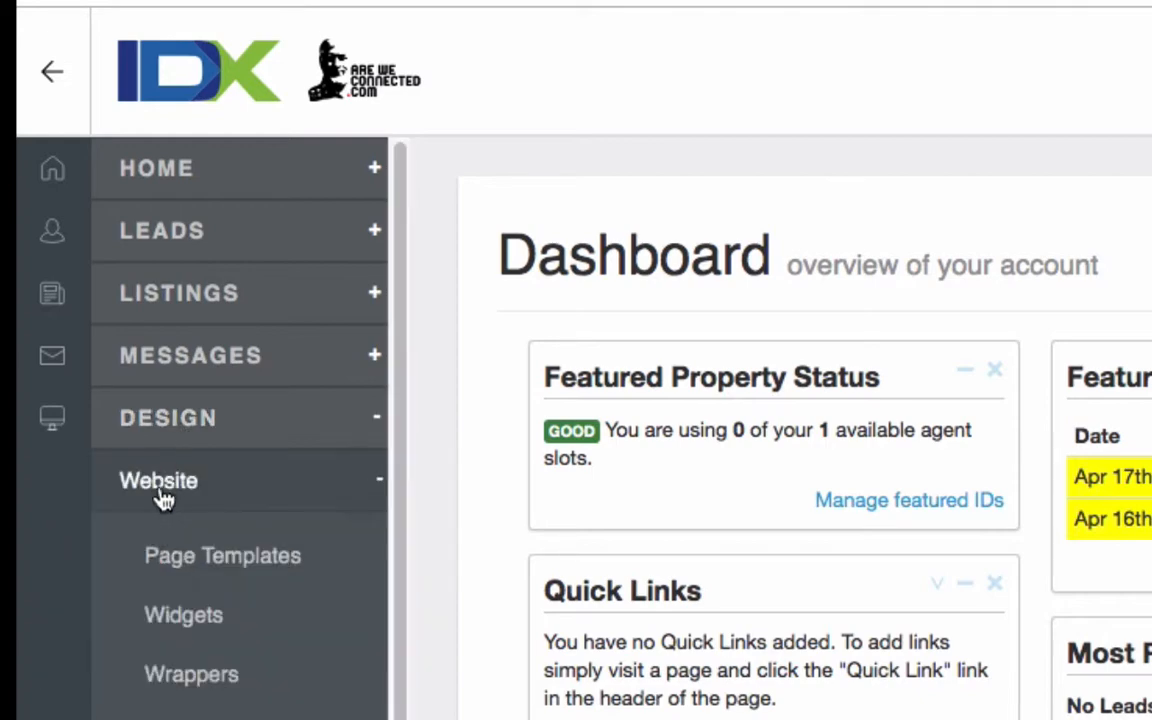
{"action": "left_click", "coordinate": [155, 622]}
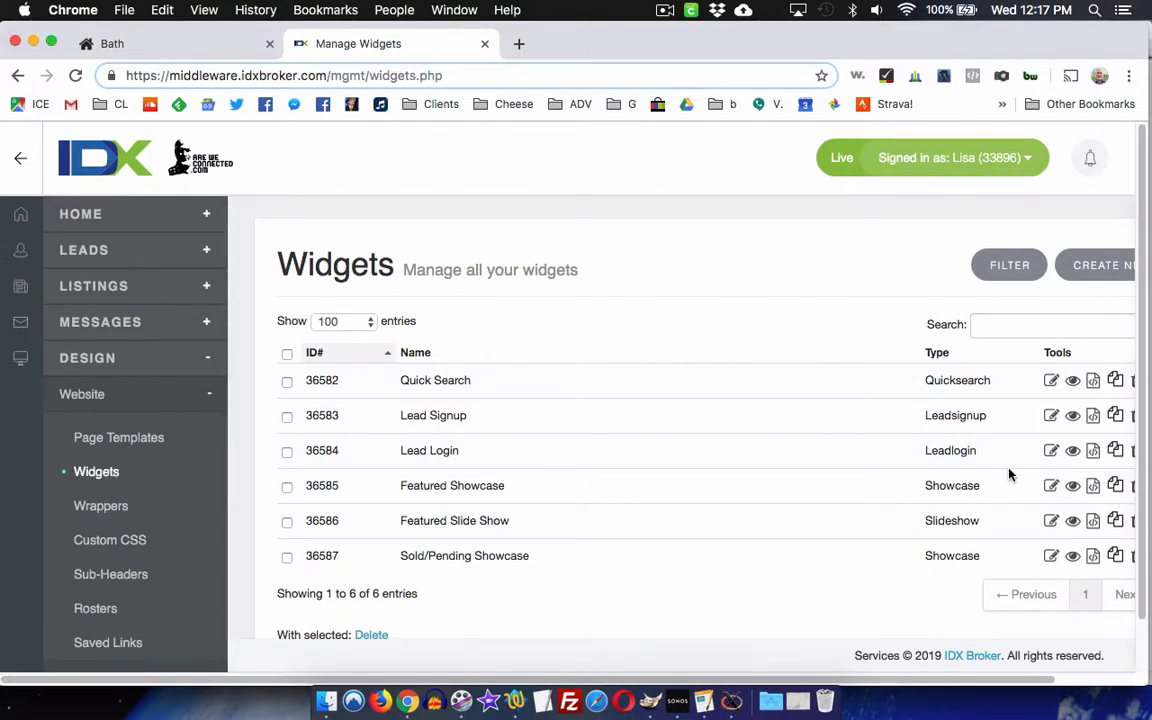
{"action": "left_click", "coordinate": [23, 162]}
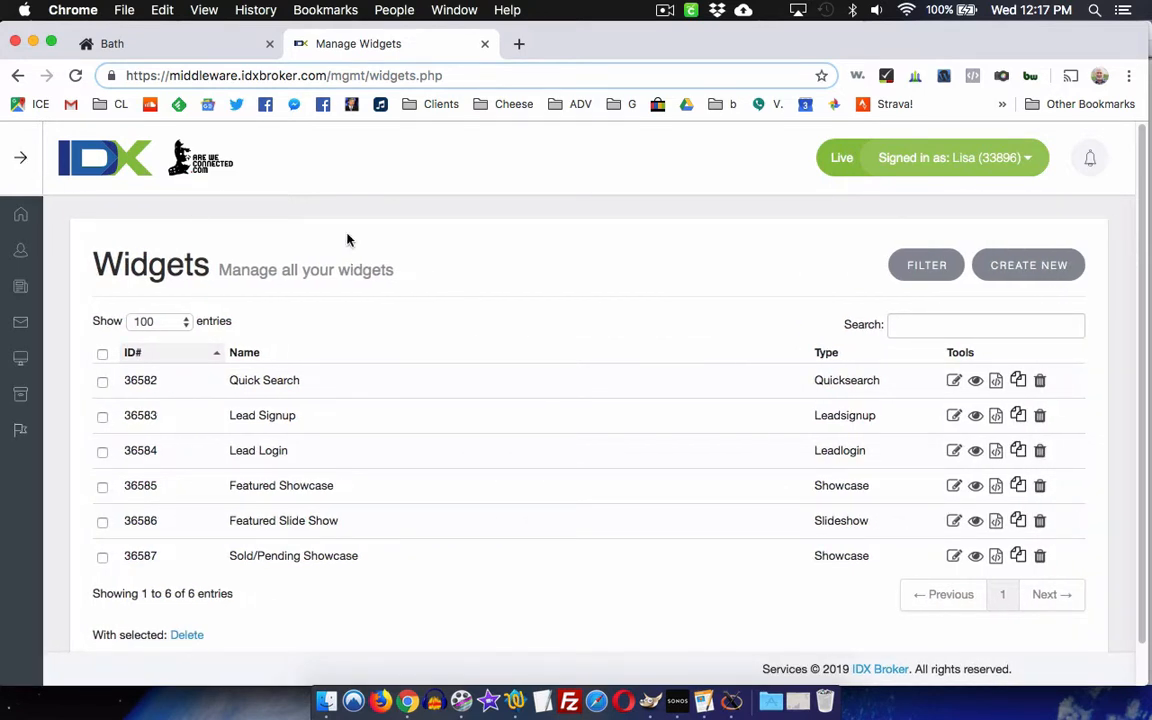
Create a new Showcase widget that features Custom Search properties based on the Advanced Search page
{"action": "left_click", "coordinate": [1046, 268]}
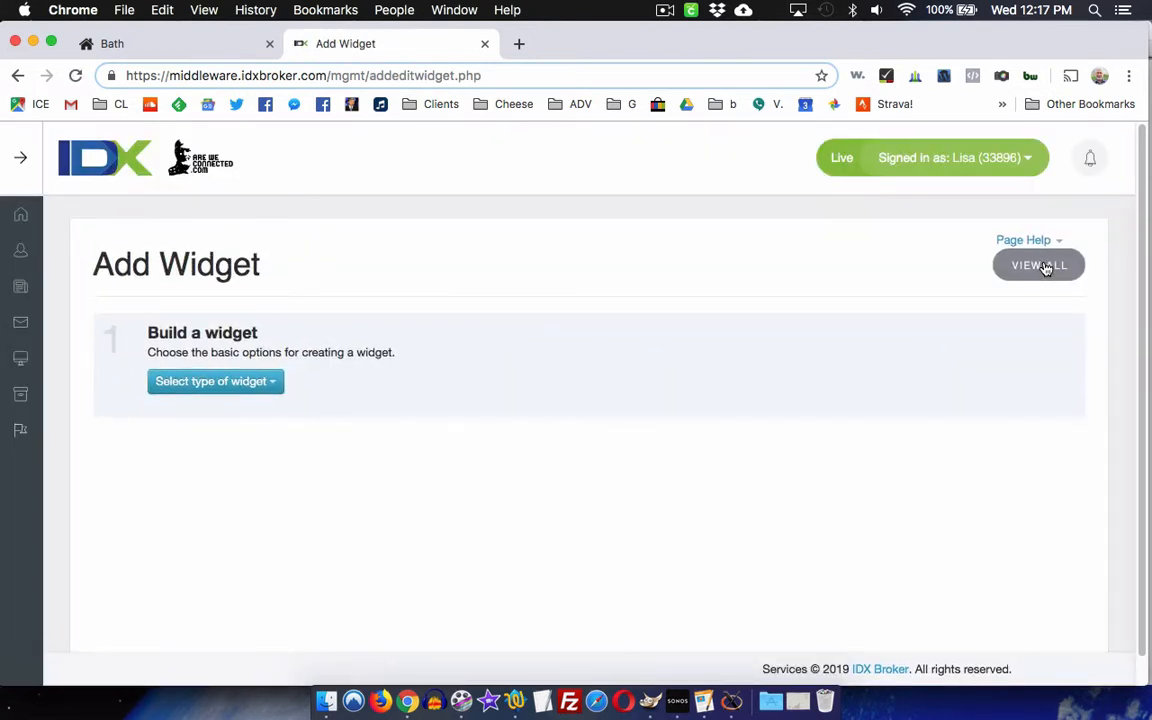
{"action": "left_click", "coordinate": [259, 382]}
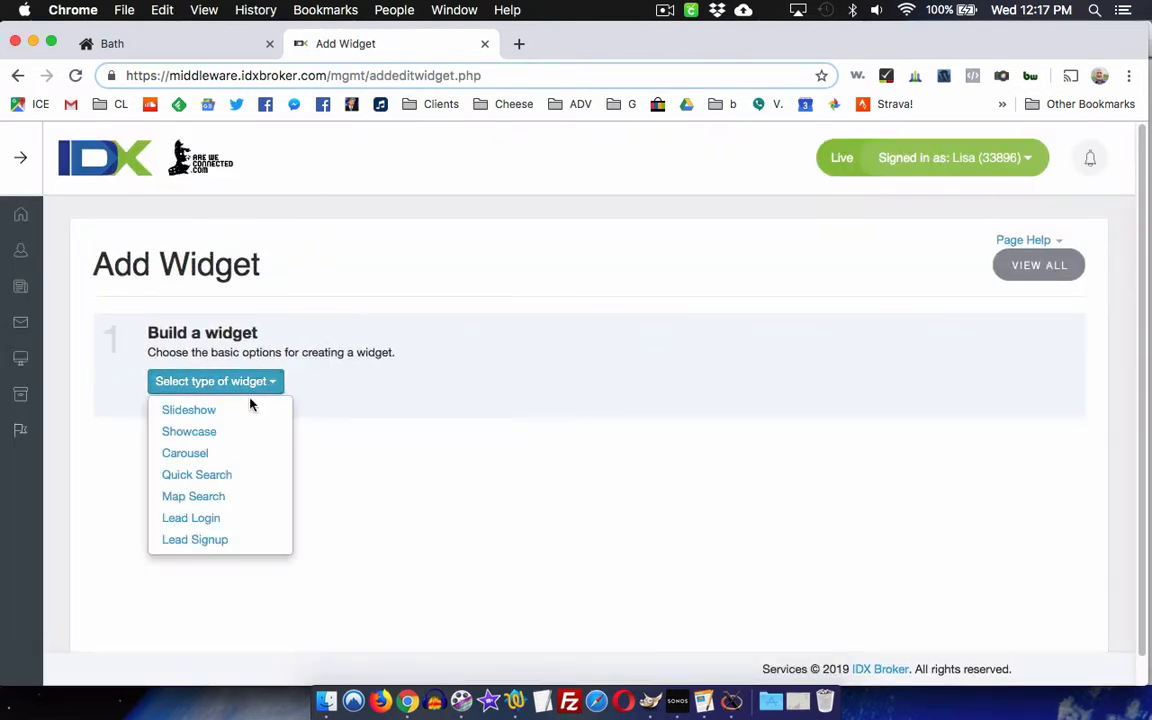
{"action": "left_click", "coordinate": [233, 432]}
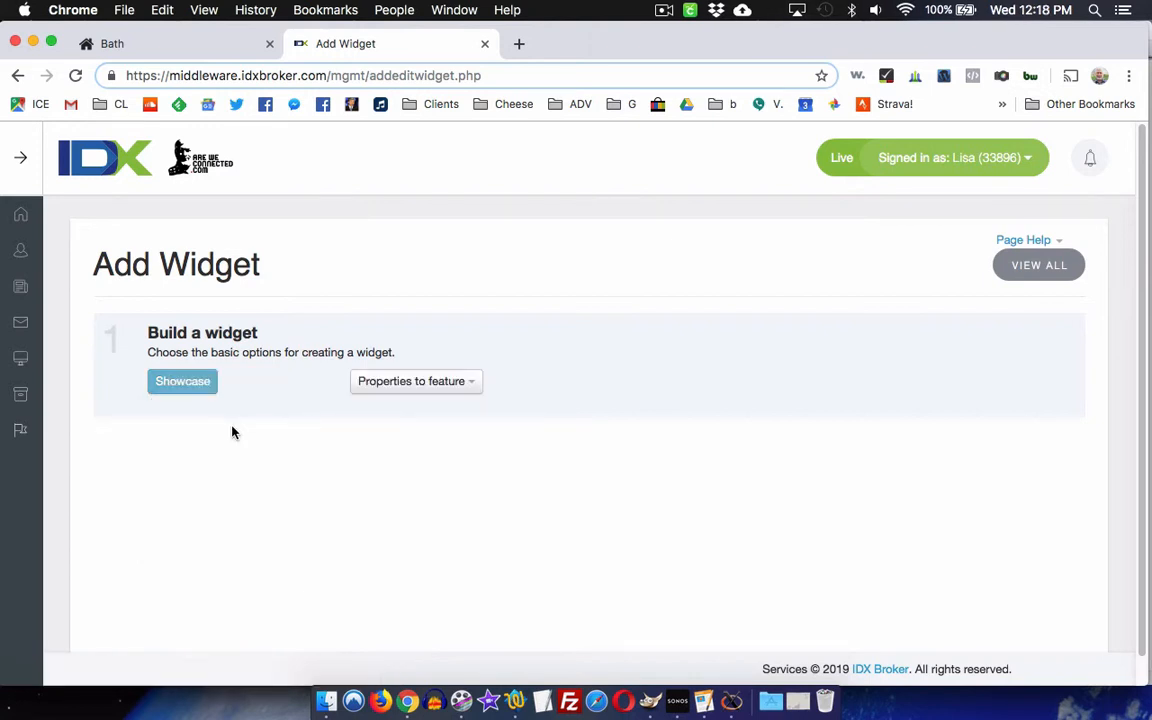
{"action": "left_click", "coordinate": [441, 391]}
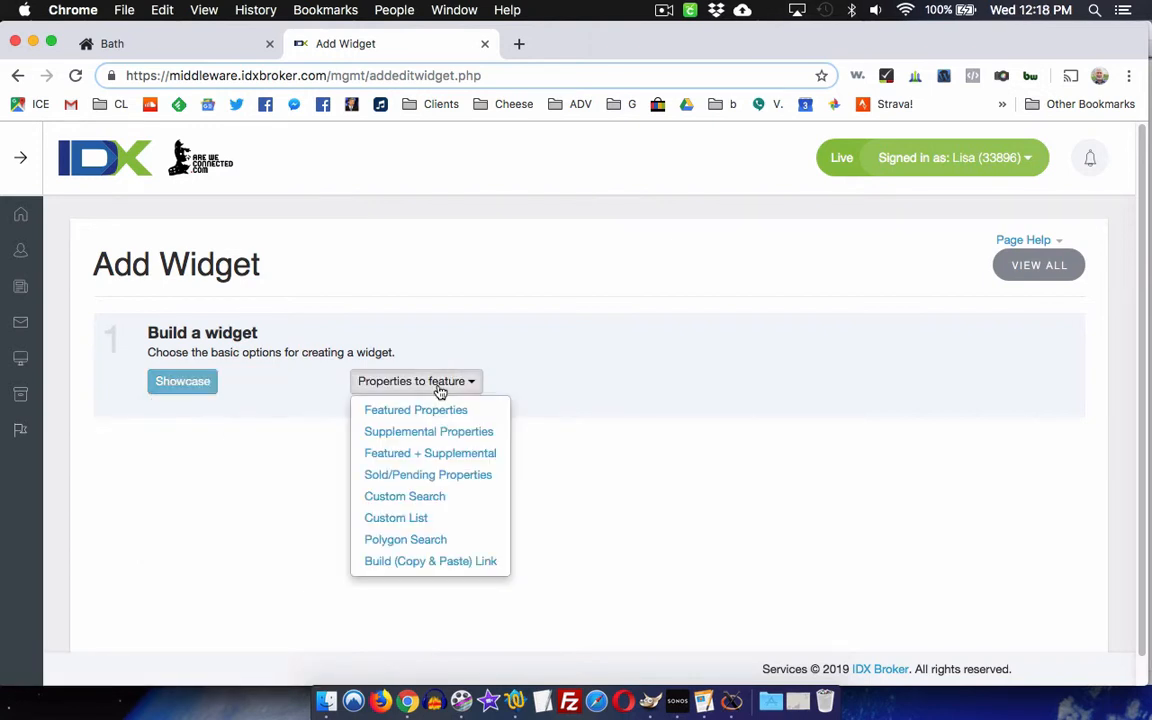
{"action": "left_click", "coordinate": [439, 507]}
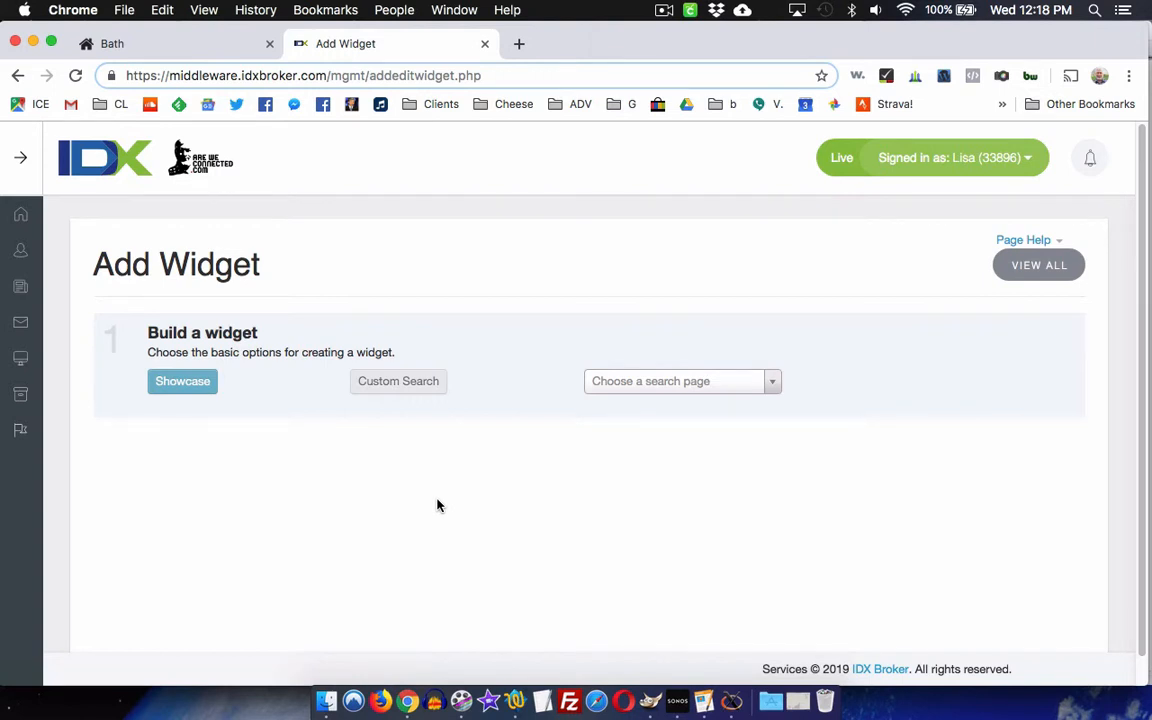
{"action": "left_click", "coordinate": [704, 385]}
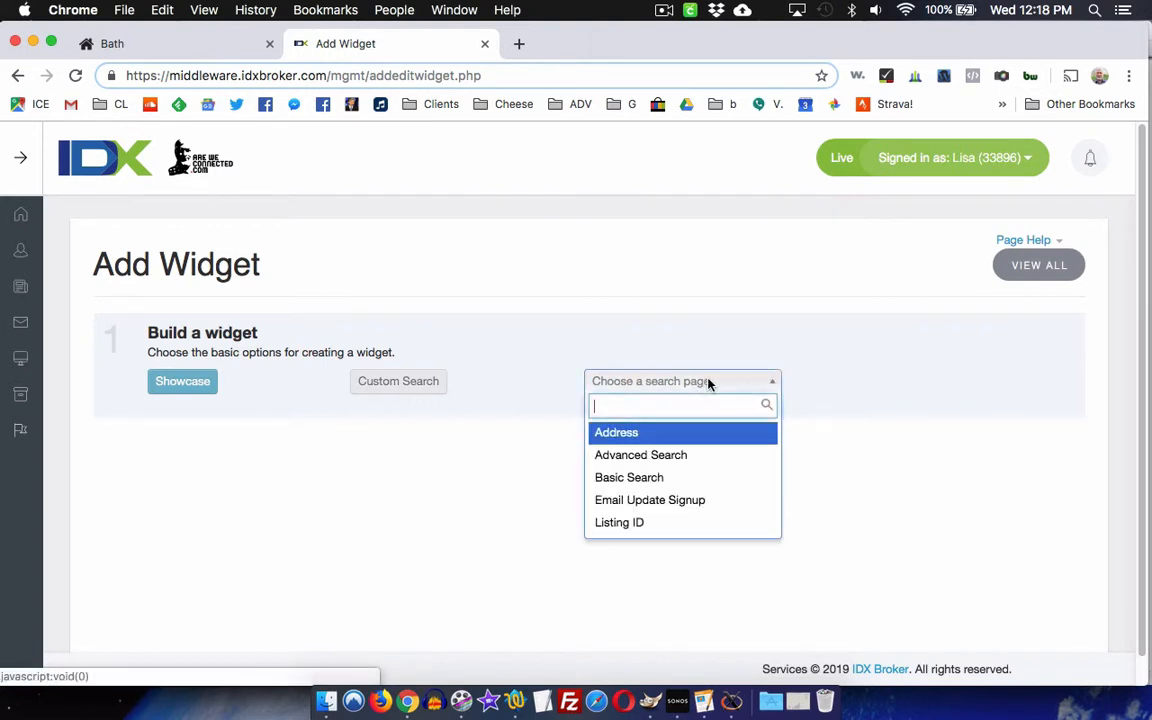
{"action": "left_click", "coordinate": [701, 456]}
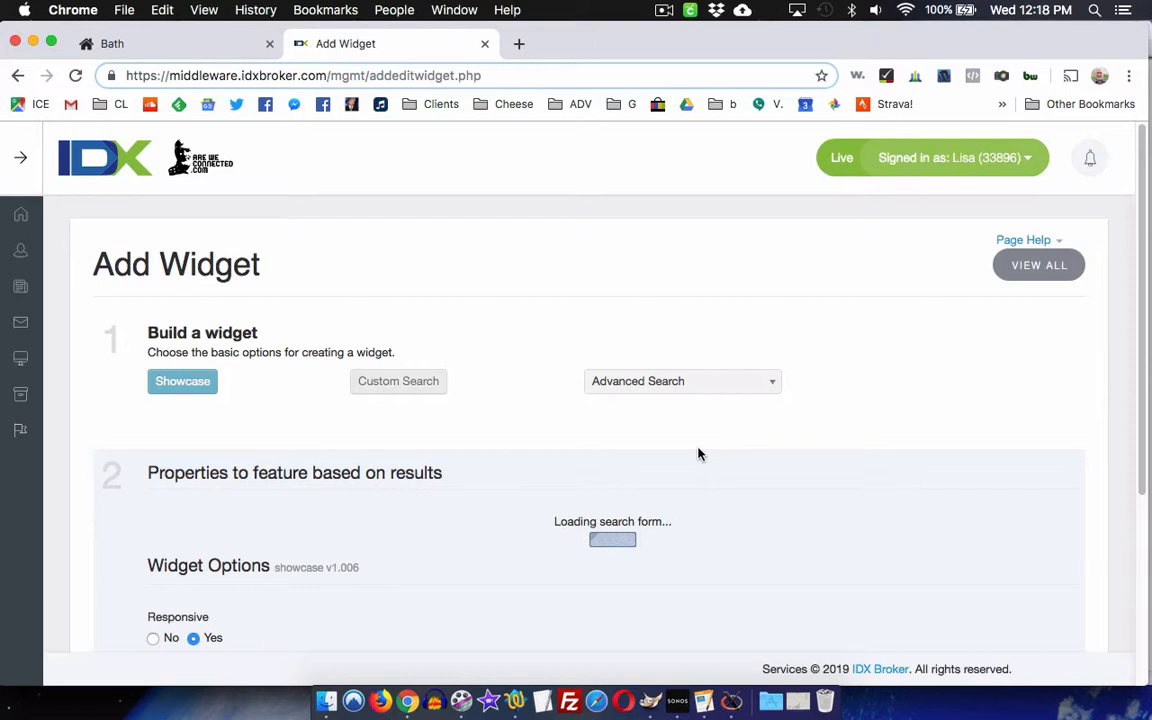
Keep the property type as Residential without a sub type and restrict the featured properties to Active status
{"action": "scroll", "coordinate": [617, 473], "scroll_direction": "down", "scroll_amount": 4}
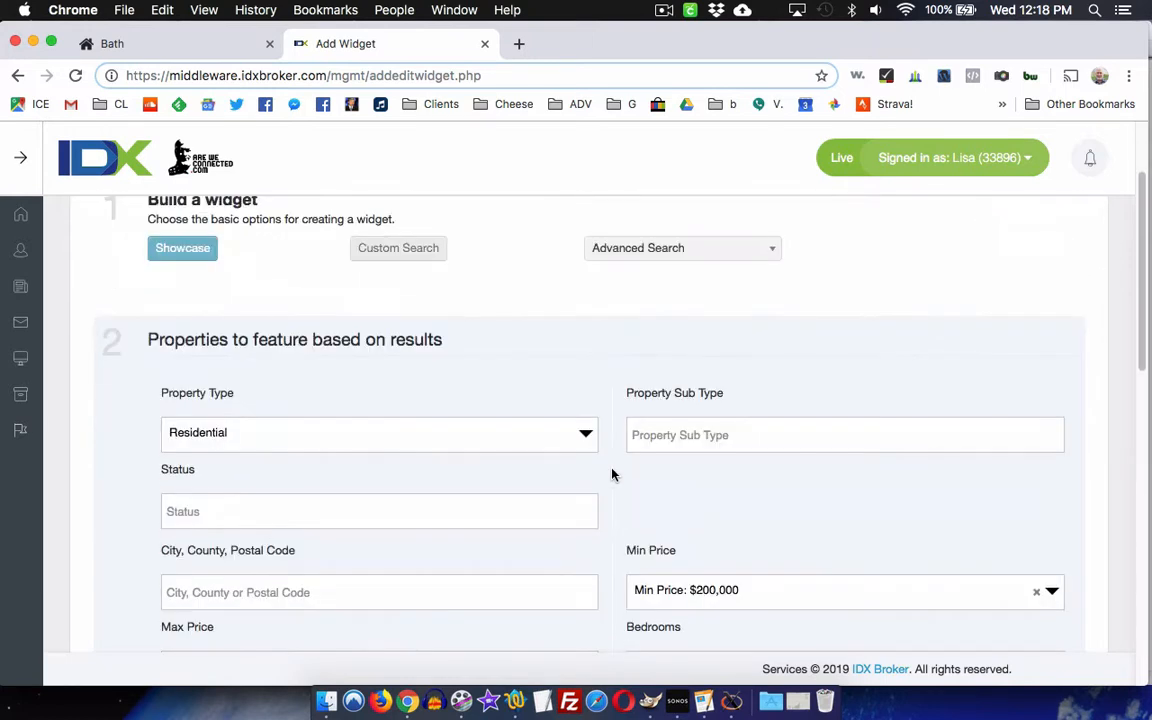
{"action": "scroll", "coordinate": [613, 471], "scroll_direction": "down", "scroll_amount": 2}
{"action": "scroll", "coordinate": [614, 473], "scroll_direction": "down", "scroll_amount": 1}
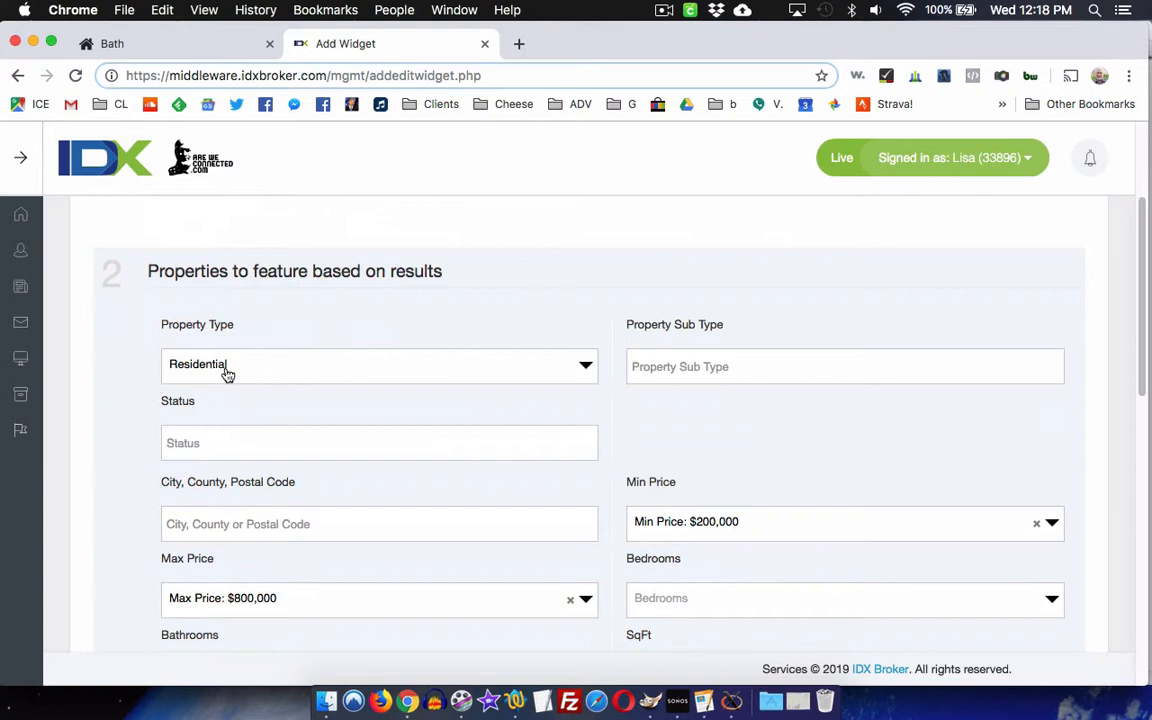
{"action": "left_click", "coordinate": [257, 365]}
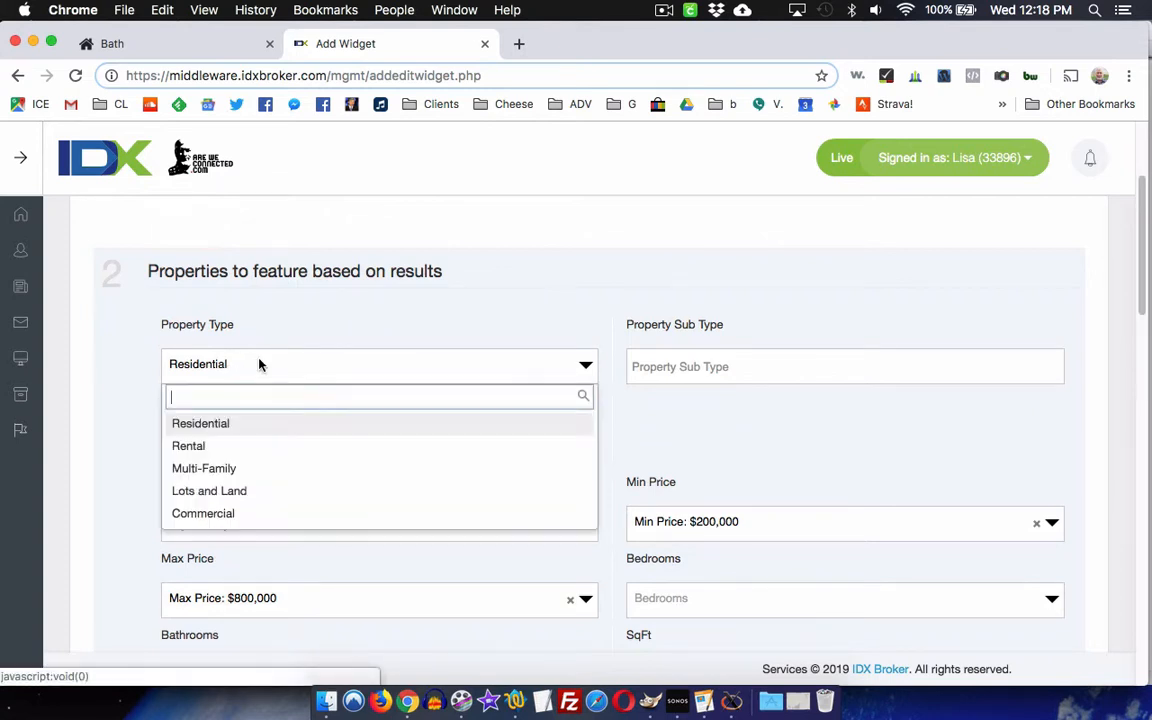
{"action": "left_click", "coordinate": [290, 340]}
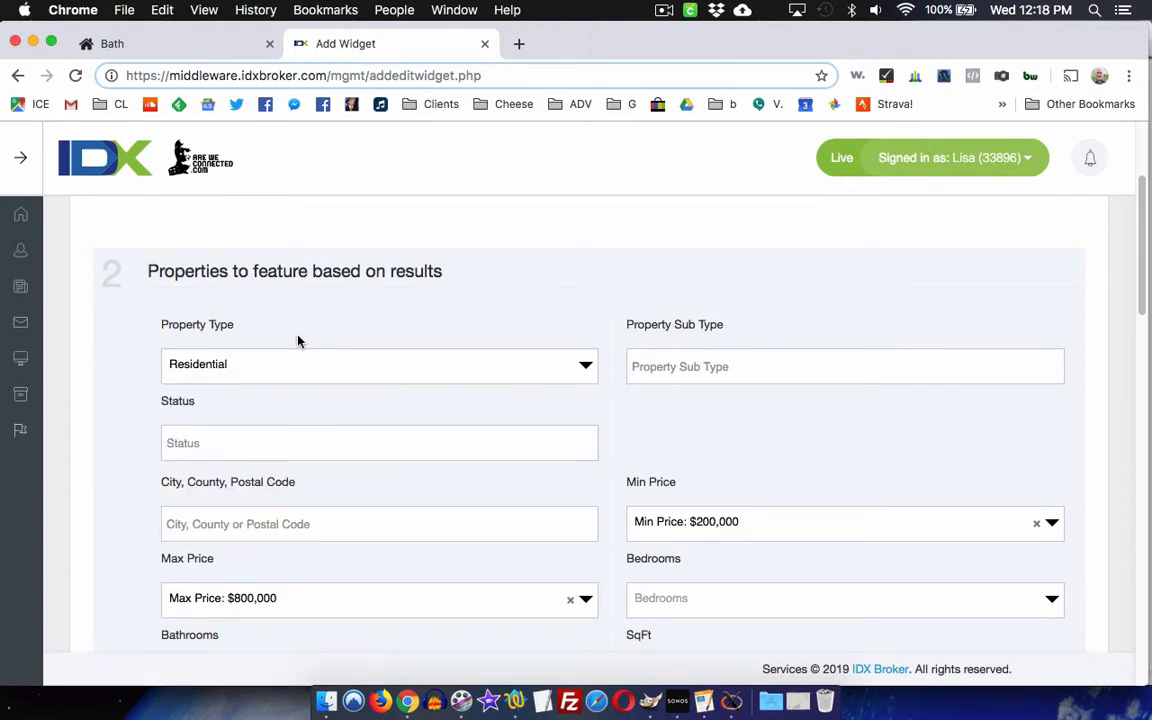
{"action": "left_click", "coordinate": [761, 368]}
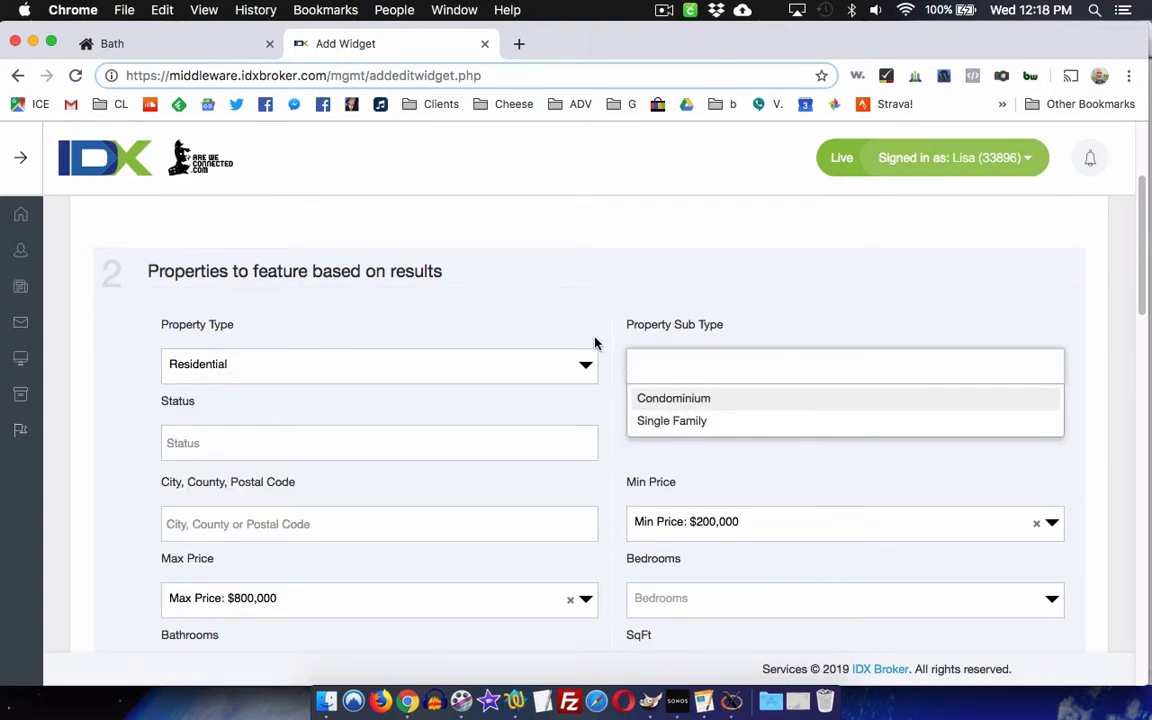
{"action": "left_click", "coordinate": [200, 448]}
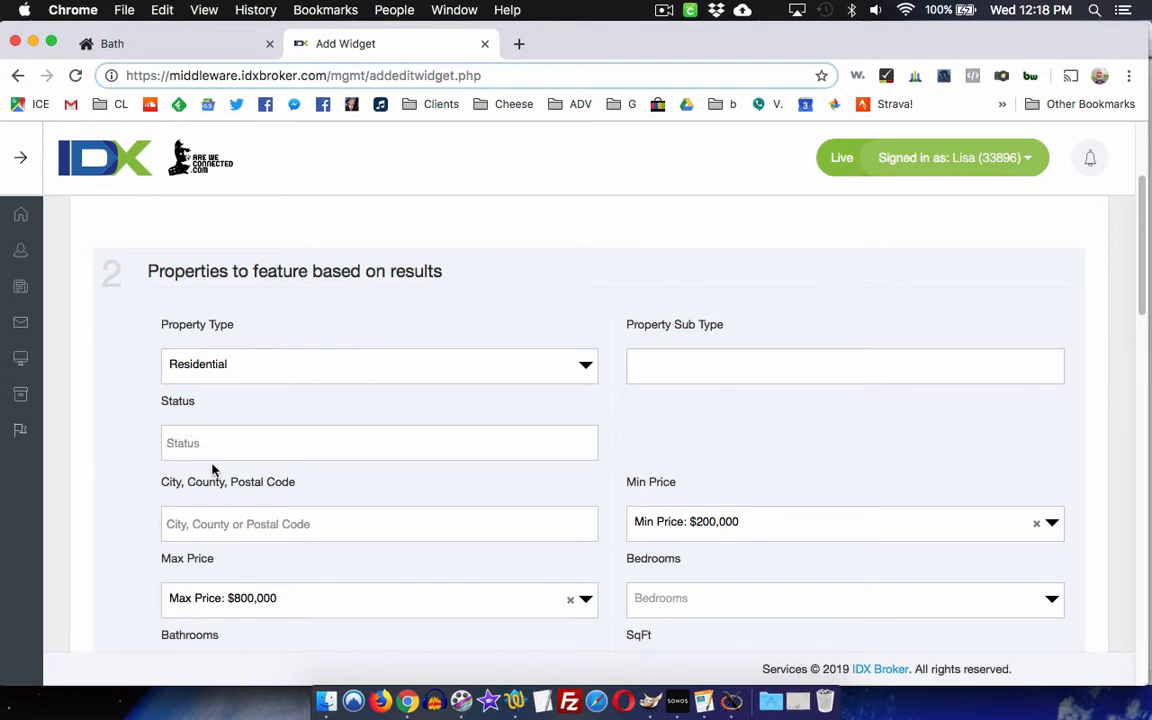
{"action": "left_click", "coordinate": [215, 450]}
{"action": "left_click", "coordinate": [201, 479]}
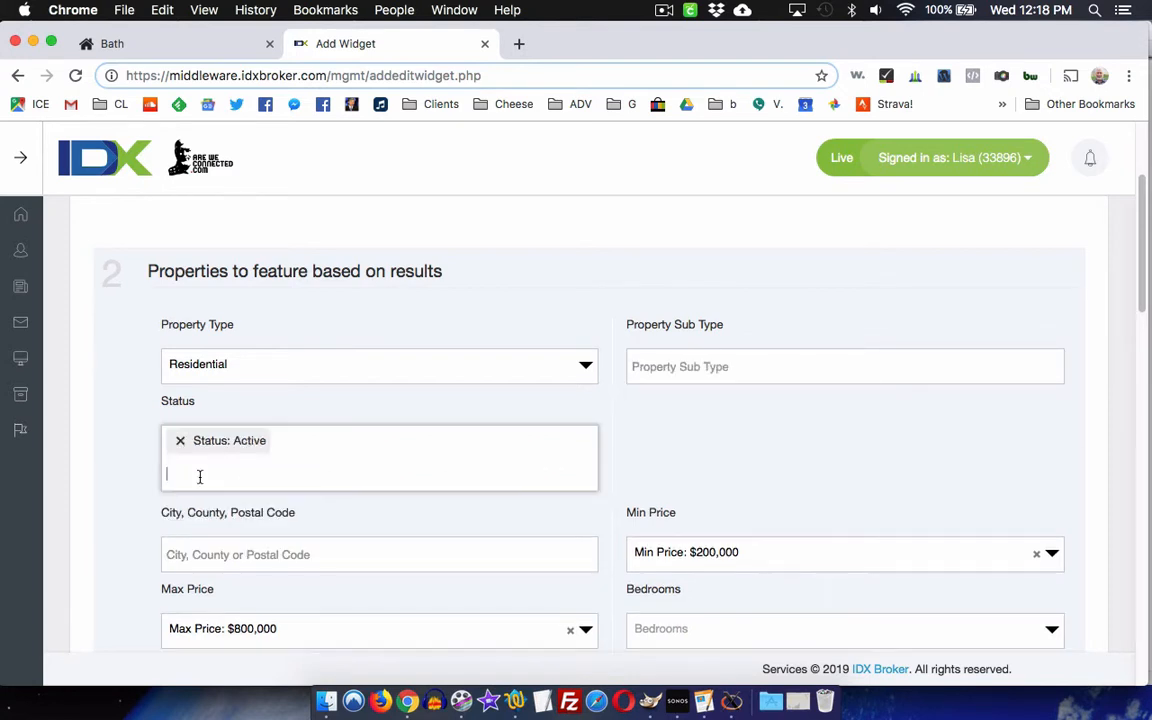
{"action": "left_click", "coordinate": [144, 500]}
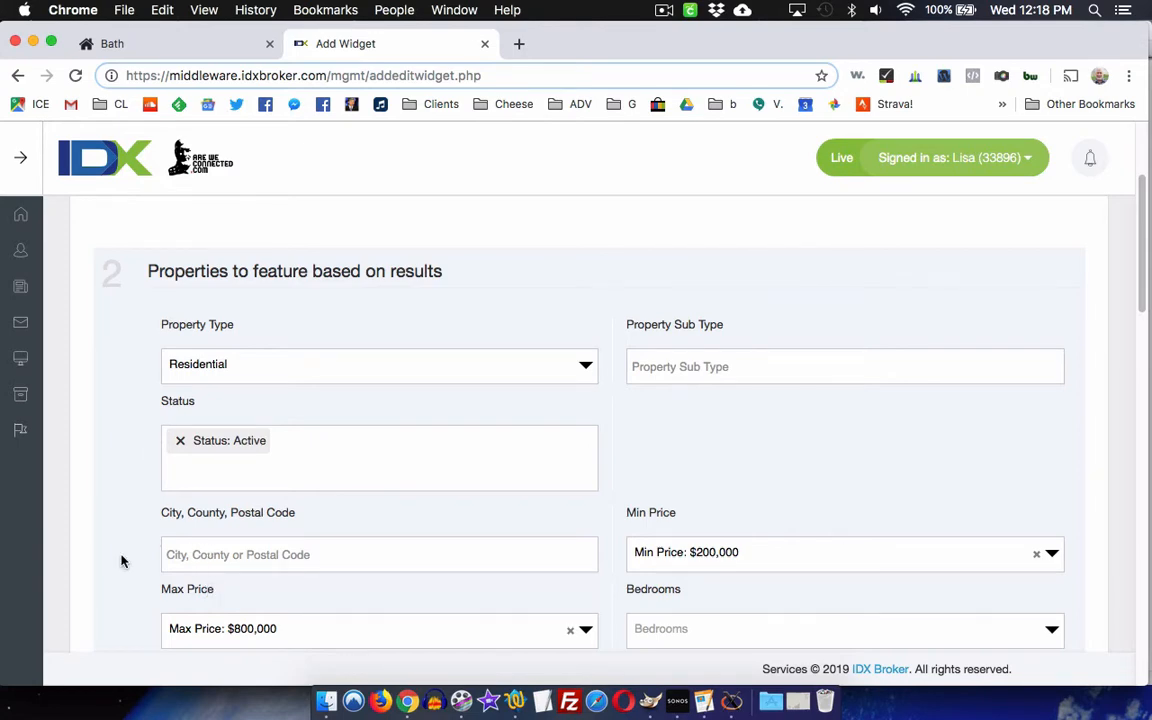
Limit the featured properties to the city of Bath and clear the maximum price
{"action": "scroll", "coordinate": [121, 561], "scroll_direction": "down", "scroll_amount": 3}
{"action": "left_click", "coordinate": [227, 415]}
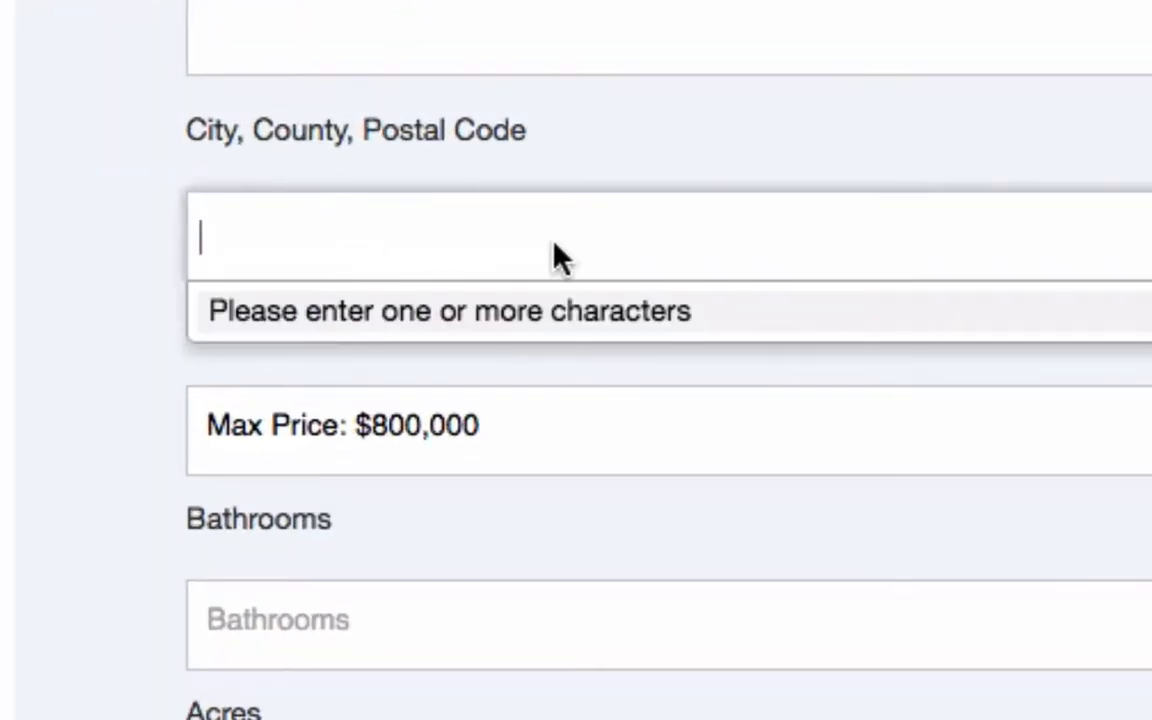
{"action": "type", "text": "bath"}
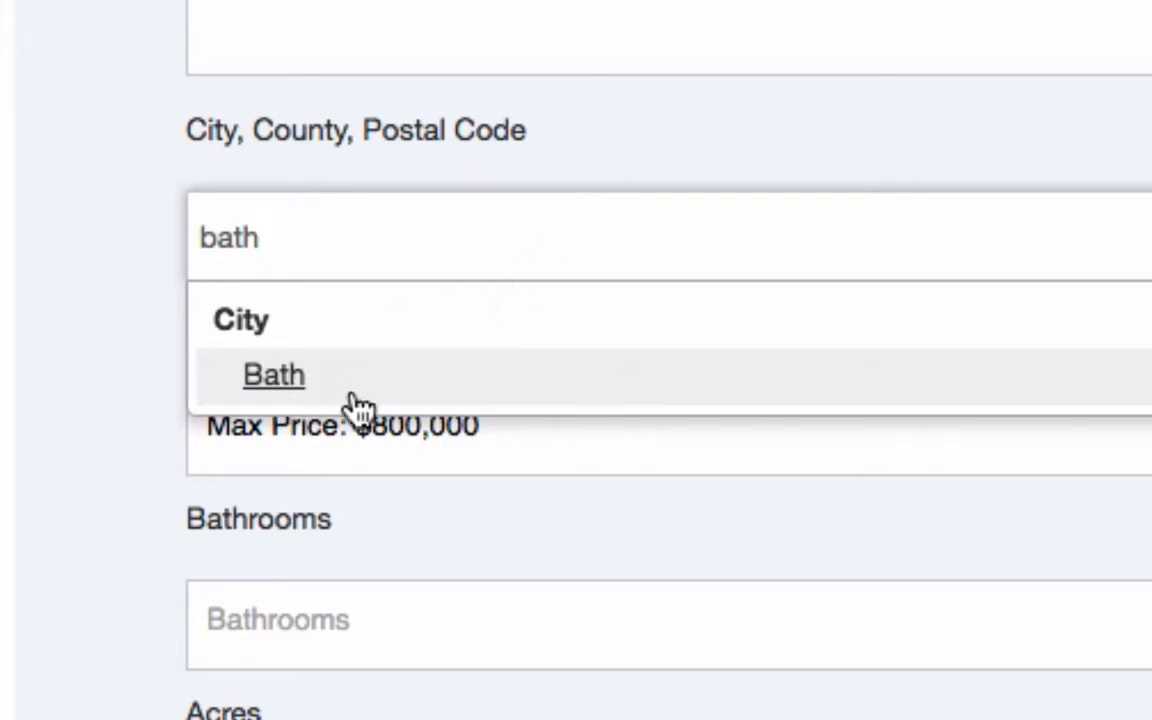
{"action": "left_click", "coordinate": [274, 380]}
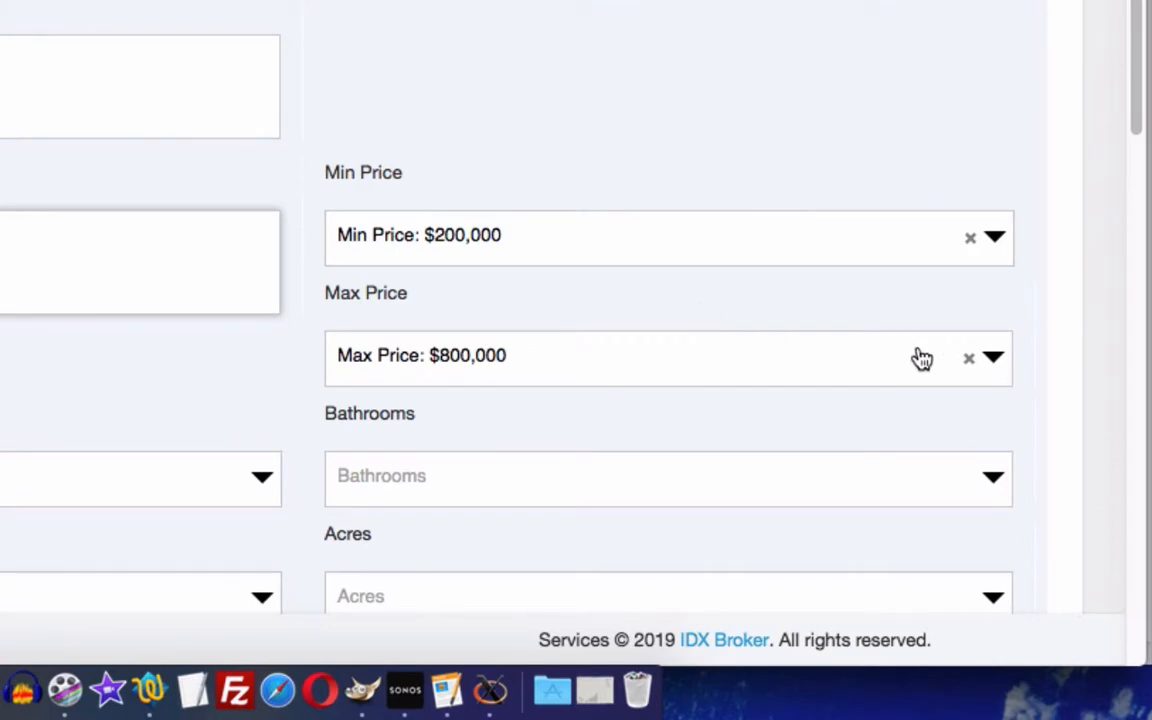
{"action": "left_click", "coordinate": [970, 358]}
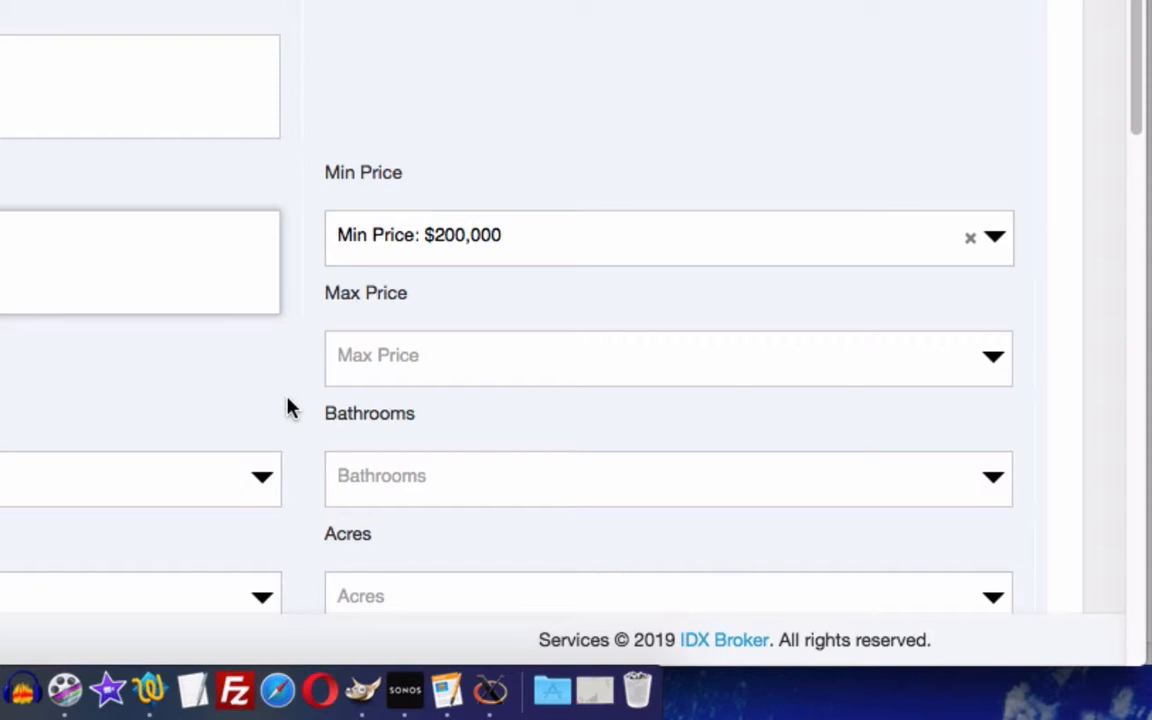
Add the Has Image refinement to the featured property criteria
{"action": "scroll", "coordinate": [288, 407], "scroll_direction": "down", "scroll_amount": 5}
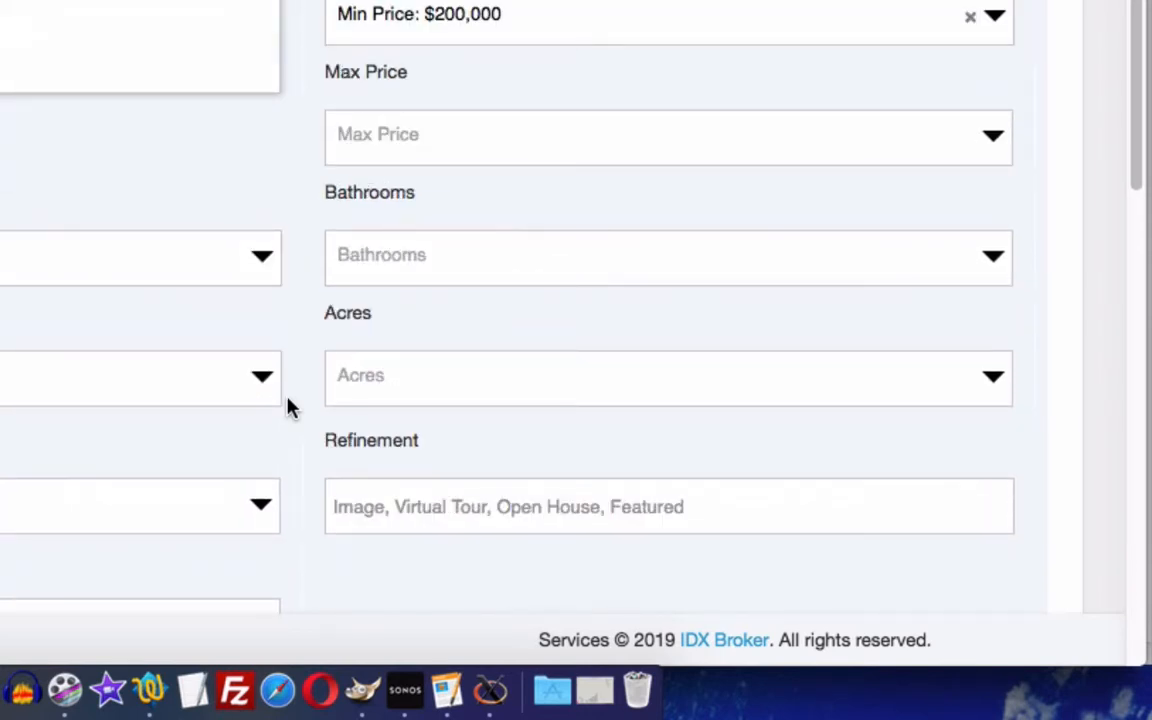
{"action": "scroll", "coordinate": [288, 407], "scroll_direction": "down", "scroll_amount": 4}
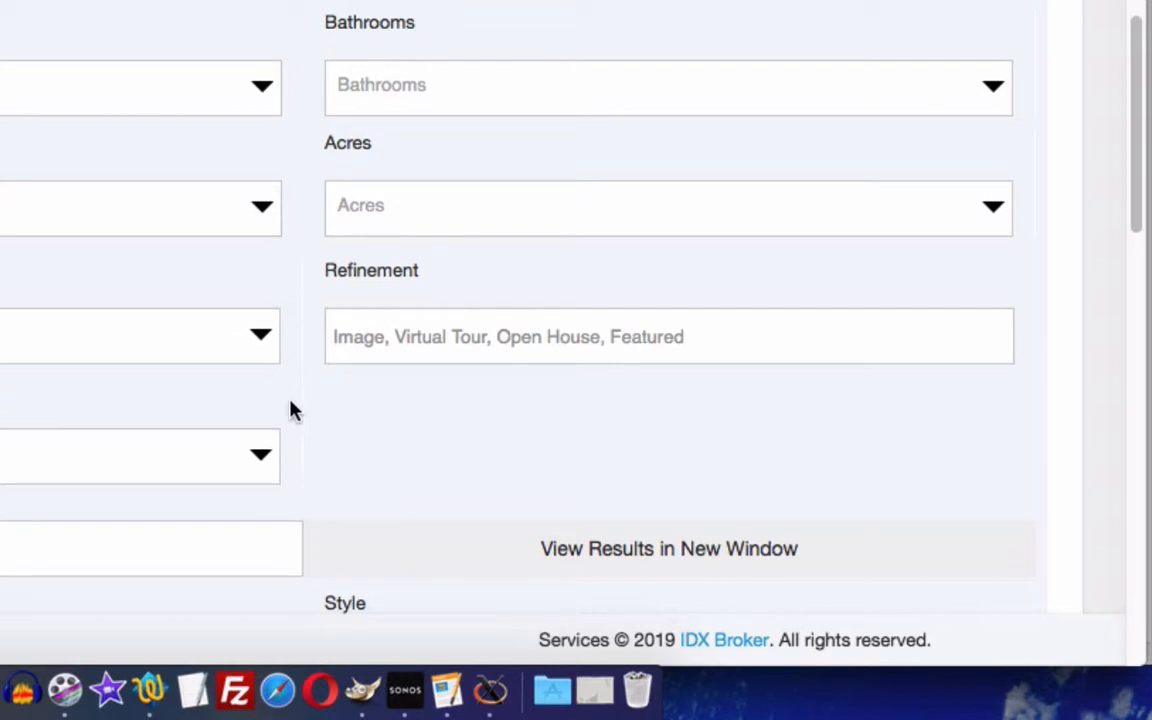
{"action": "left_click", "coordinate": [367, 340]}
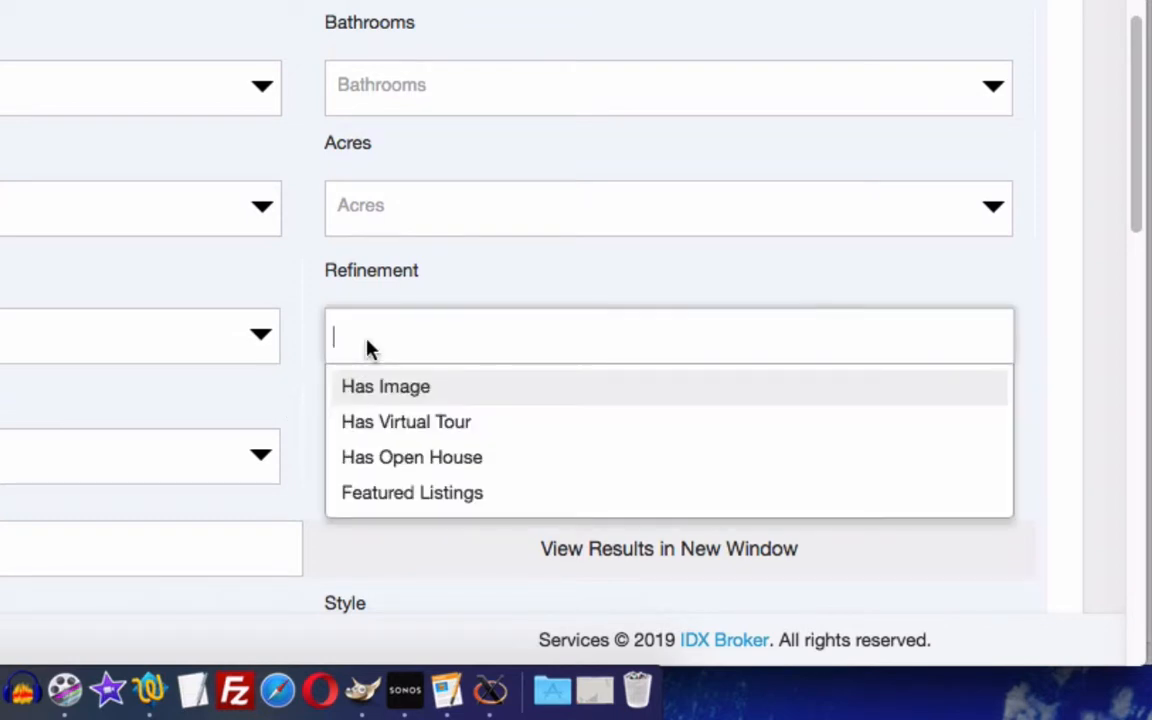
{"action": "left_click", "coordinate": [424, 390]}
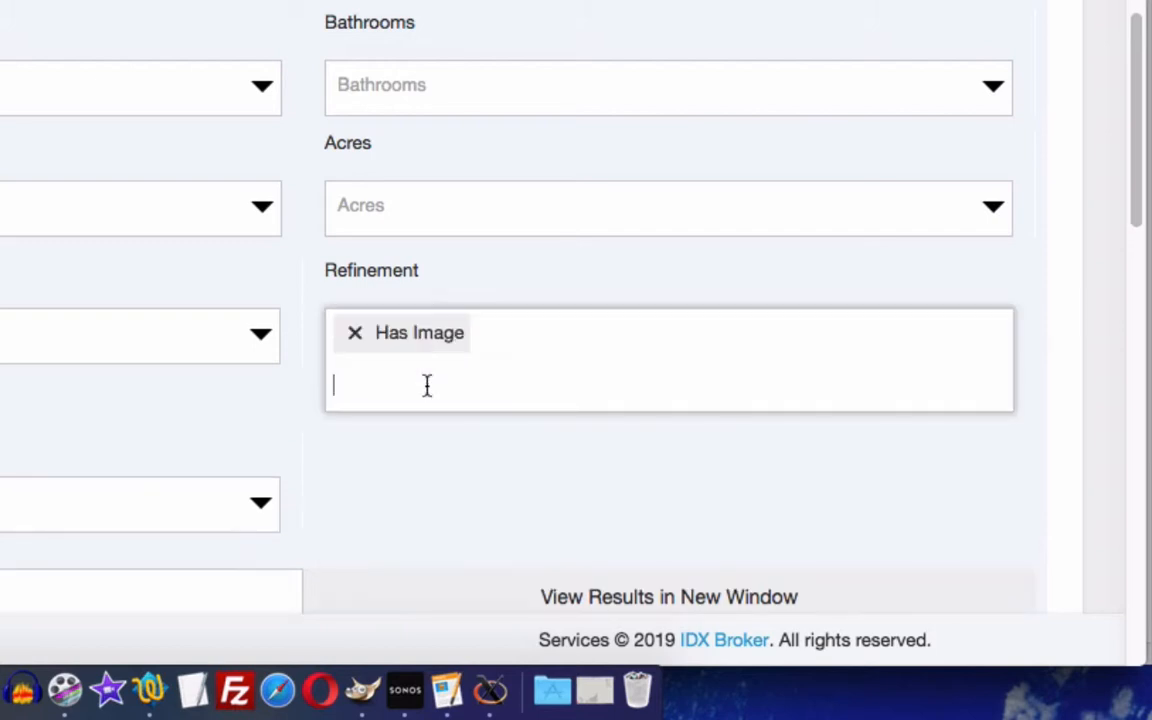
{"action": "left_click", "coordinate": [310, 393]}
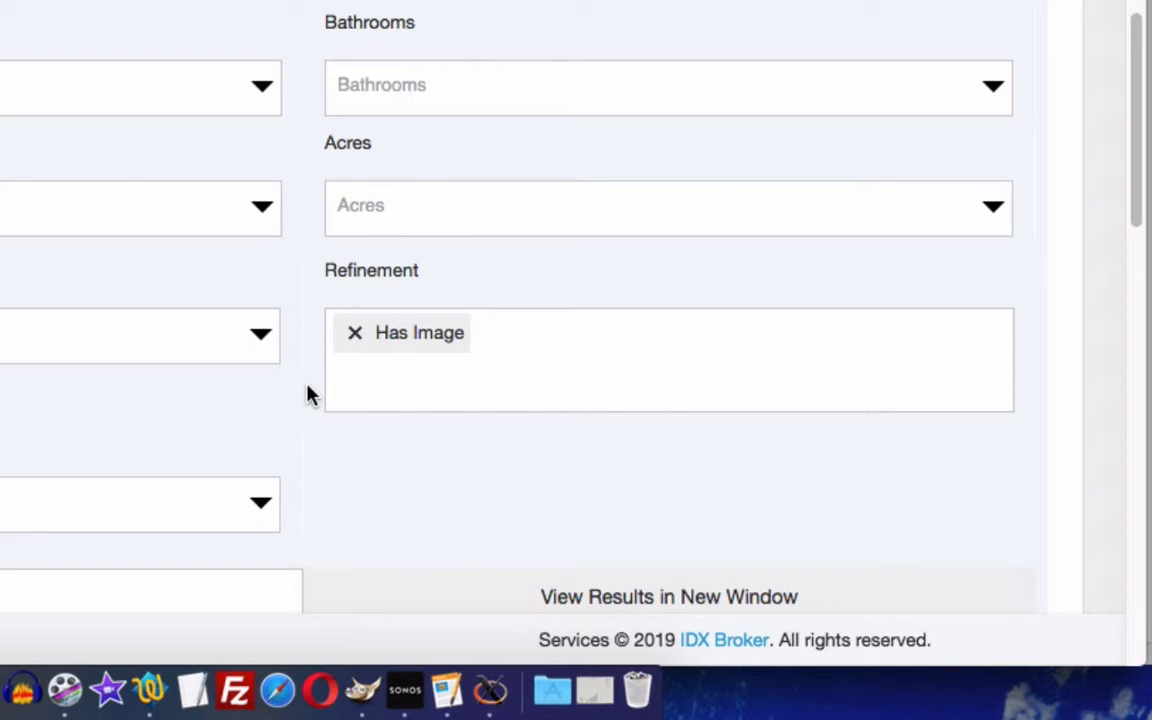
{"action": "scroll", "coordinate": [309, 393], "scroll_direction": "down", "scroll_amount": 5}
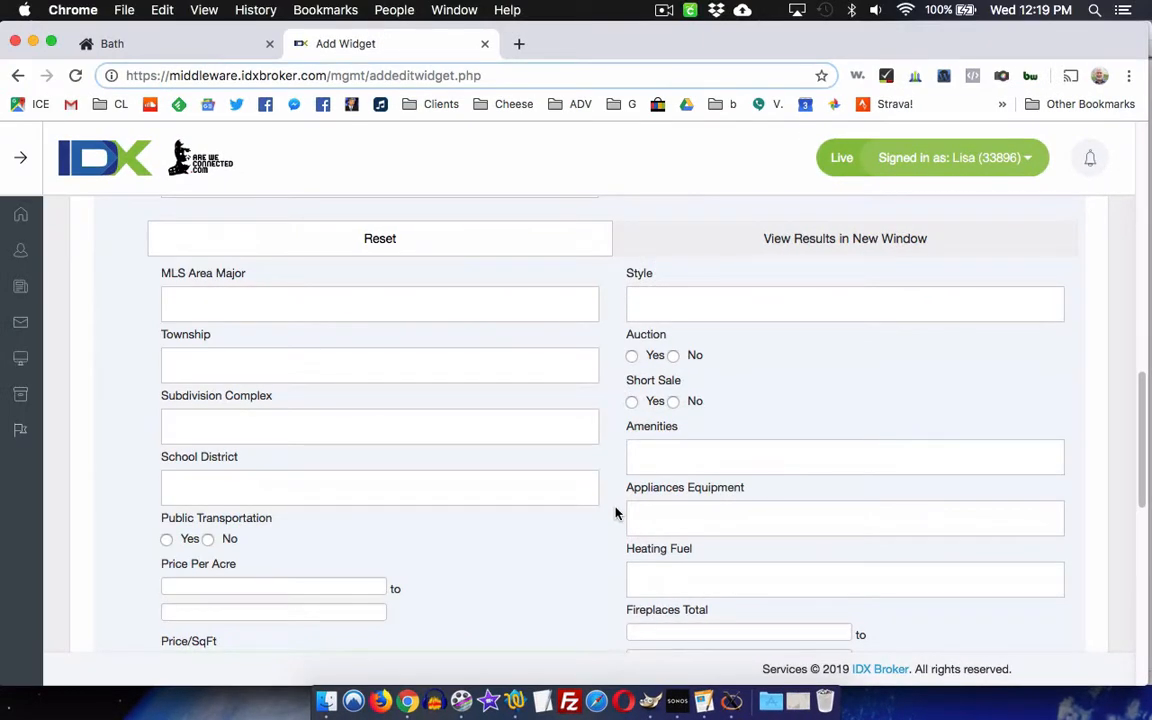
Name the widget "Showcase for Bath Example" and keep its sorting order as Newest Listings
{"action": "scroll", "coordinate": [616, 513], "scroll_direction": "down", "scroll_amount": 5}
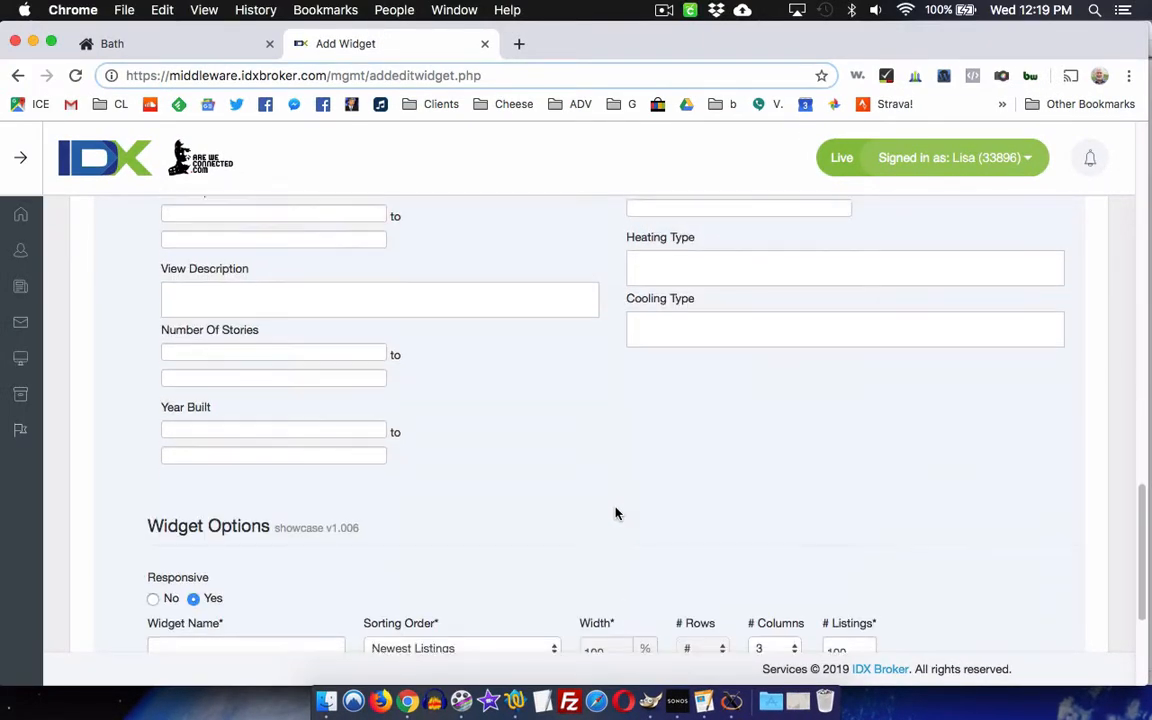
{"action": "scroll", "coordinate": [616, 513], "scroll_direction": "down", "scroll_amount": 2}
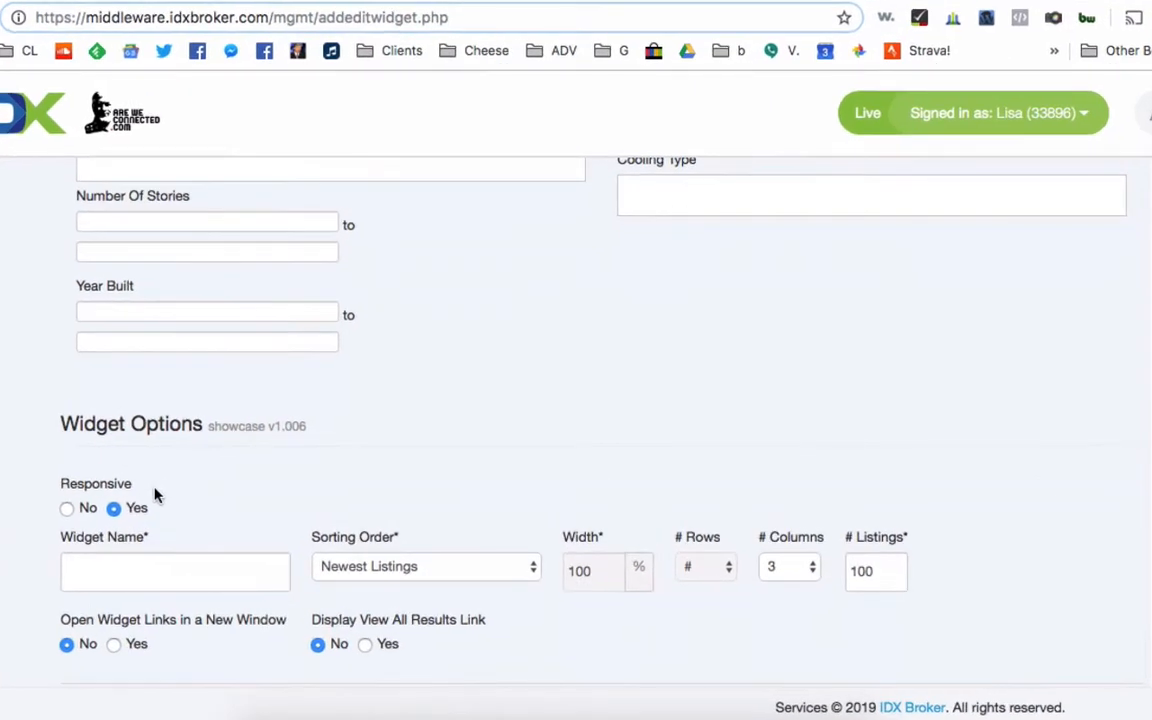
{"action": "scroll", "coordinate": [371, 469], "scroll_direction": "down", "scroll_amount": 1}
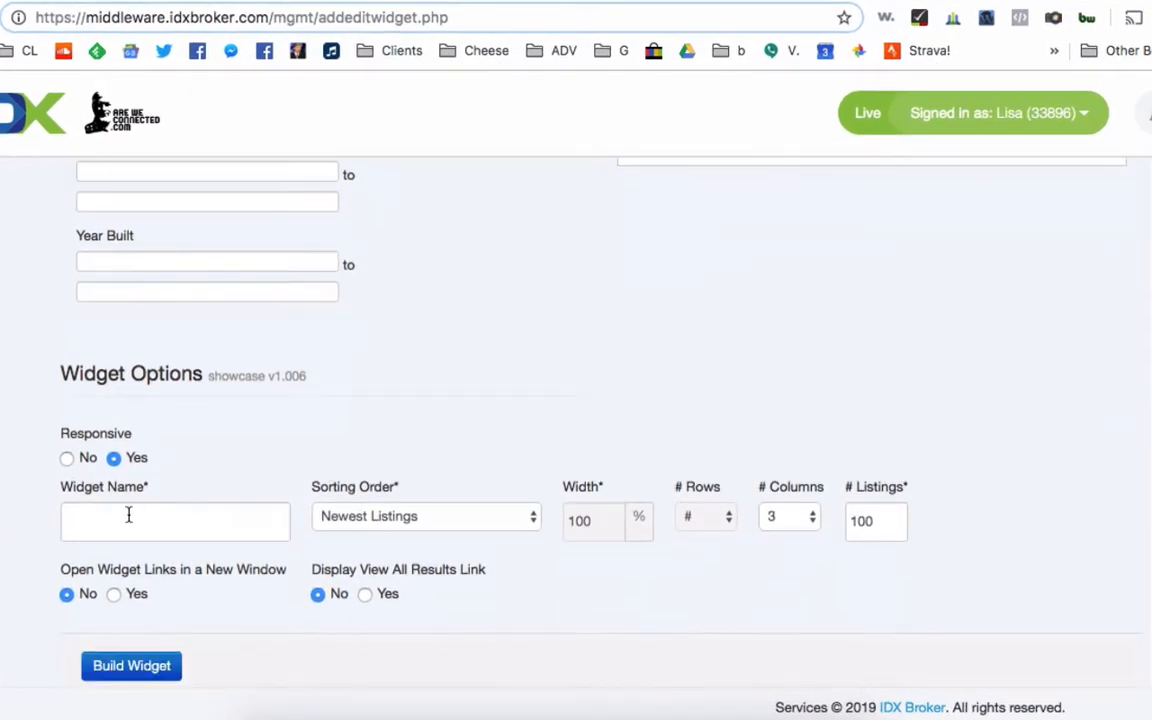
{"action": "left_click", "coordinate": [128, 515]}
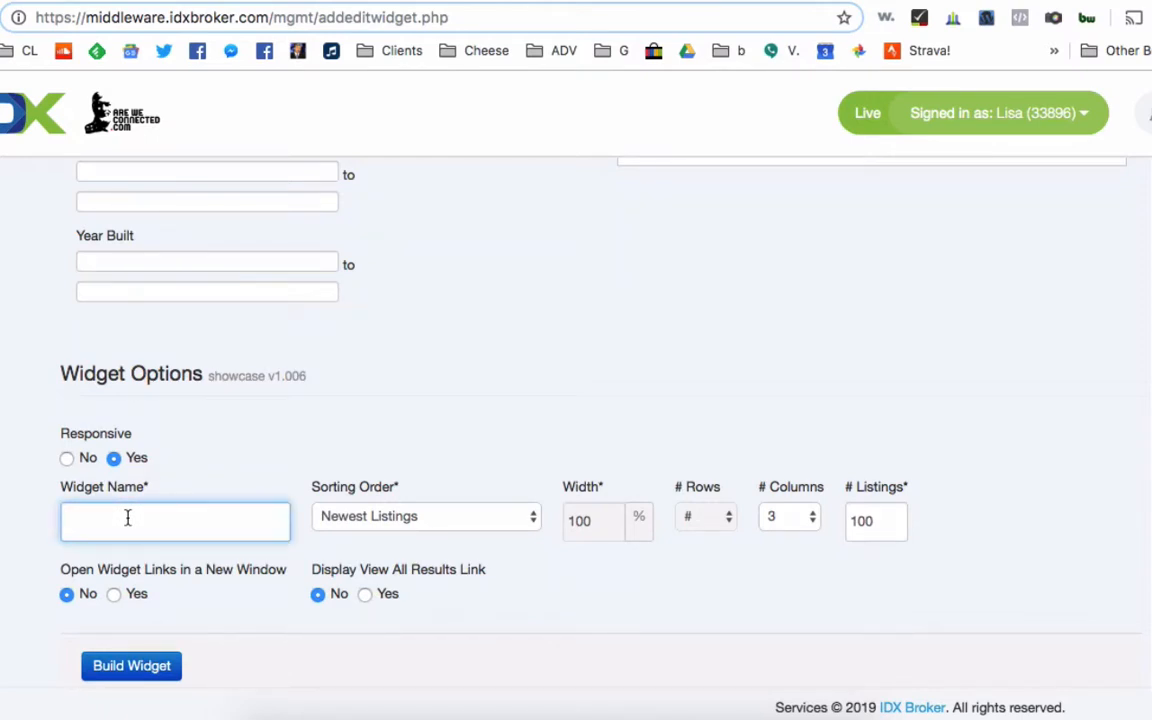
{"action": "type", "text": "Showcase for Bath E"}
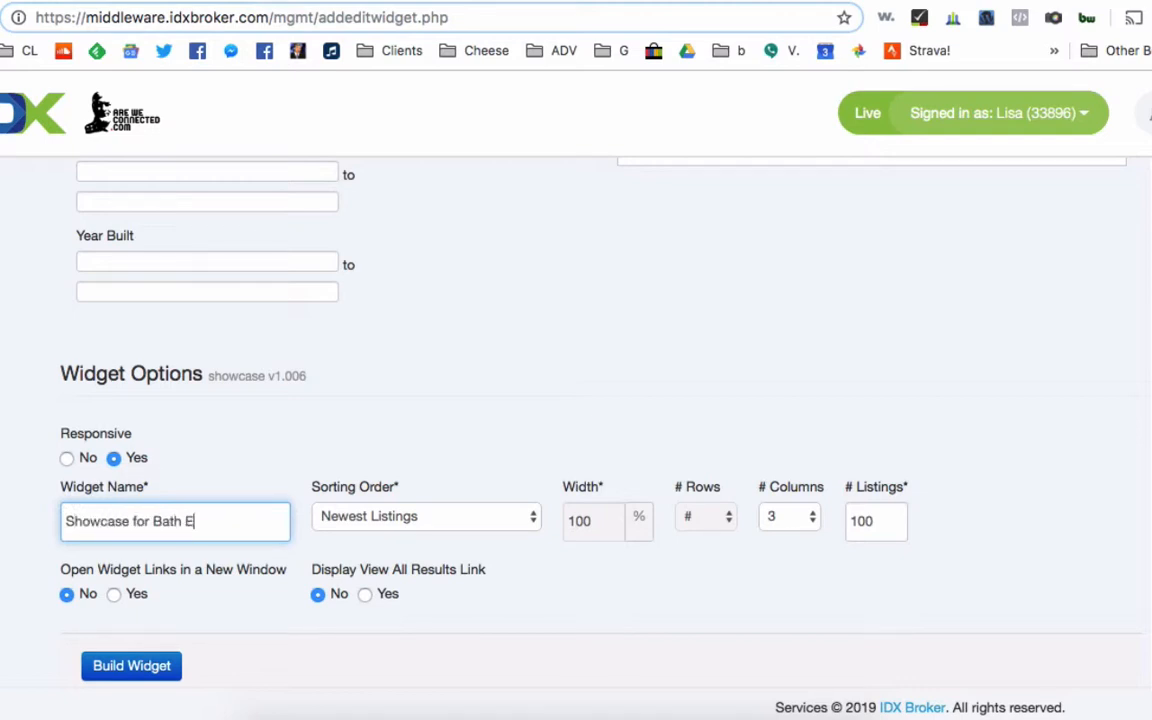
{"action": "type", "text": "xample"}
{"action": "left_click", "coordinate": [508, 542]}
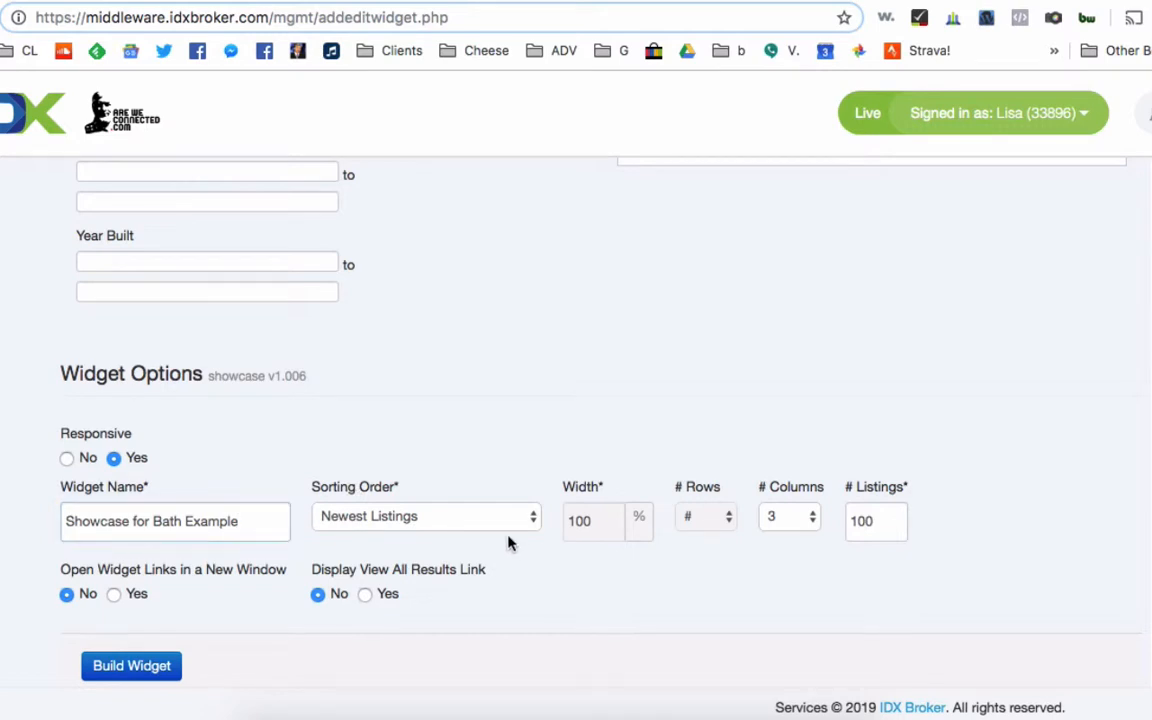
{"action": "left_click", "coordinate": [488, 518]}
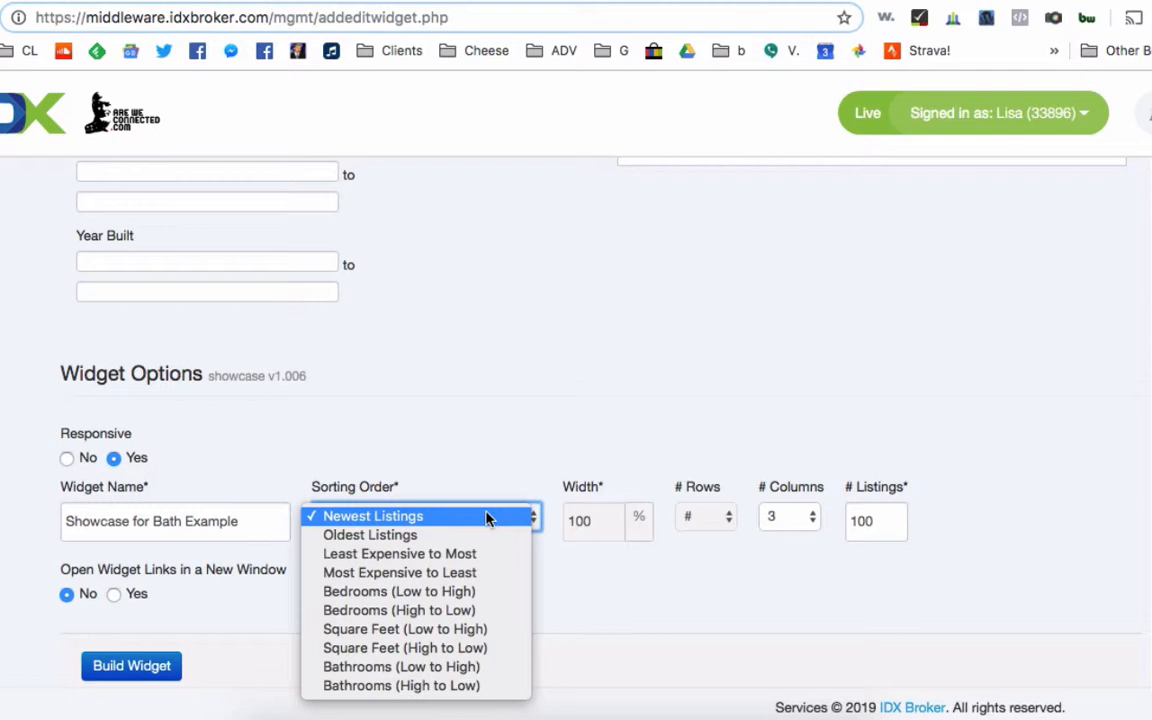
{"action": "left_click", "coordinate": [390, 517]}
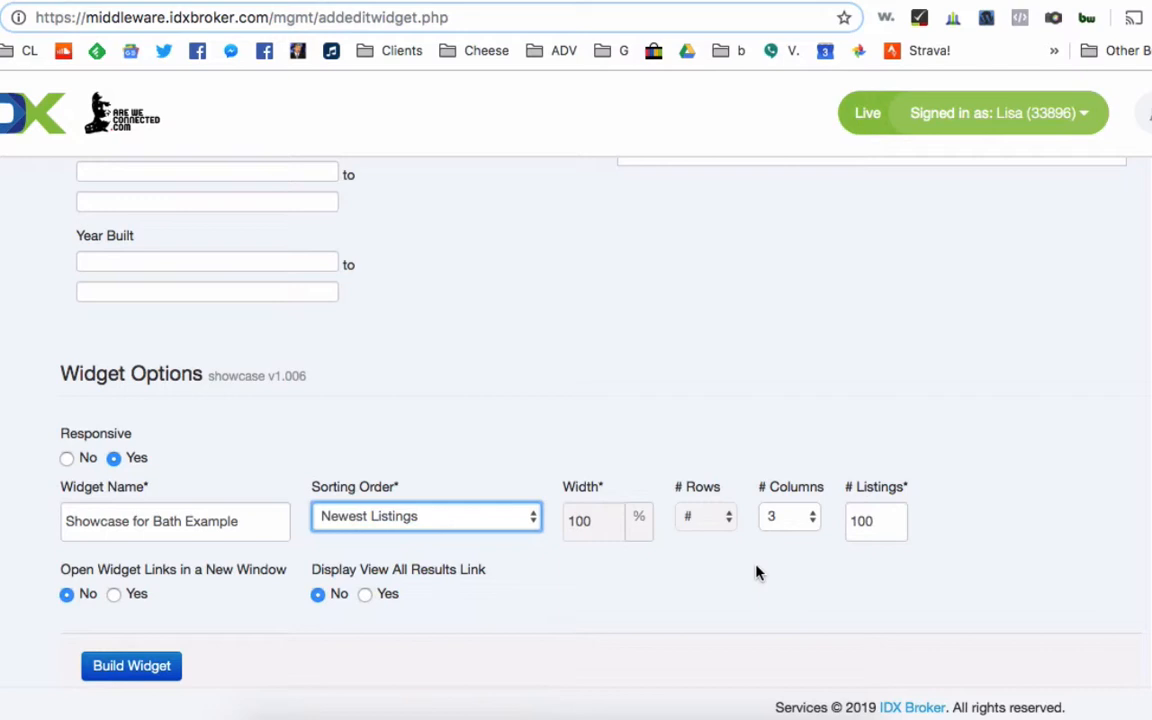
Set the showcase widget's number of listings to 6
{"action": "scroll", "coordinate": [758, 571], "scroll_direction": "down", "scroll_amount": 1}
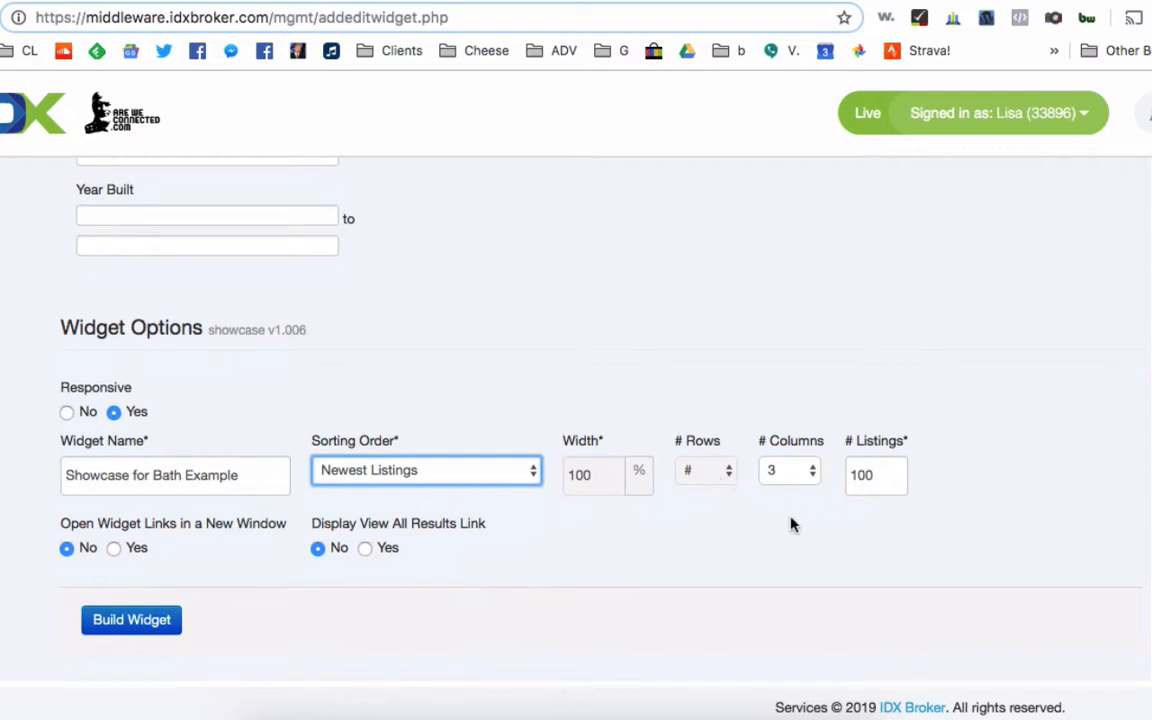
{"action": "left_click_drag", "start_coordinate": [876, 477], "coordinate": [853, 477]}
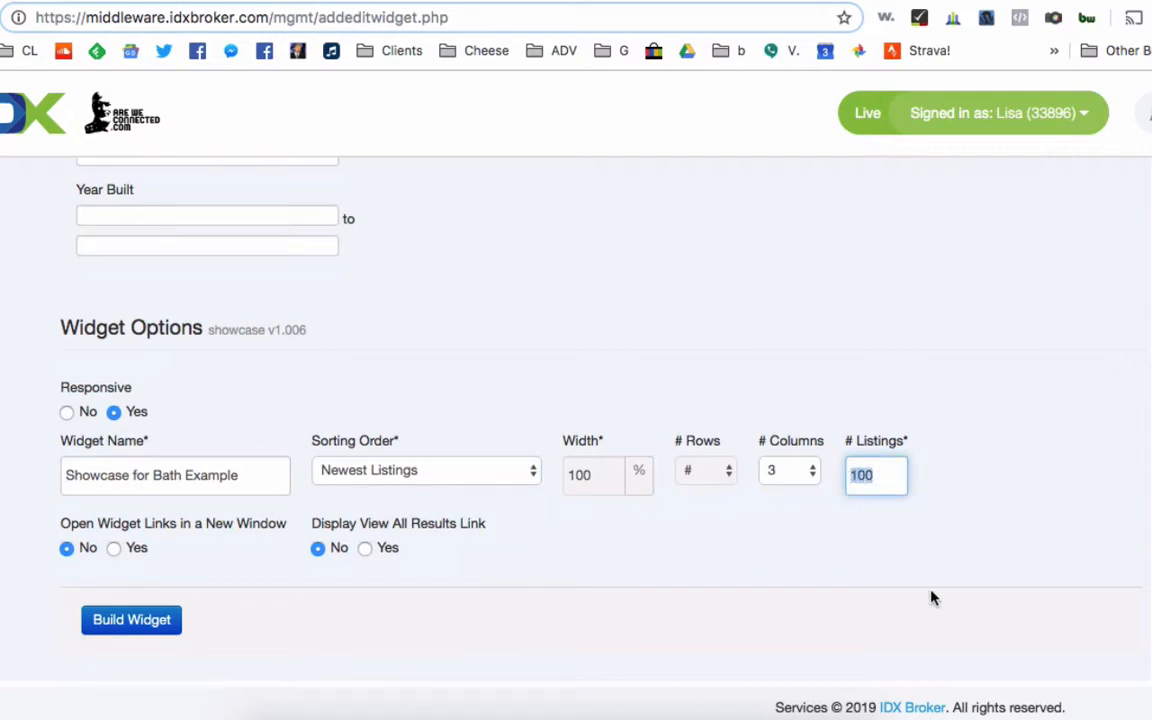
{"action": "type", "text": "3"}
{"action": "key", "text": "BackSpace"}
{"action": "type", "text": "6"}
Make the widget links open in a new window and enable the View All Results link
{"action": "left_click", "coordinate": [115, 549]}
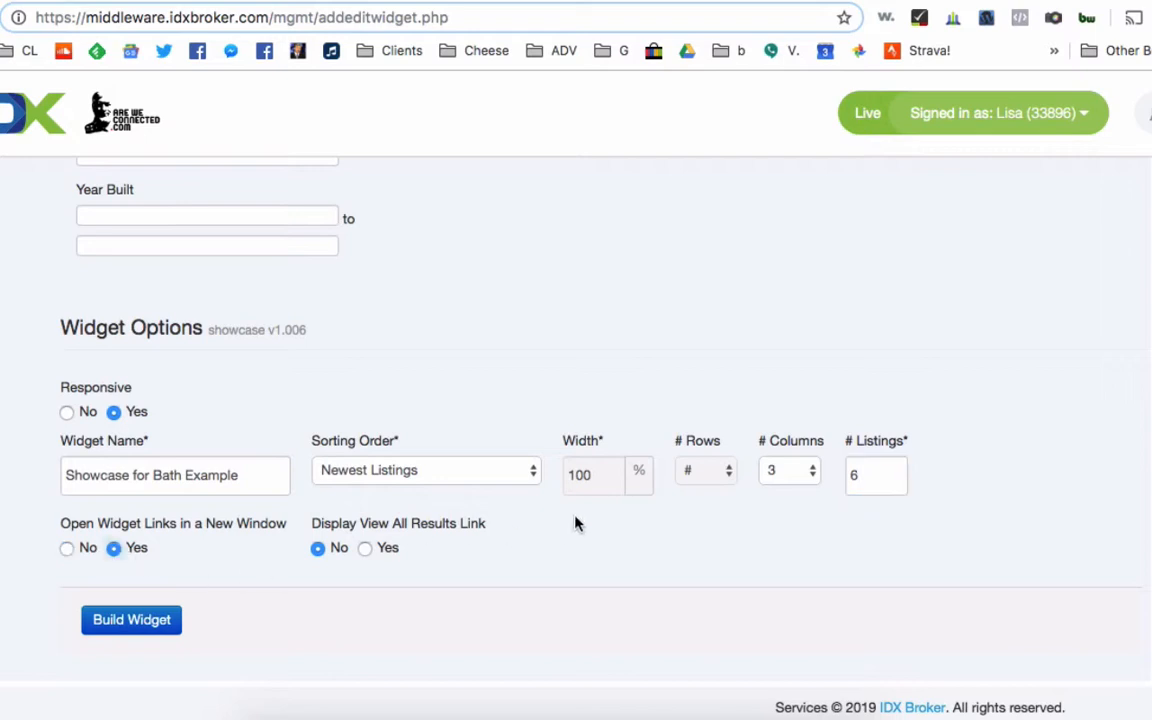
{"action": "scroll", "coordinate": [572, 553], "scroll_direction": "down", "scroll_amount": 1}
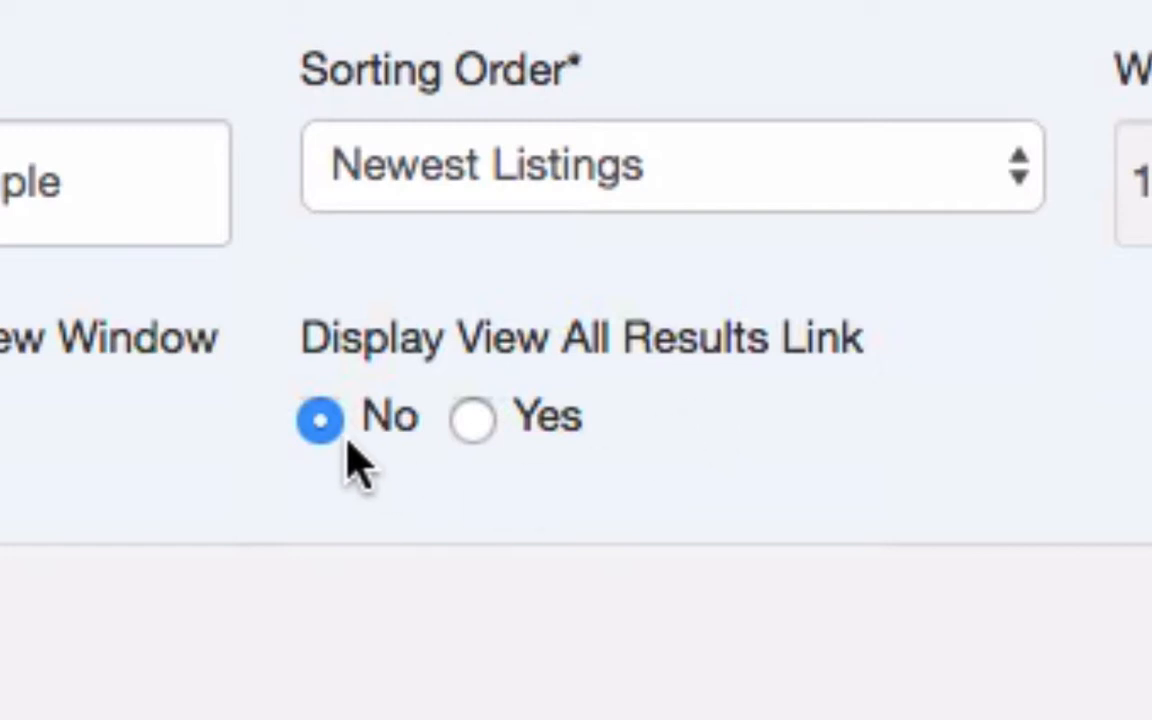
{"action": "left_click", "coordinate": [473, 419]}
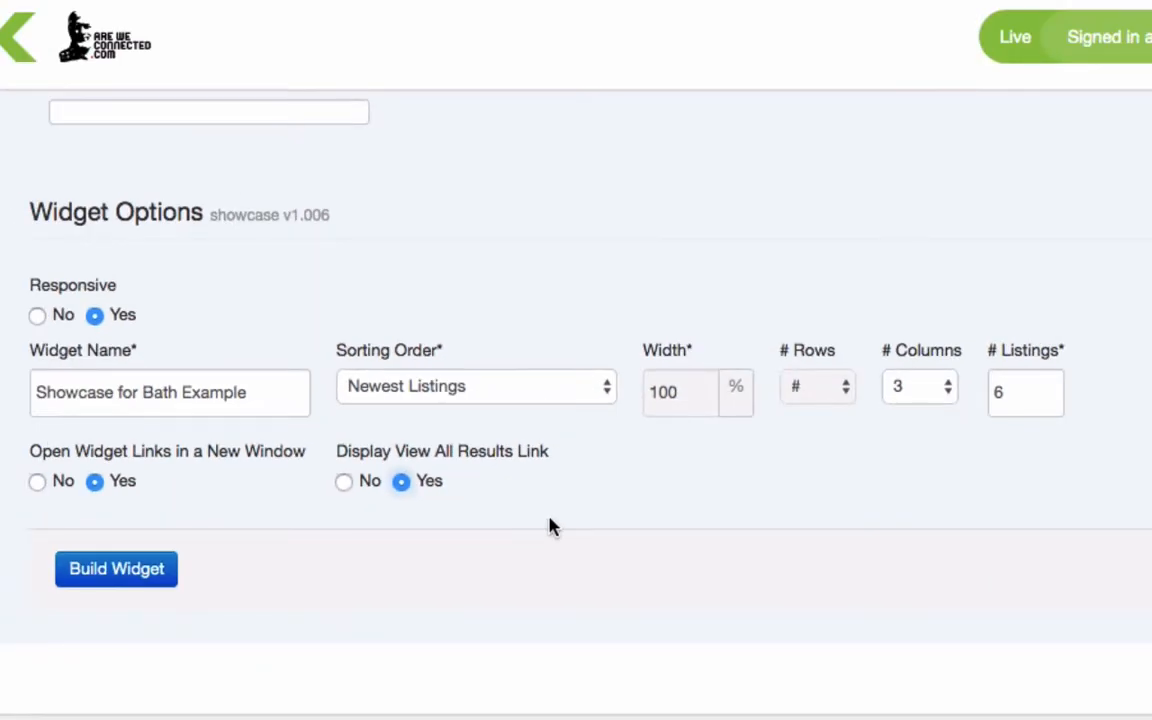
Build the showcase widget and copy its complete generated script code
{"action": "left_click", "coordinate": [151, 578]}
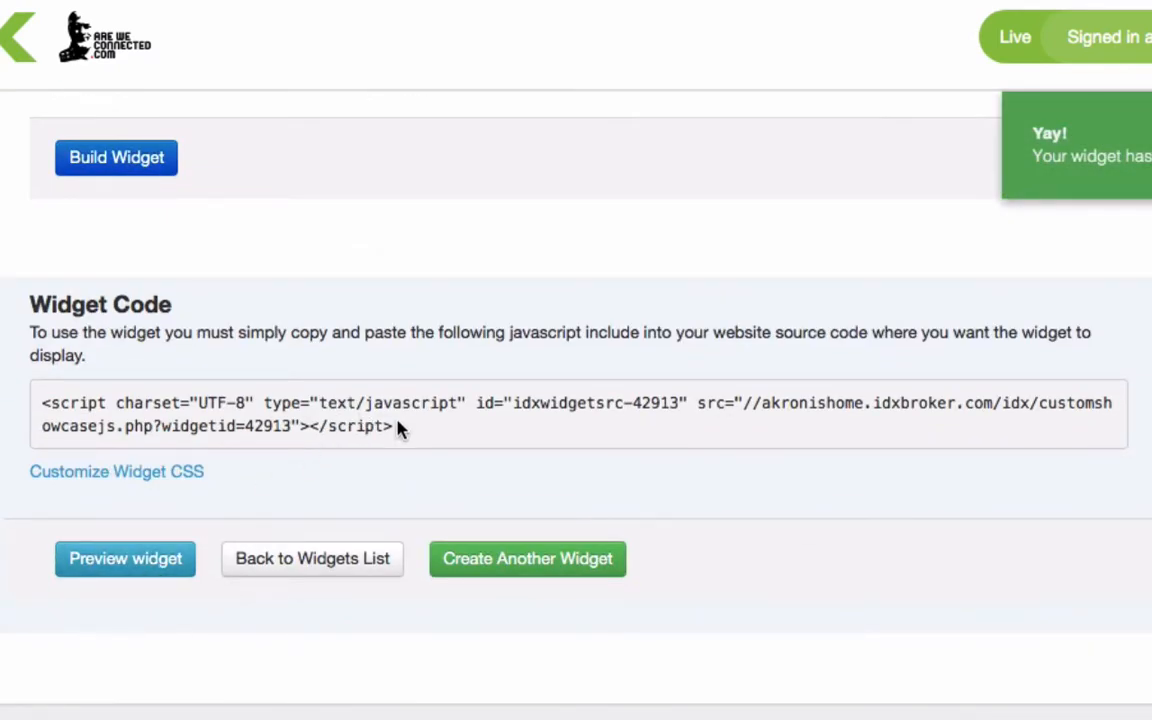
{"action": "left_click_drag", "start_coordinate": [408, 427], "coordinate": [42, 402]}
{"action": "key", "text": "super+c"}
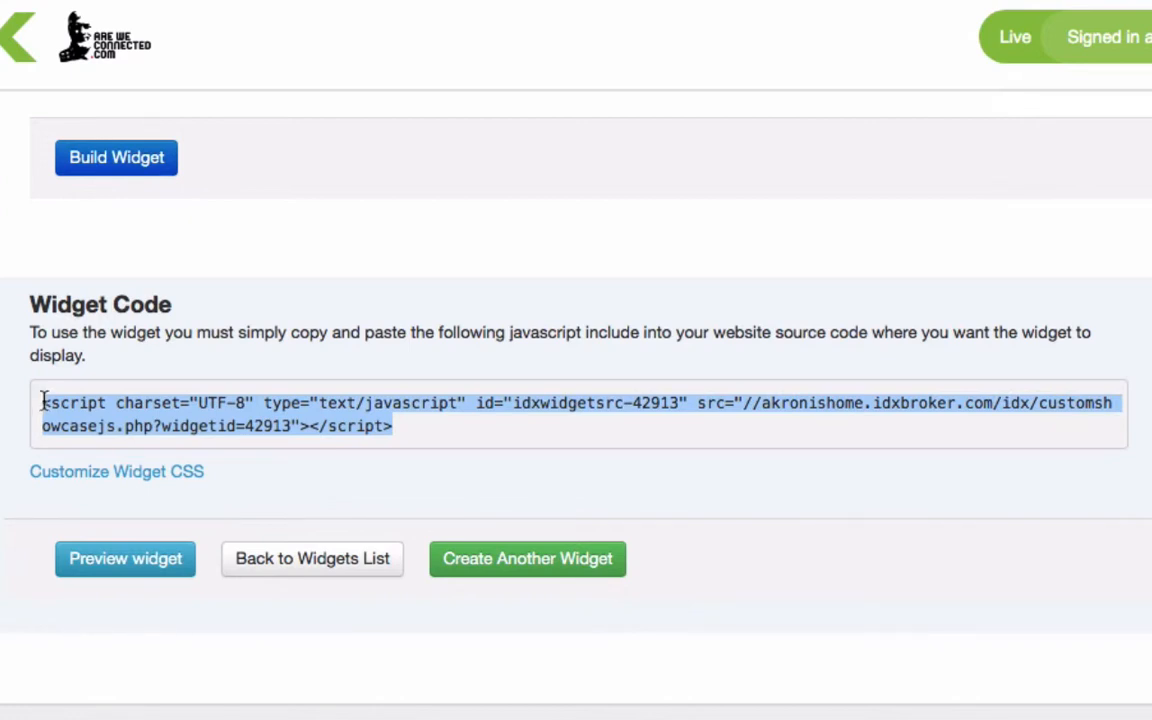
{"action": "left_click", "coordinate": [285, 630]}
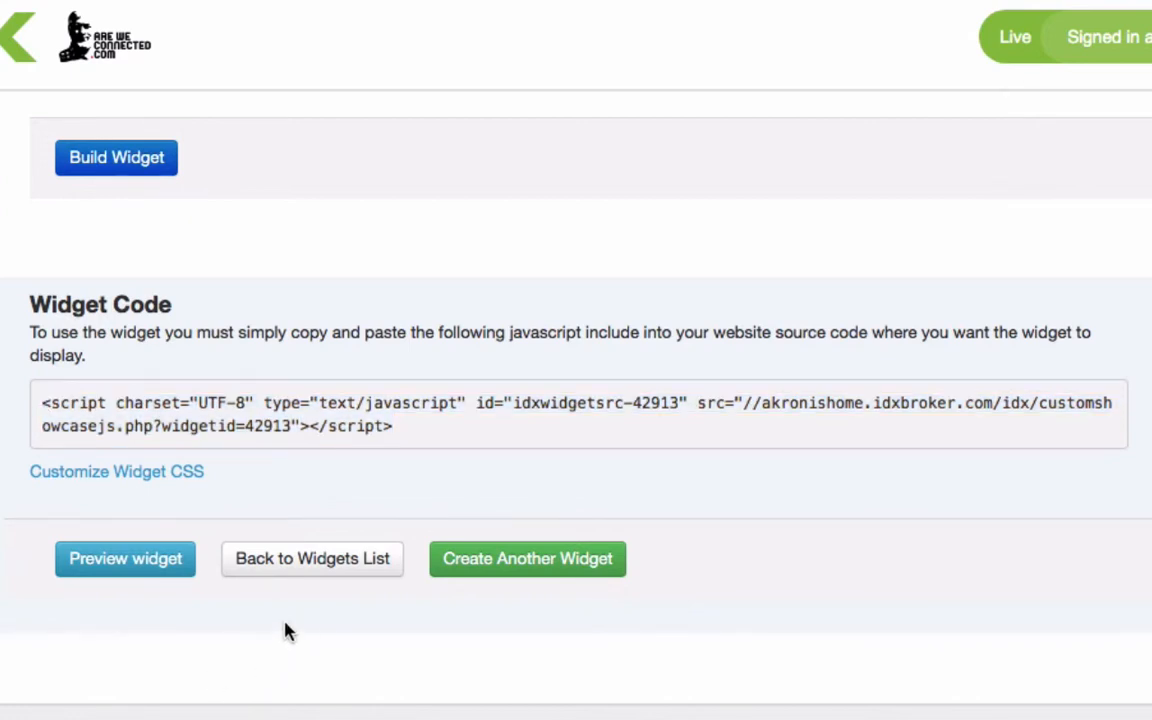
Return to the widgets list and review the embed code of Showcase for Bath Example
{"action": "left_click", "coordinate": [307, 567]}
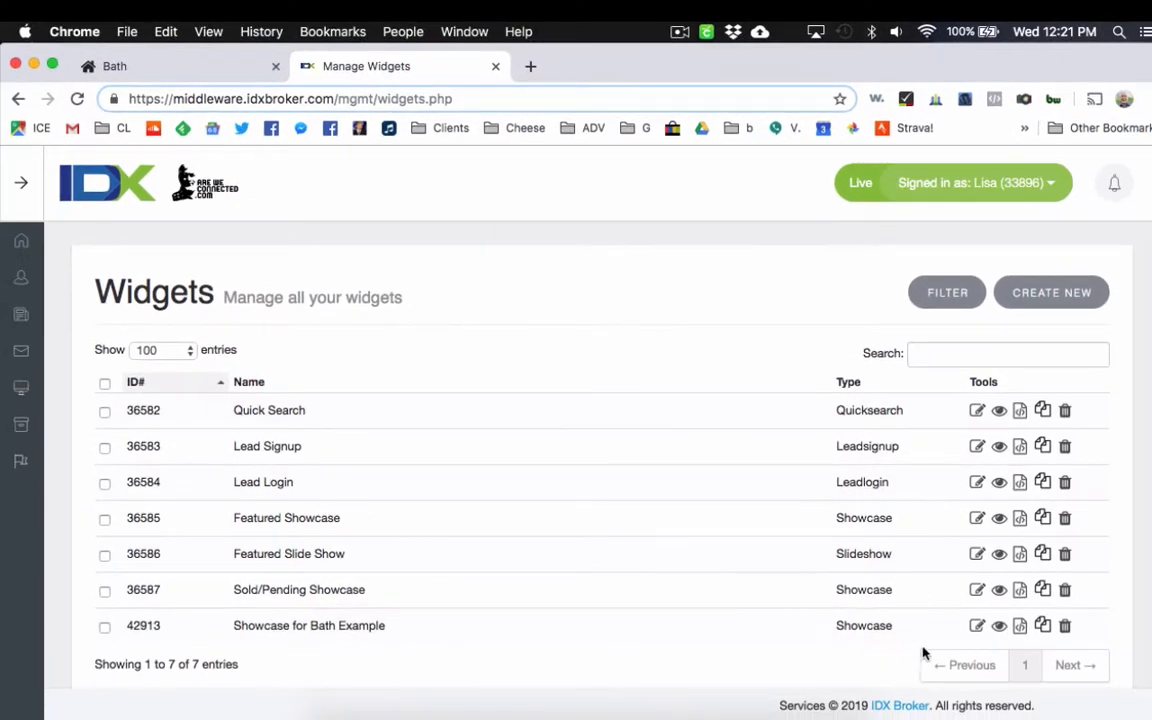
{"action": "left_click", "coordinate": [1020, 628]}
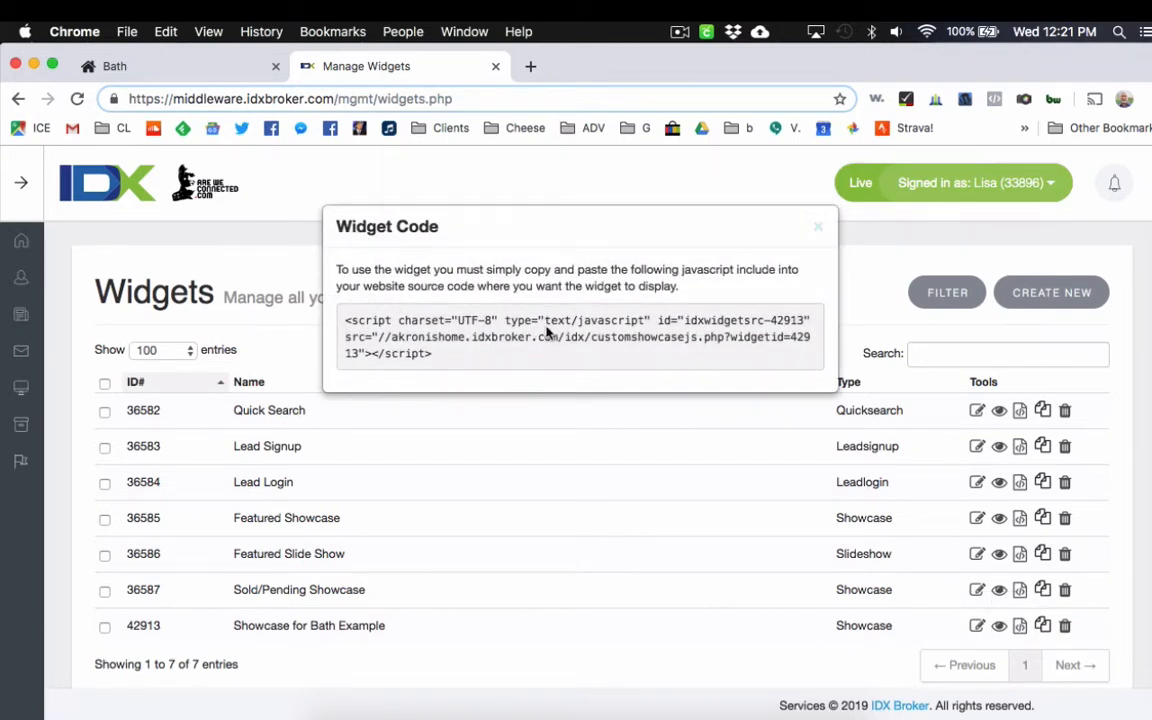
{"action": "left_click", "coordinate": [819, 227]}
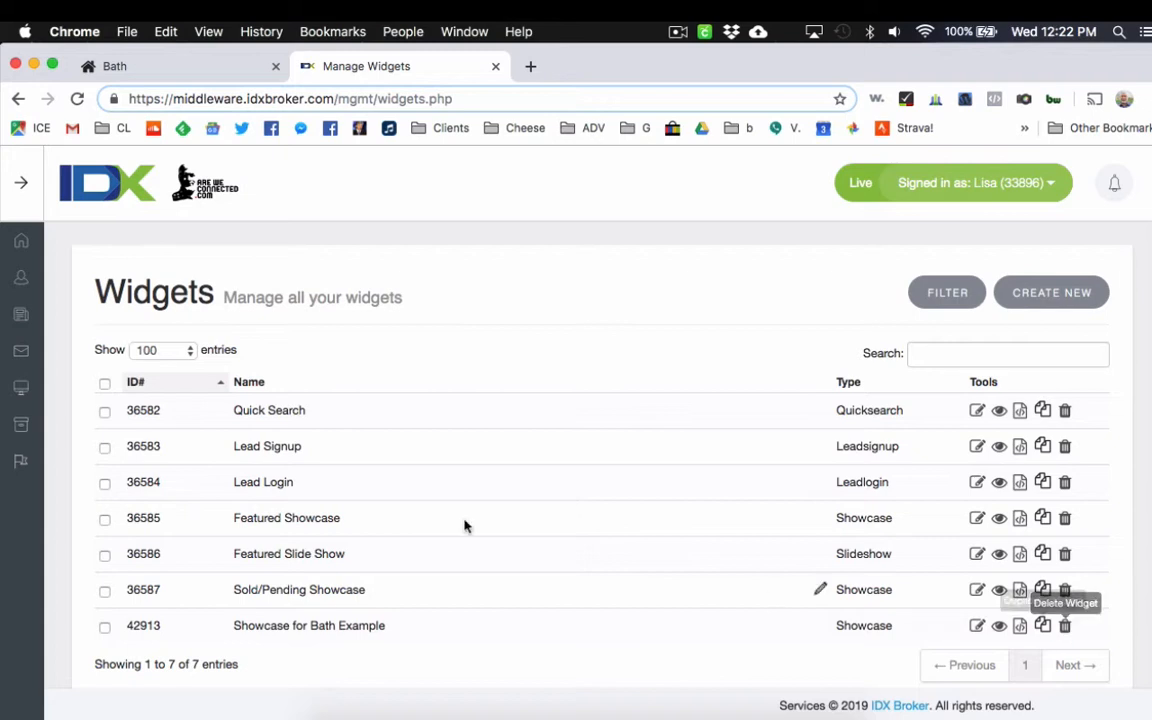
{"action": "left_click", "coordinate": [28, 190]}
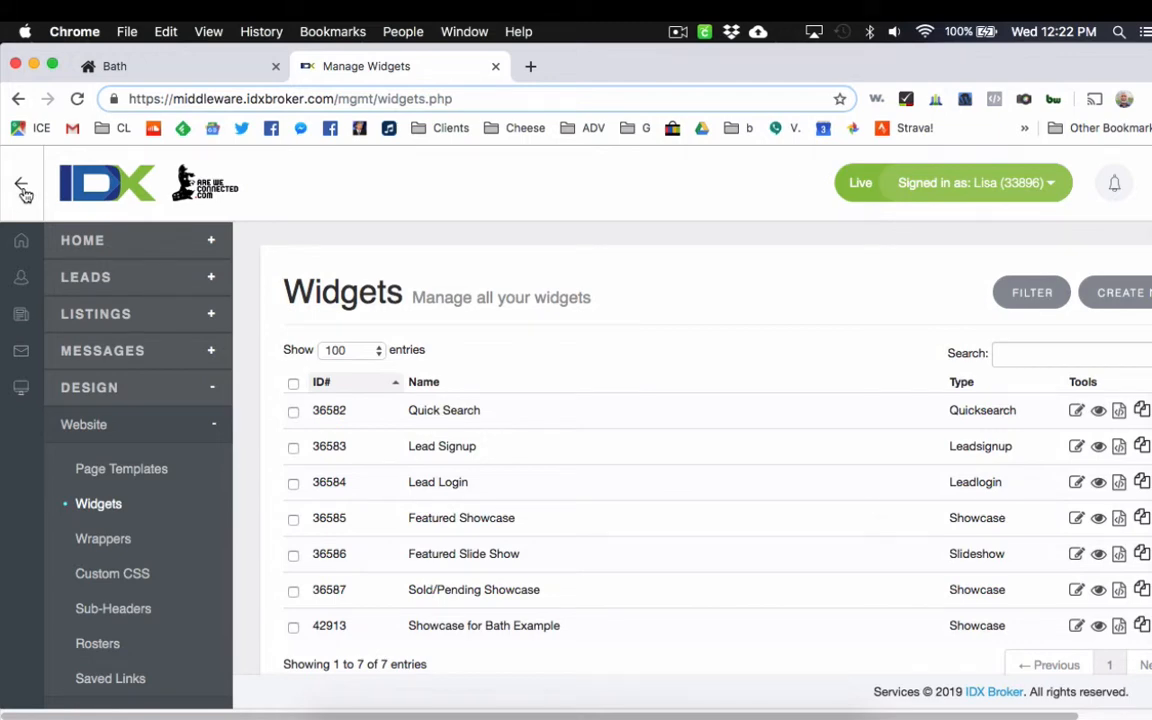
{"action": "left_click", "coordinate": [25, 193]}
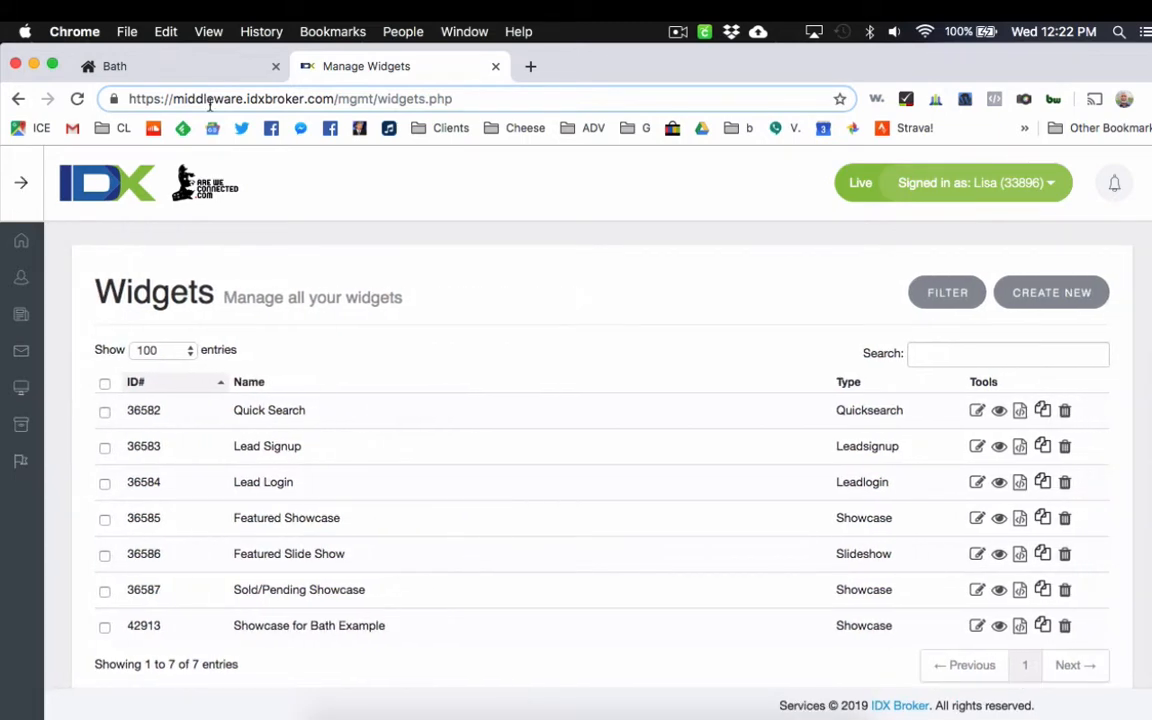
Switch to the website's Bath featured city page and open it for editing in WordPress
{"action": "left_click", "coordinate": [185, 70]}
{"action": "scroll", "coordinate": [333, 328], "scroll_direction": "up", "scroll_amount": 10}
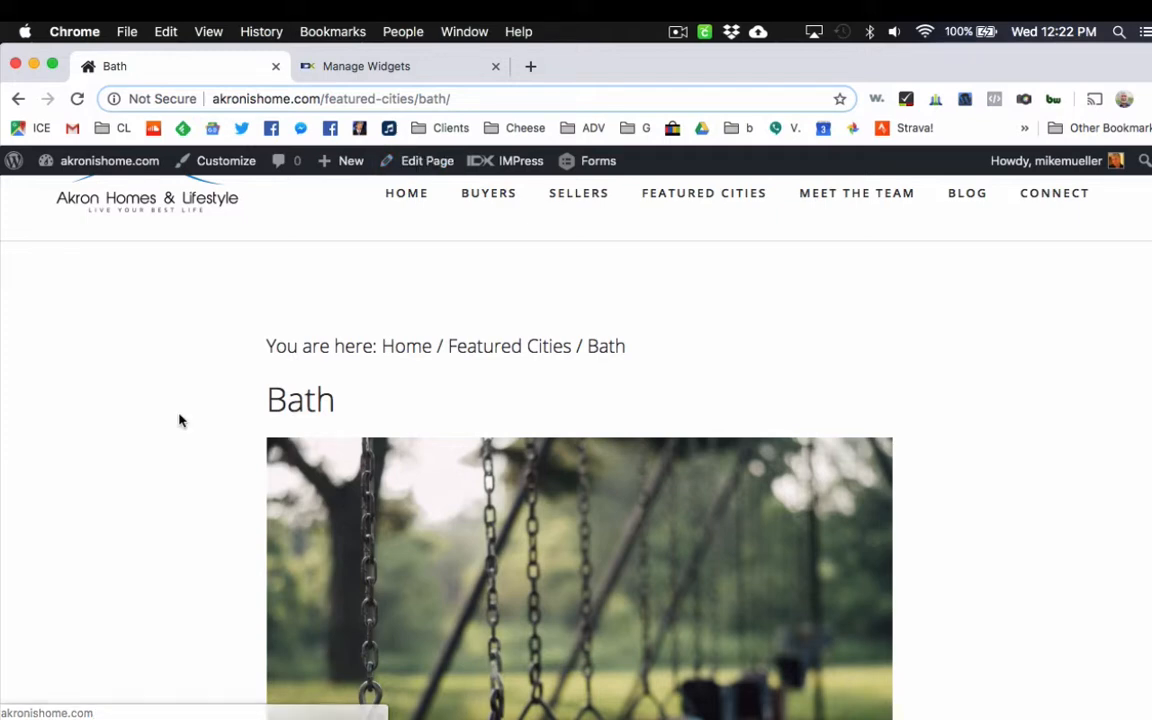
{"action": "scroll", "coordinate": [180, 418], "scroll_direction": "down", "scroll_amount": 10}
{"action": "scroll", "coordinate": [200, 407], "scroll_direction": "up", "scroll_amount": 5}
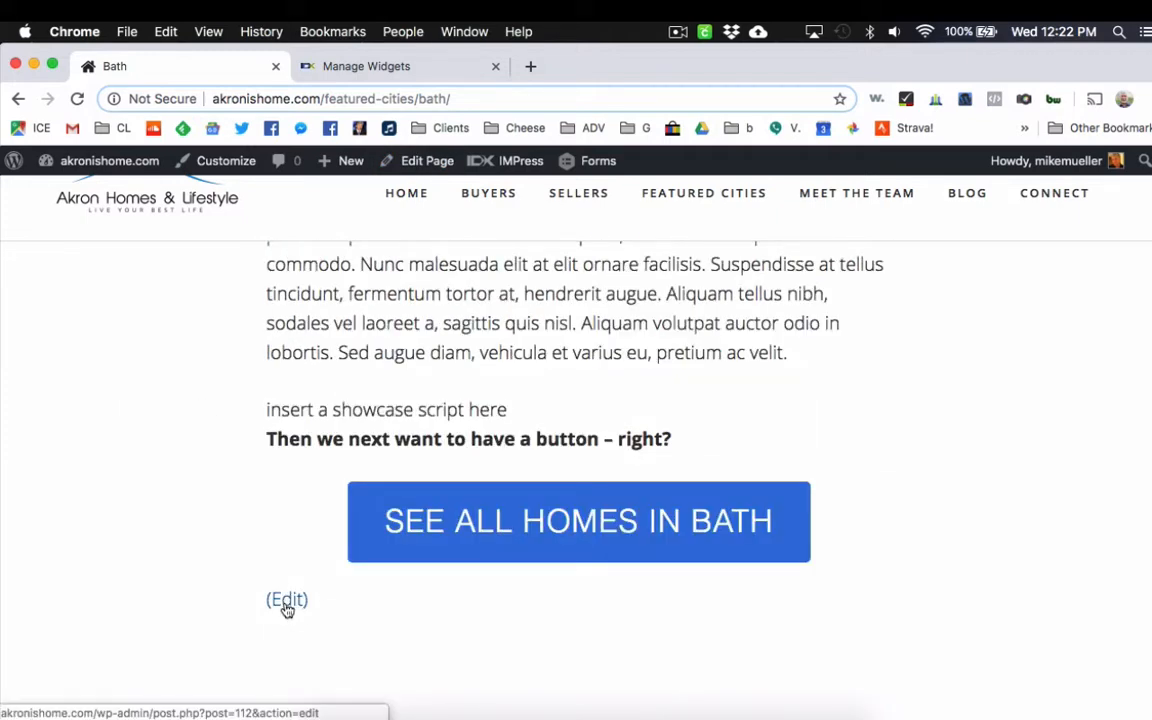
{"action": "left_click", "coordinate": [287, 604]}
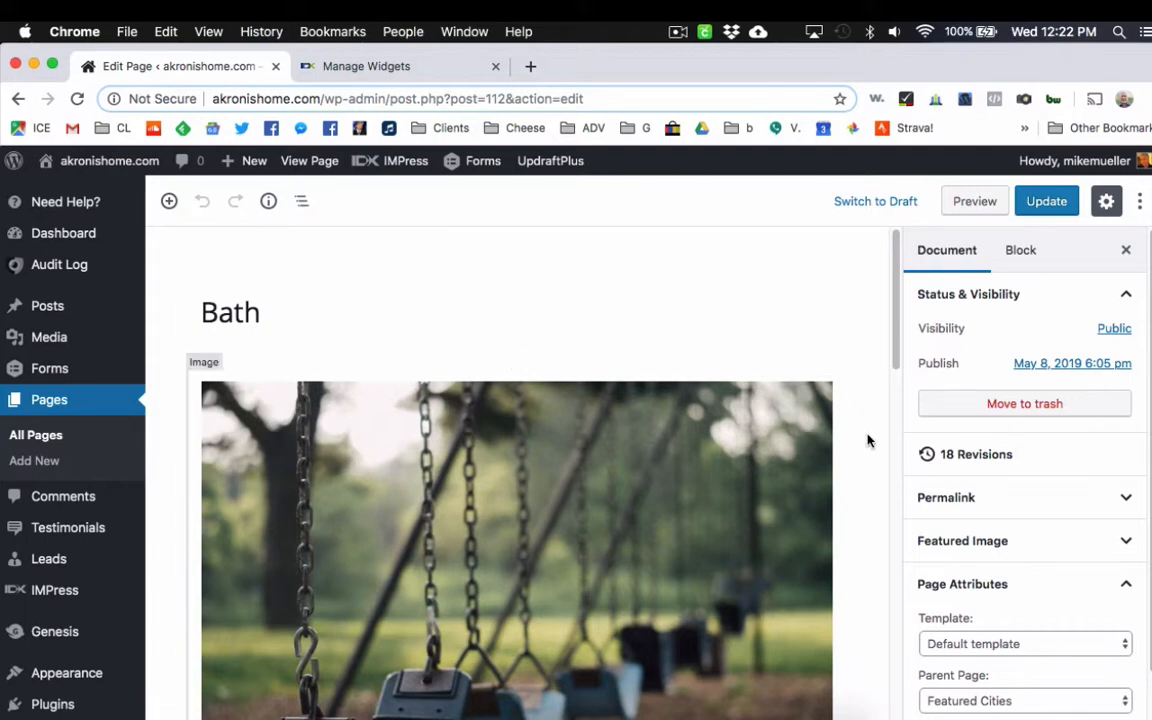
Replace the "insert a showcase script here" placeholder in the Custom HTML block with the copied widget script
{"action": "scroll", "coordinate": [867, 440], "scroll_direction": "down", "scroll_amount": 5}
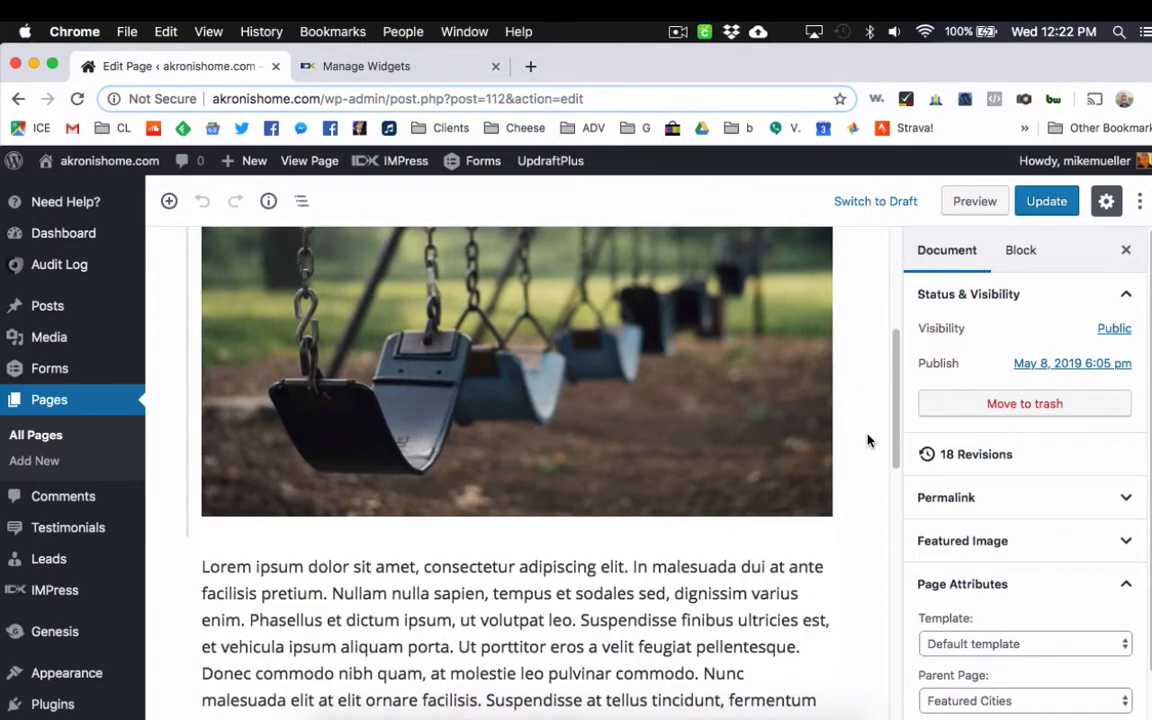
{"action": "scroll", "coordinate": [867, 440], "scroll_direction": "down", "scroll_amount": 3}
{"action": "scroll", "coordinate": [450, 398], "scroll_direction": "down", "scroll_amount": 4}
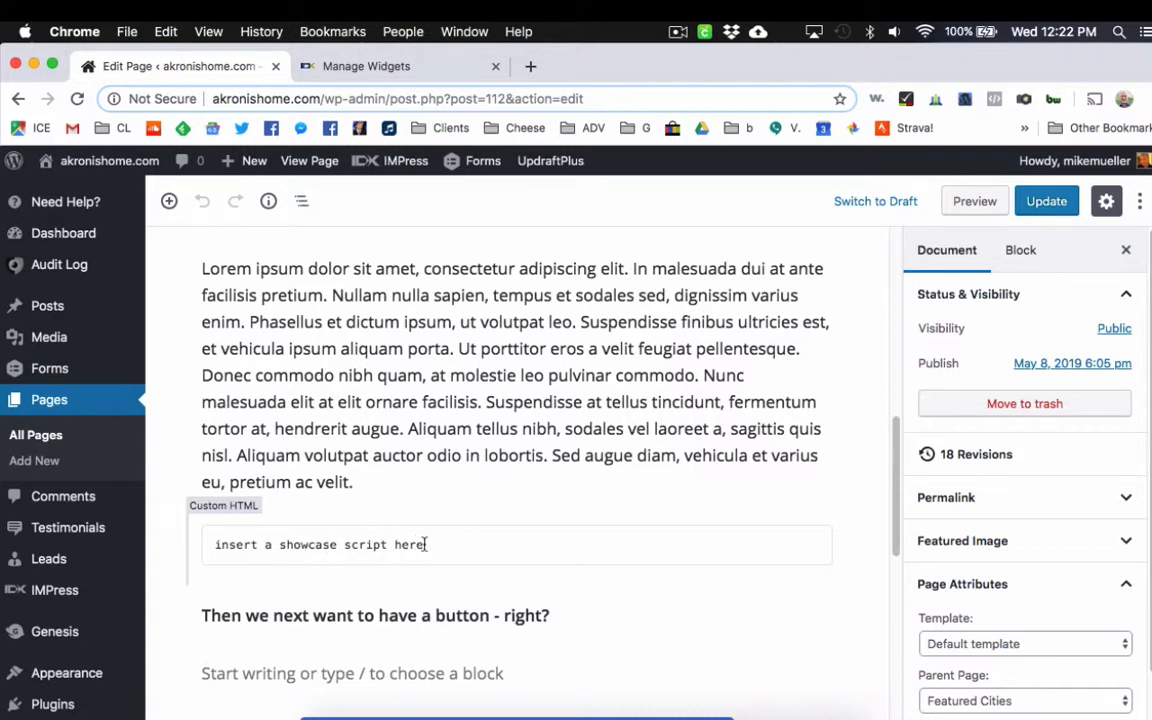
{"action": "left_click_drag", "start_coordinate": [421, 543], "coordinate": [195, 553]}
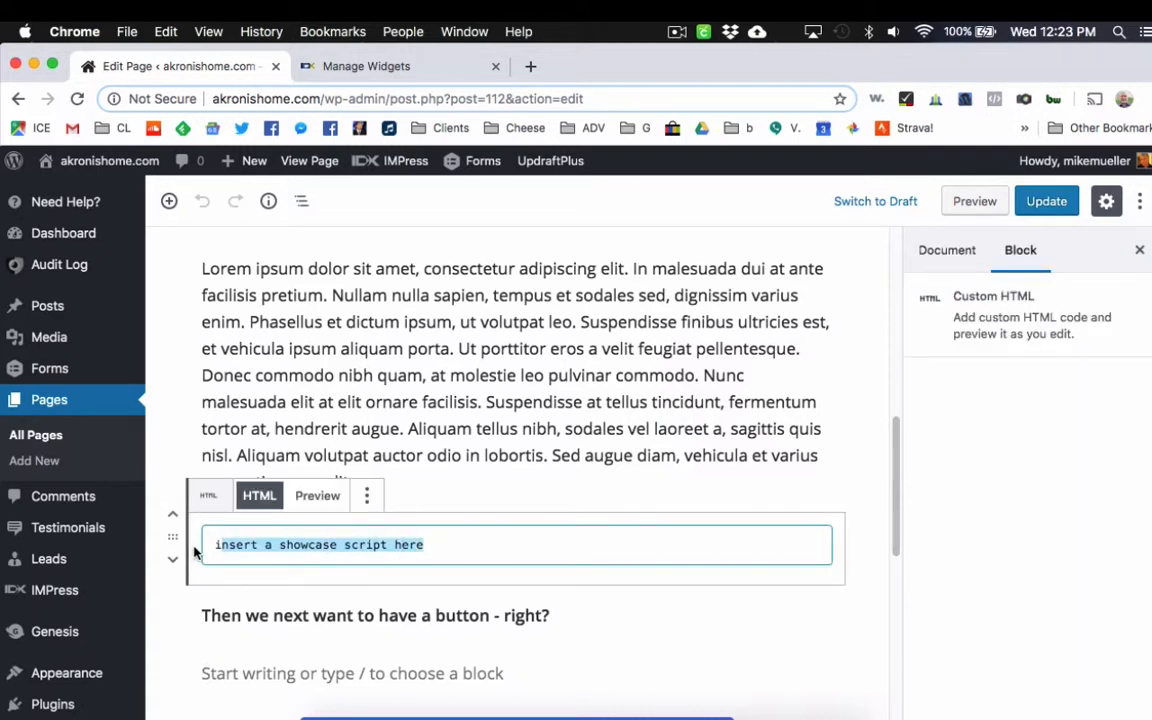
{"action": "key", "text": "BackSpace"}
{"action": "key", "text": "super+v"}
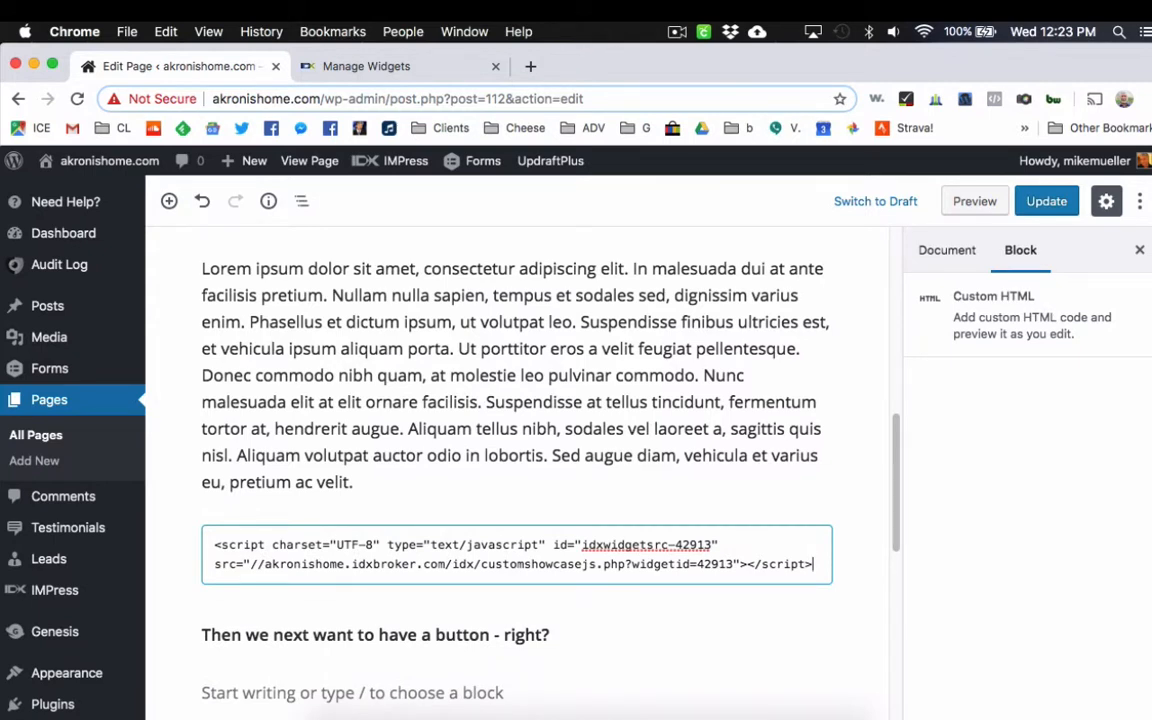
{"action": "left_click", "coordinate": [451, 456]}
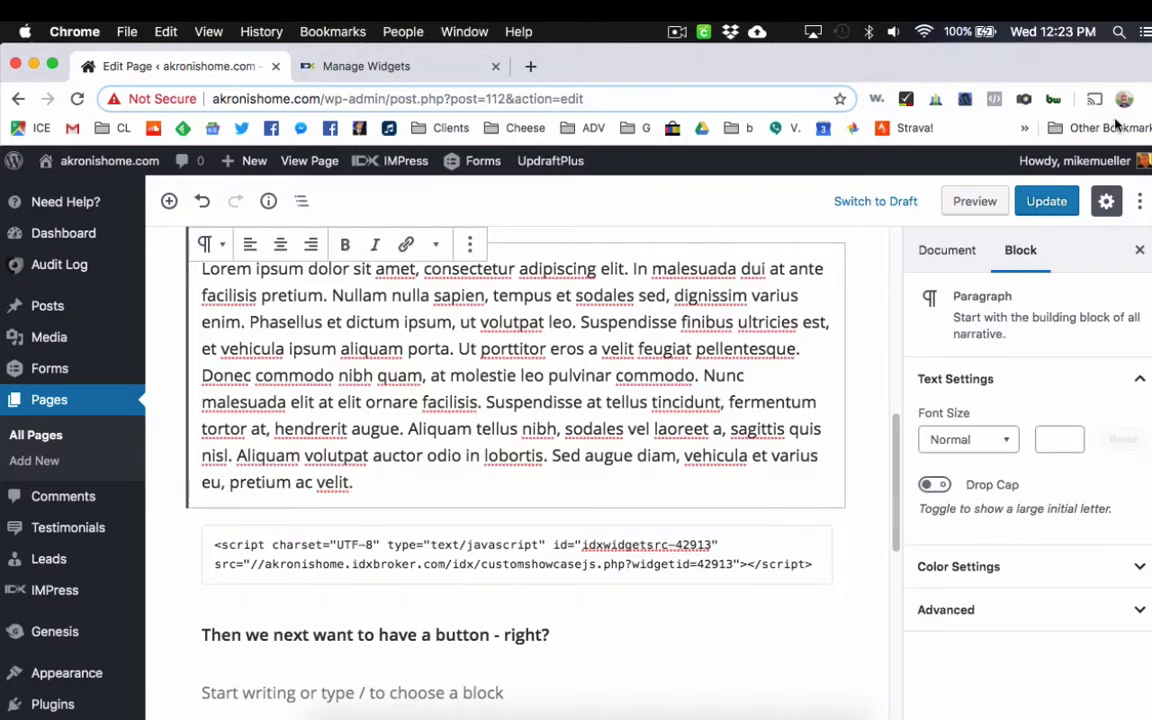
Update the Bath page and check the listing showcase on the published page in a new tab
{"action": "left_click", "coordinate": [1050, 208]}
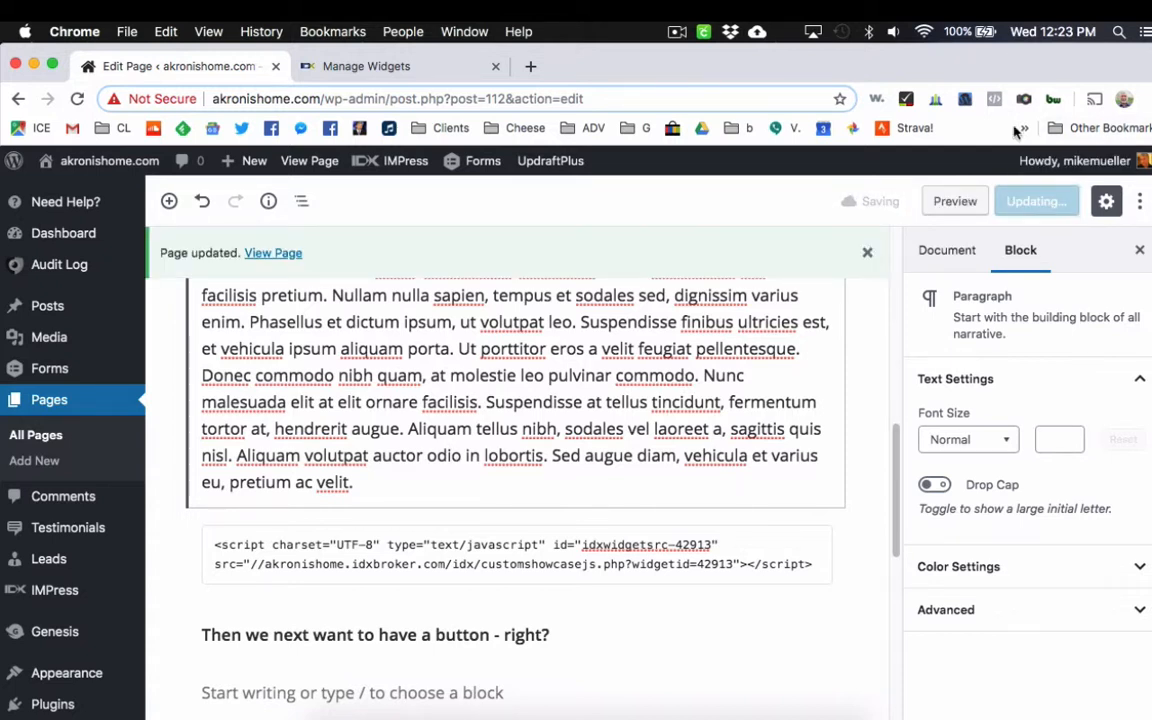
{"action": "left_click", "coordinate": [296, 255], "text": "super"}
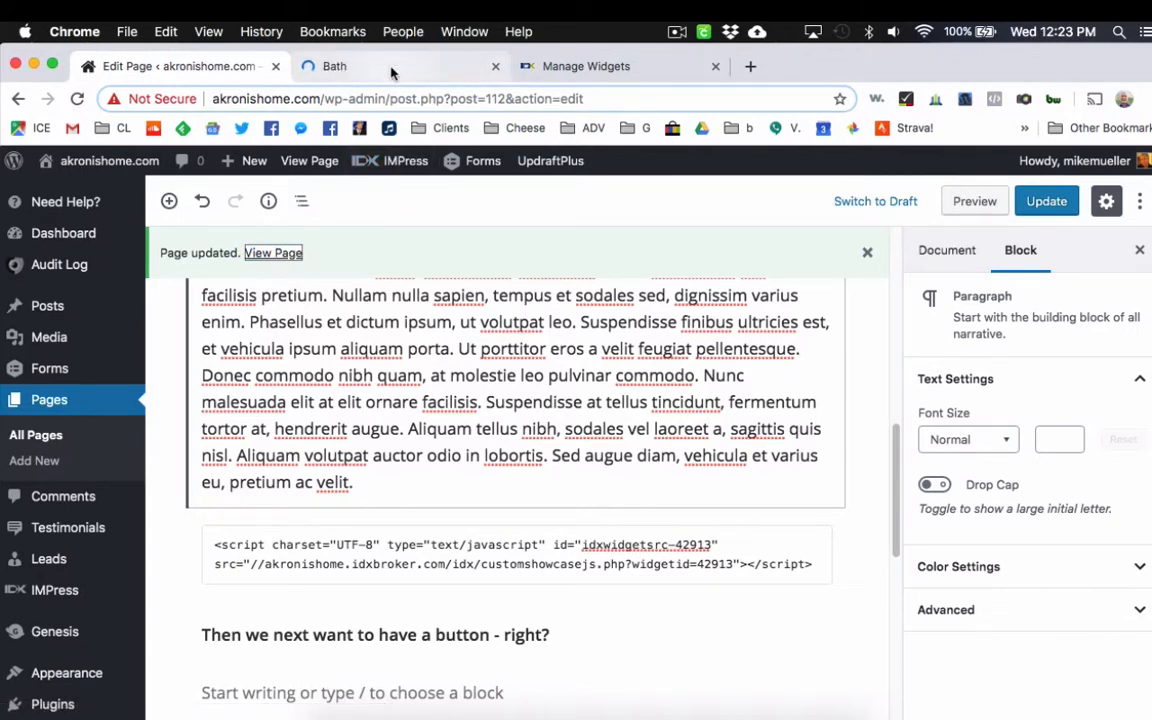
{"action": "left_click", "coordinate": [391, 69]}
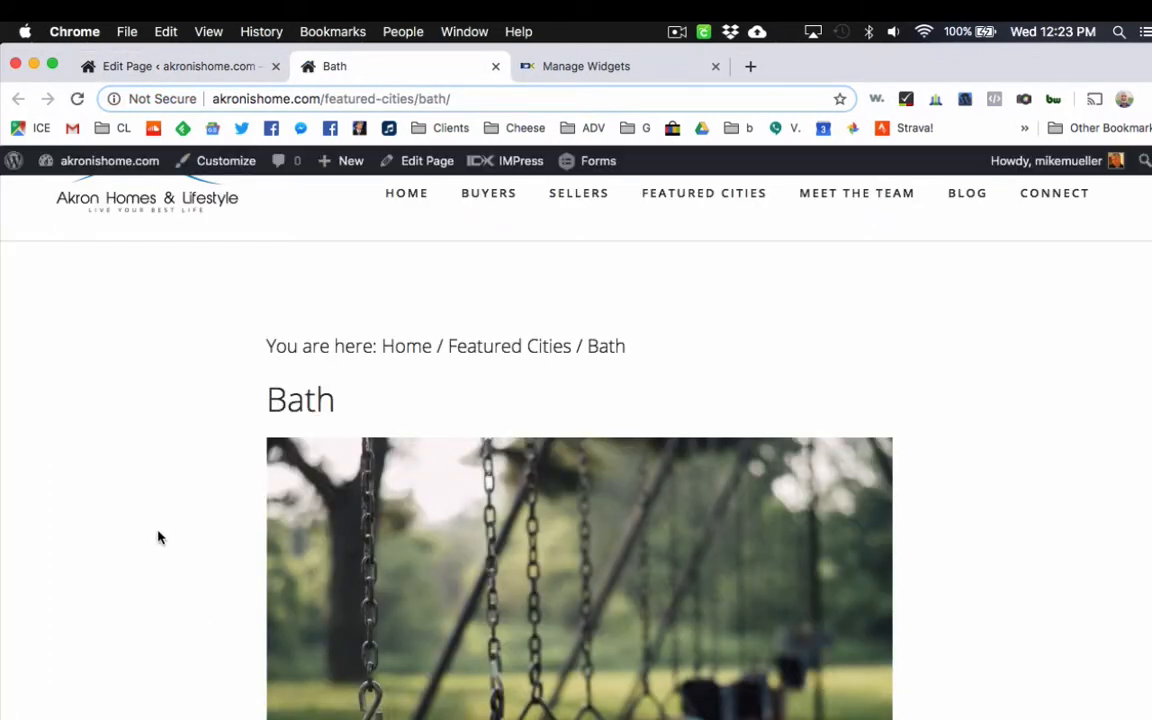
{"action": "scroll", "coordinate": [157, 537], "scroll_direction": "down", "scroll_amount": 10}
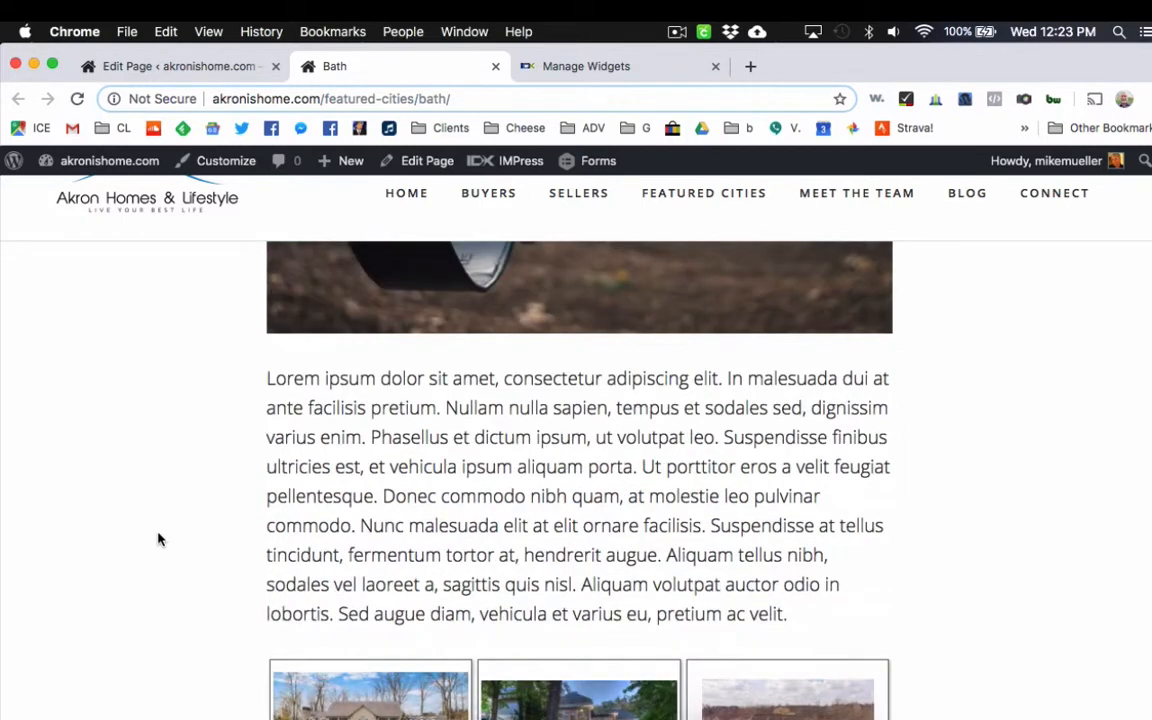
{"action": "scroll", "coordinate": [157, 540], "scroll_direction": "down", "scroll_amount": 5}
{"action": "scroll", "coordinate": [157, 540], "scroll_direction": "up", "scroll_amount": 3}
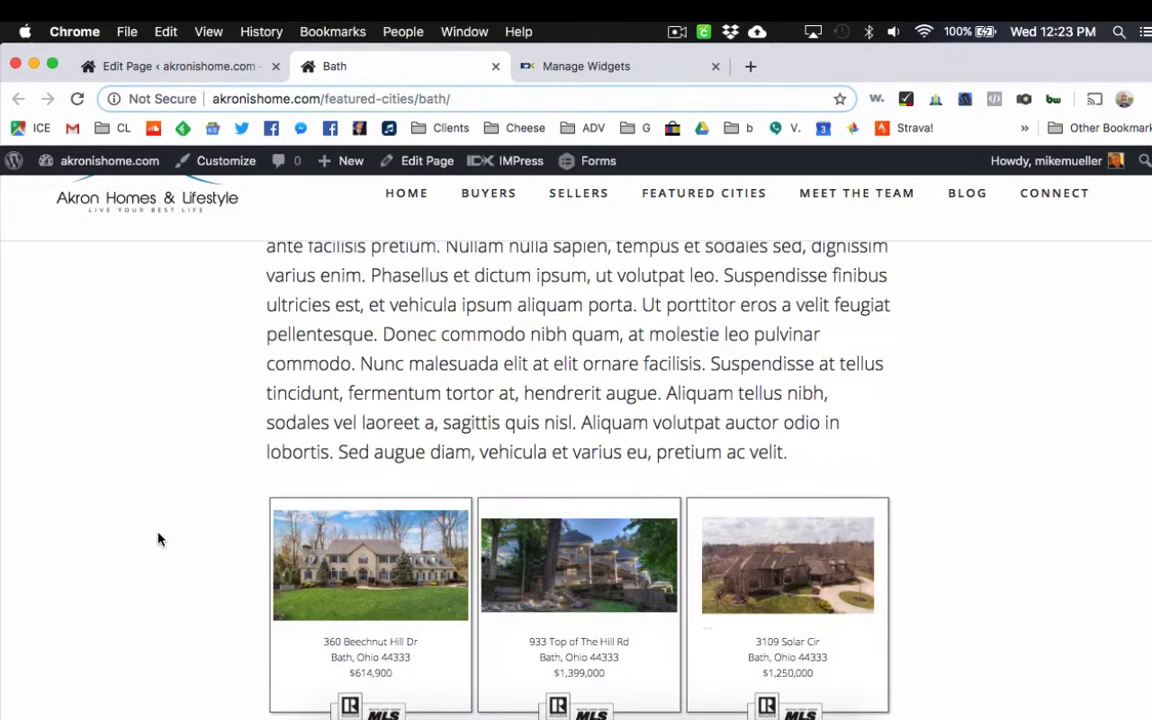
{"action": "scroll", "coordinate": [157, 540], "scroll_direction": "down", "scroll_amount": 2}
{"action": "scroll", "coordinate": [157, 540], "scroll_direction": "down", "scroll_amount": 1}
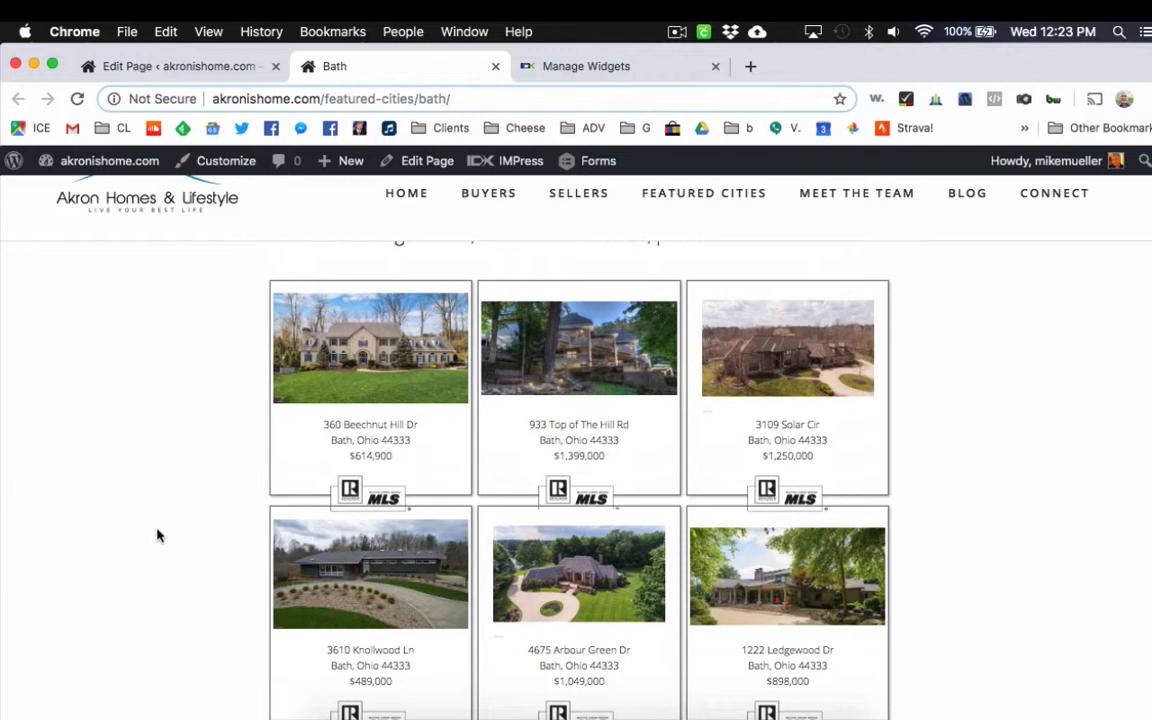
Review the listing showcase, the View All Results link and the See All Homes in Bath button on the published Bath page
{"action": "scroll", "coordinate": [157, 536], "scroll_direction": "down", "scroll_amount": 2}
{"action": "scroll", "coordinate": [157, 536], "scroll_direction": "down", "scroll_amount": 3}
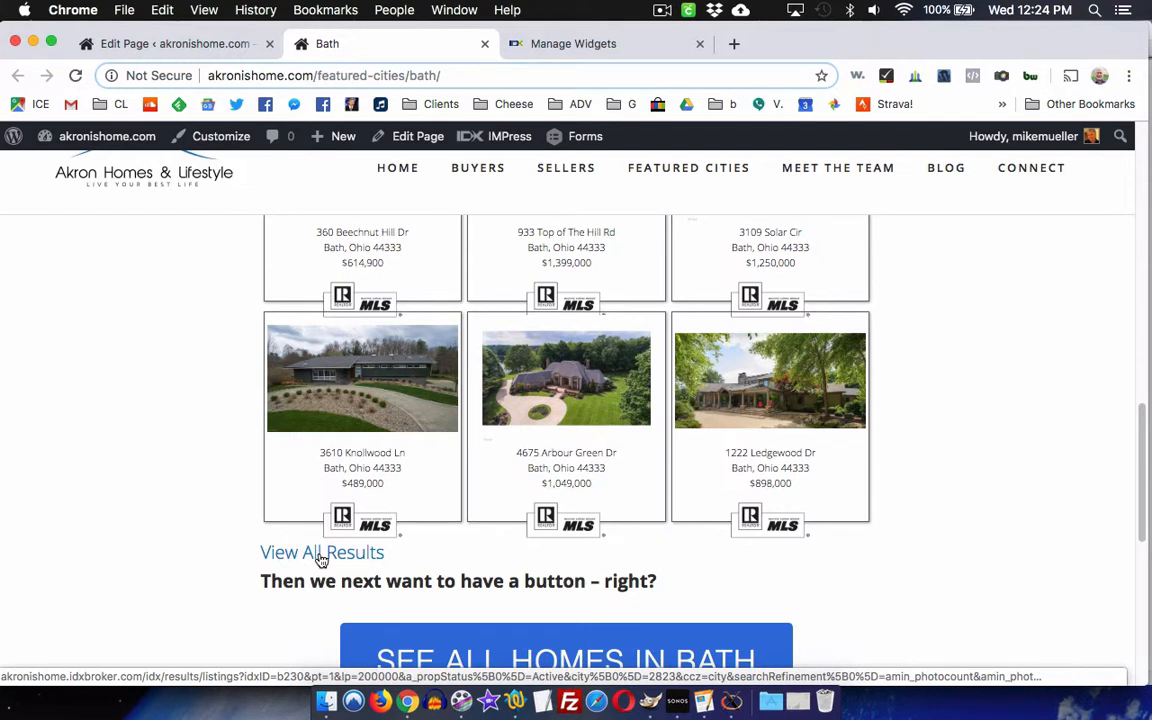
{"action": "scroll", "coordinate": [239, 555], "scroll_direction": "down", "scroll_amount": 3}
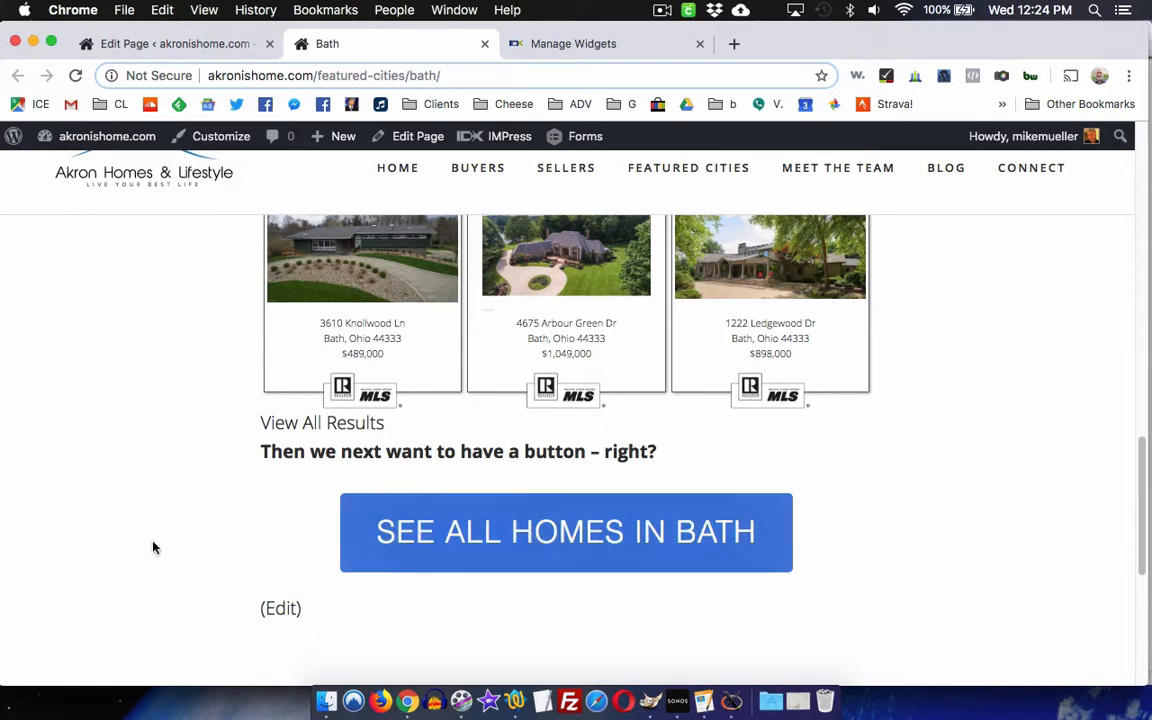
{"action": "scroll", "coordinate": [185, 484], "scroll_direction": "up", "scroll_amount": 3}
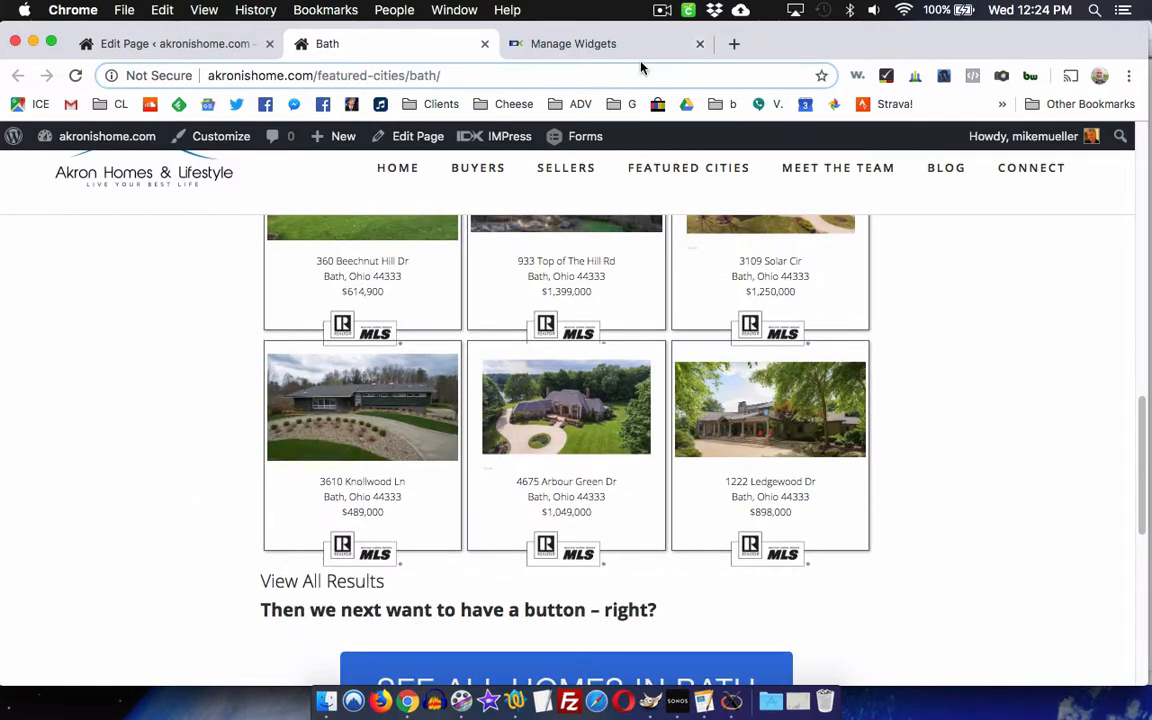
Switch to IDX Broker, open the website design's Saved Links and start creating a new saved link
{"action": "left_click", "coordinate": [530, 44]}
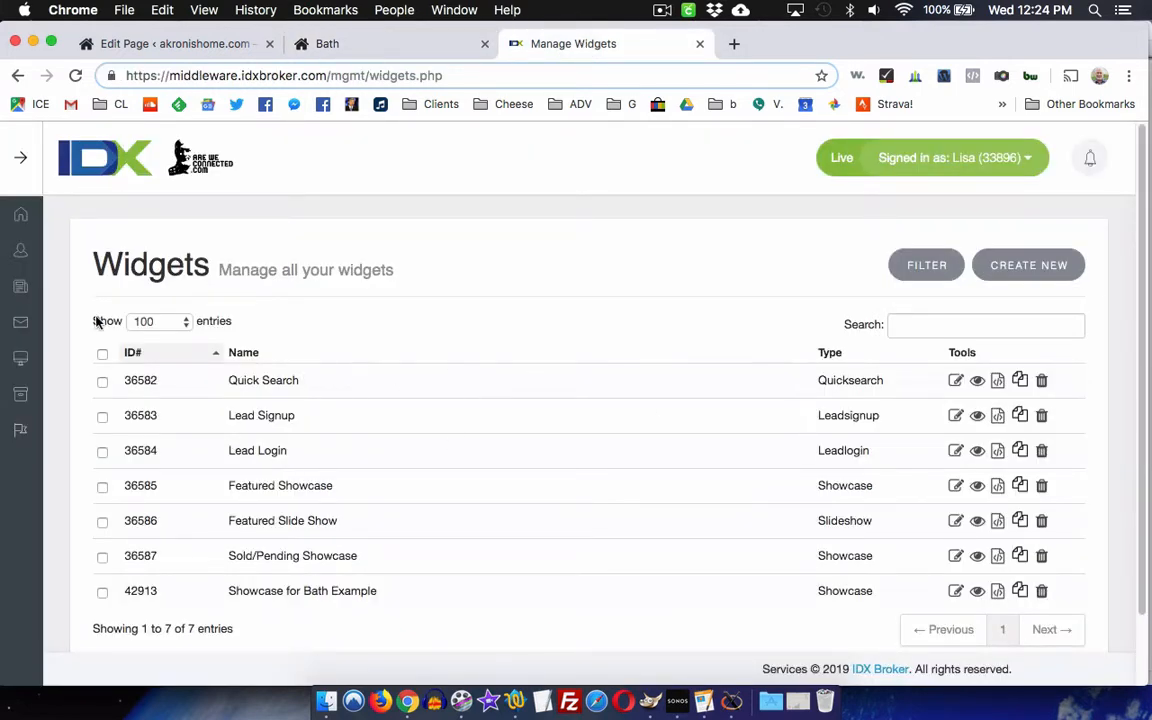
{"action": "left_click", "coordinate": [24, 161]}
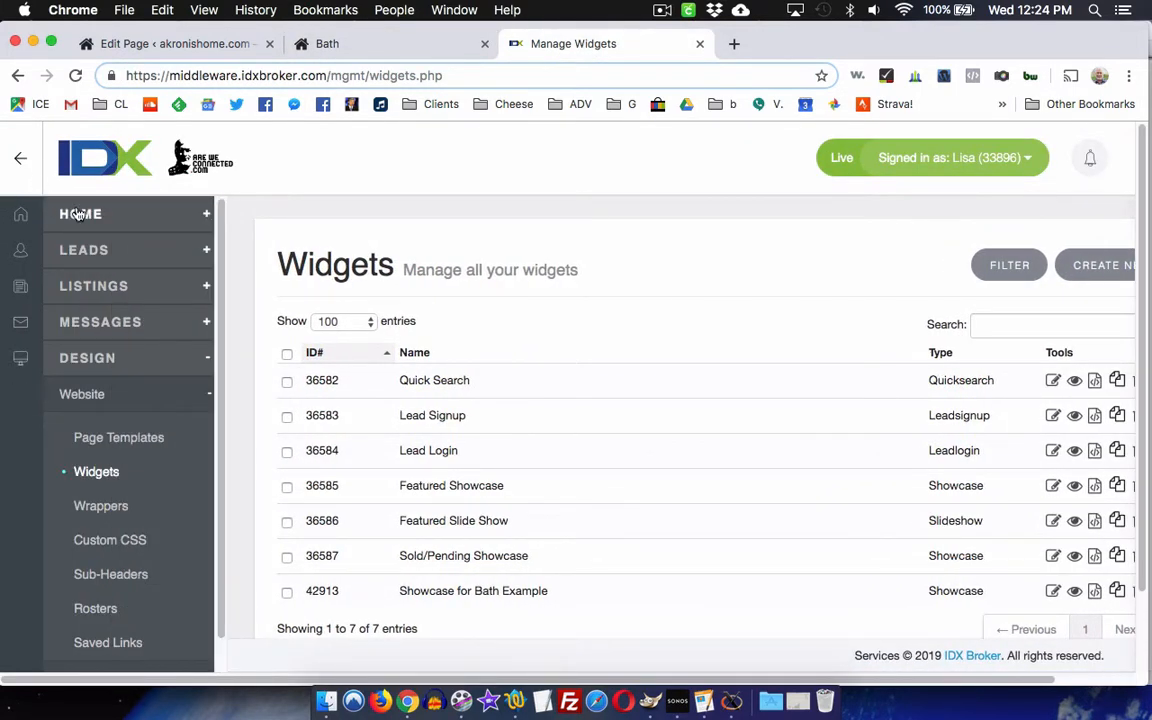
{"action": "left_click", "coordinate": [75, 215]}
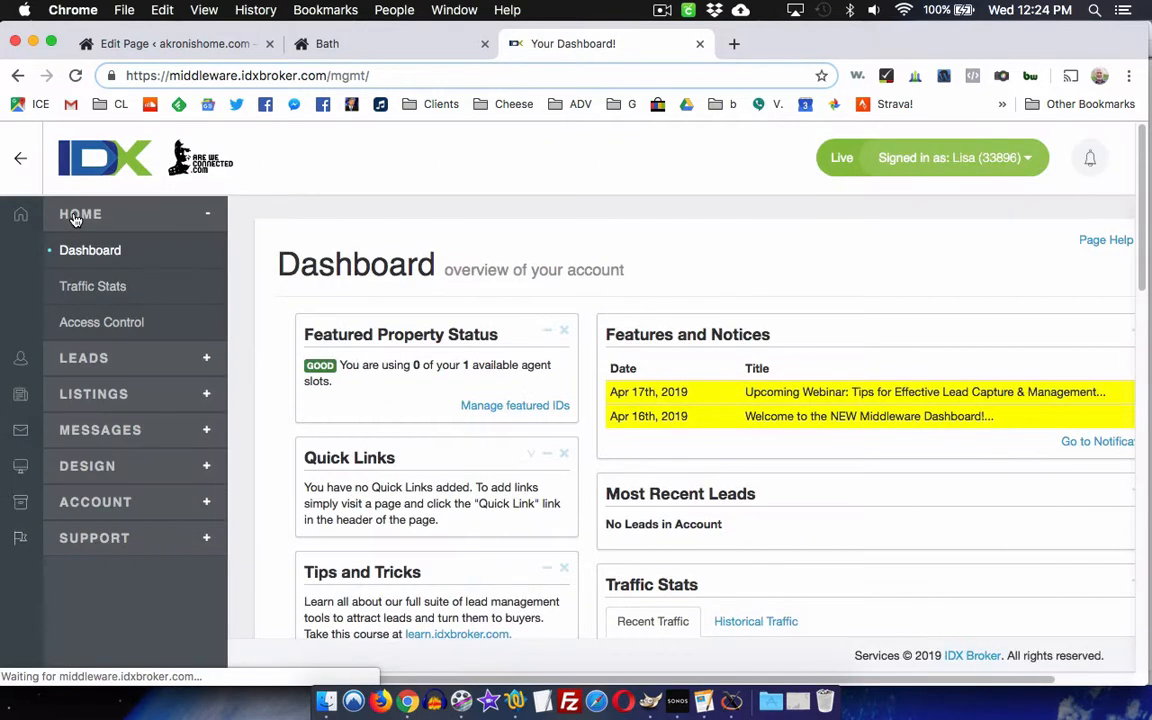
{"action": "left_click", "coordinate": [75, 218]}
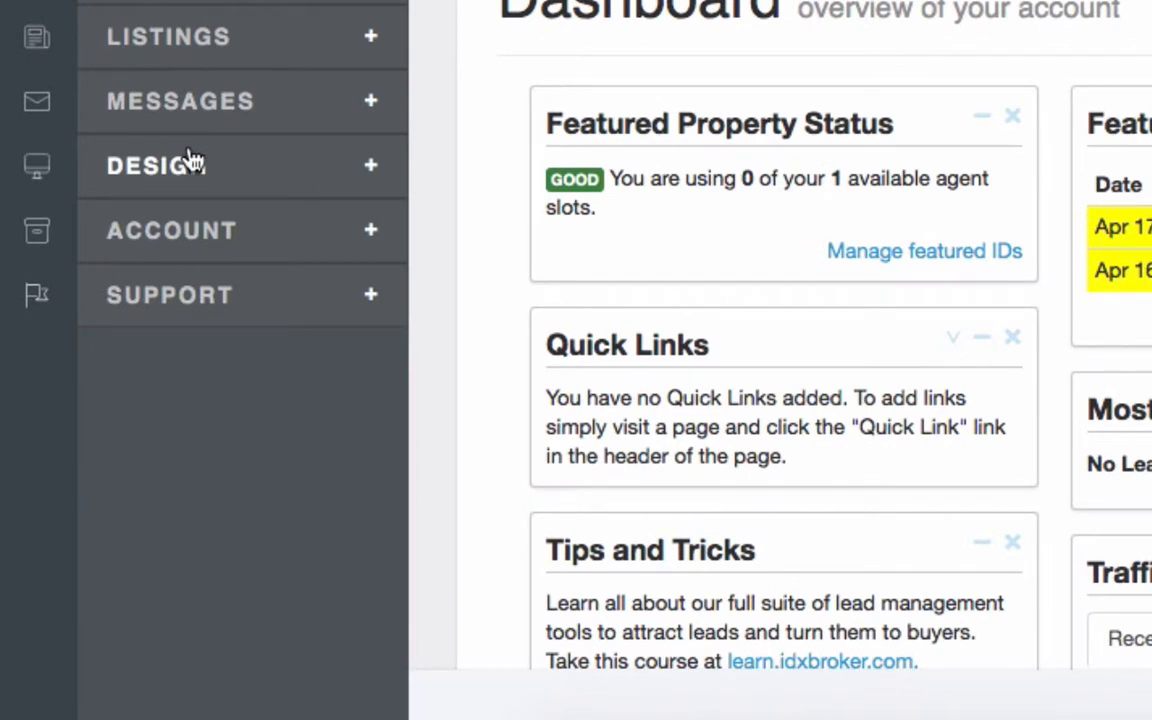
{"action": "left_click", "coordinate": [190, 163]}
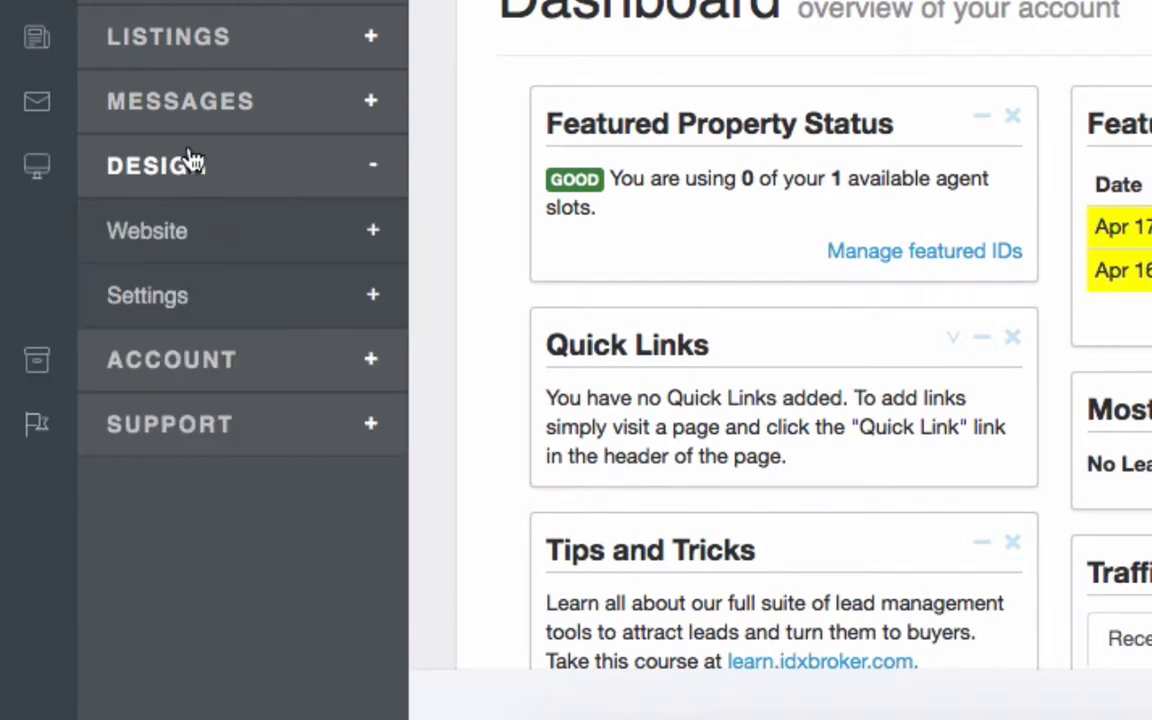
{"action": "left_click", "coordinate": [173, 237]}
{"action": "scroll", "coordinate": [272, 434], "scroll_direction": "down", "scroll_amount": 1}
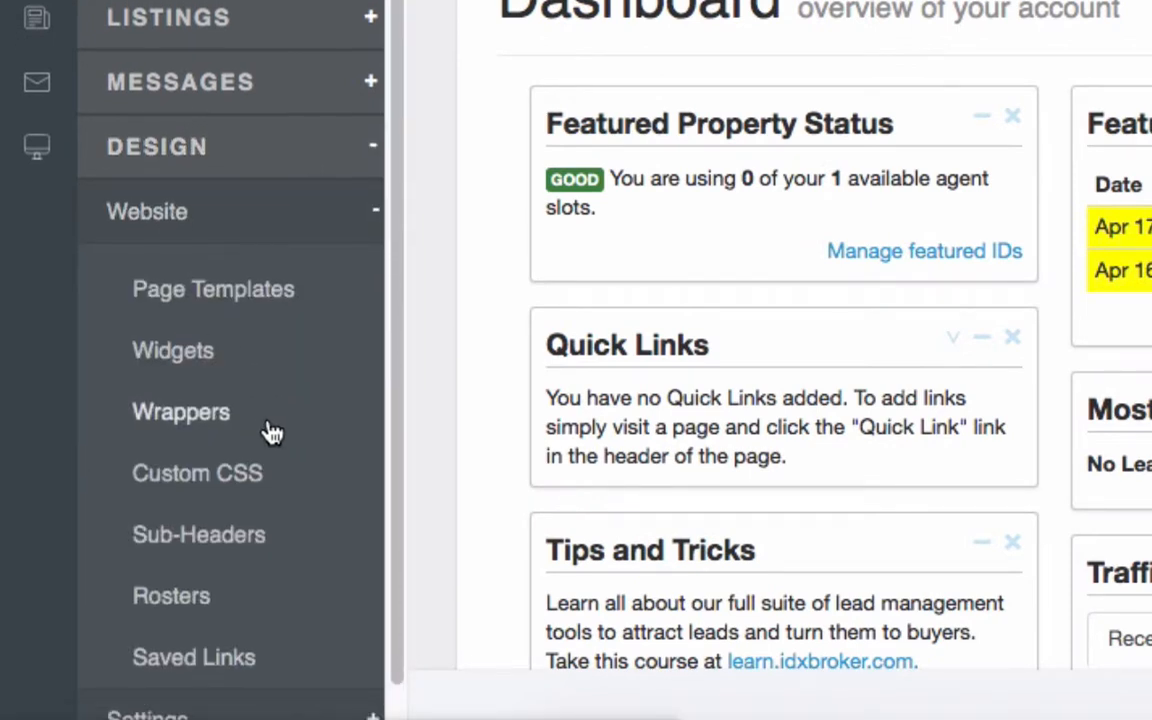
{"action": "left_click", "coordinate": [157, 680]}
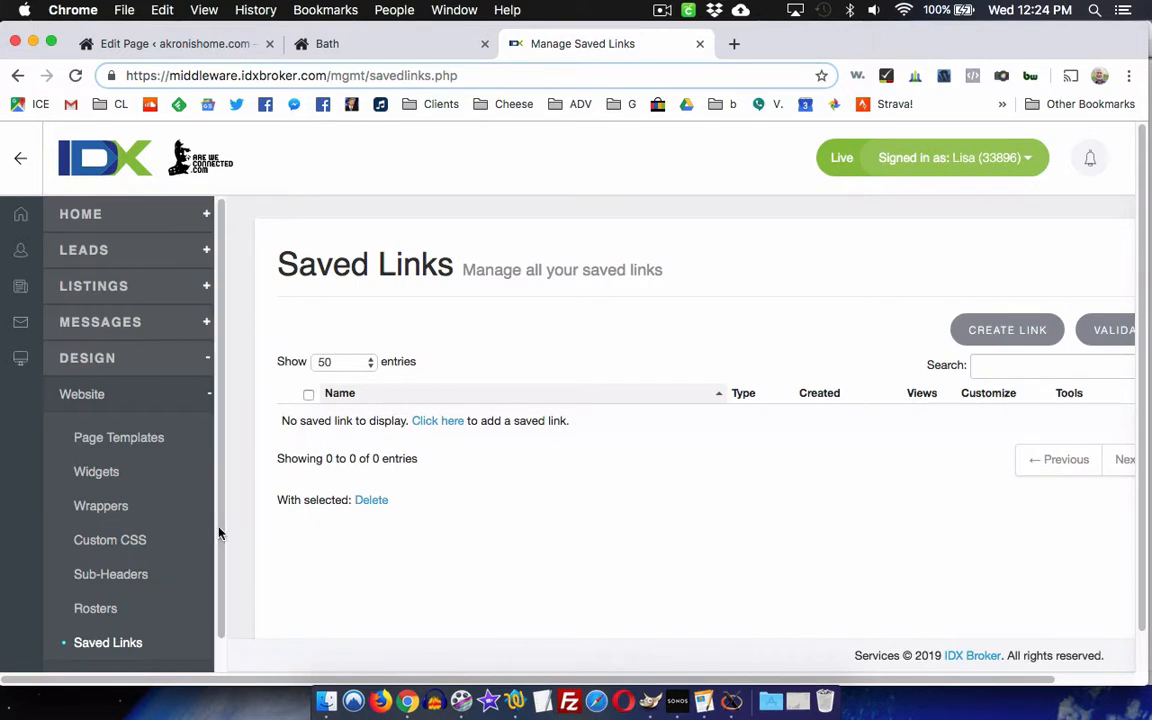
{"action": "left_click", "coordinate": [20, 158]}
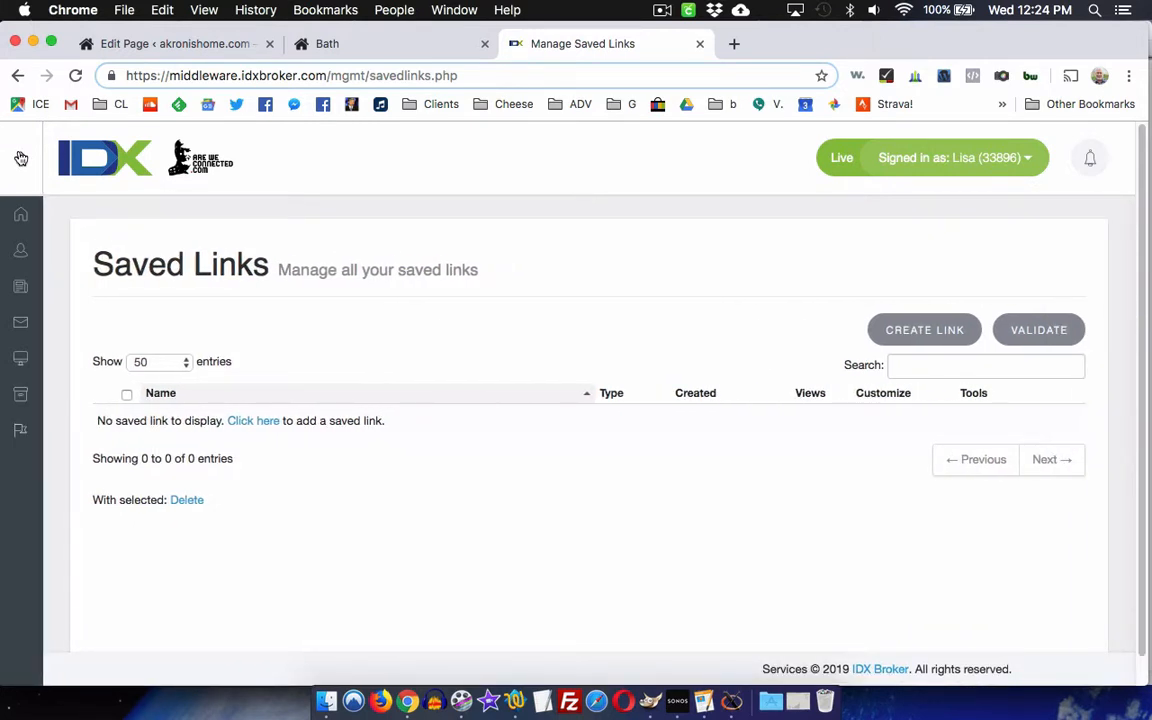
{"action": "left_click", "coordinate": [930, 338]}
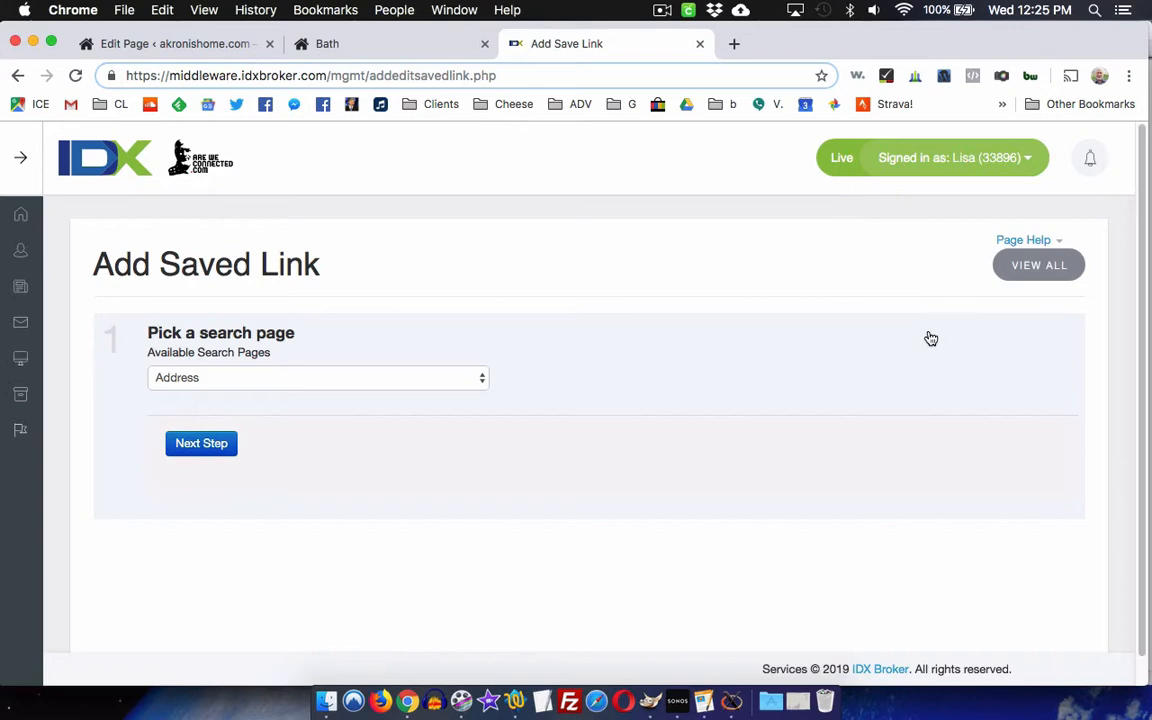
Open the Bath showcase's full results in a new tab and examine the listing results page
{"action": "left_click", "coordinate": [372, 46]}
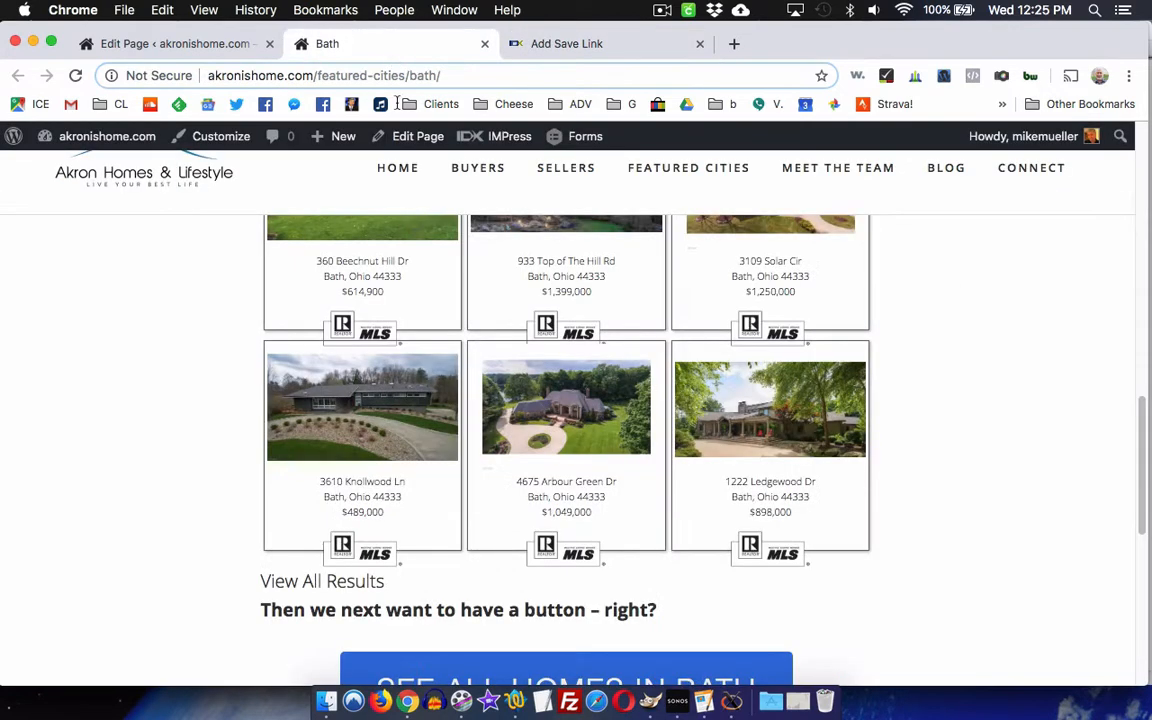
{"action": "left_click", "coordinate": [329, 581], "text": "super"}
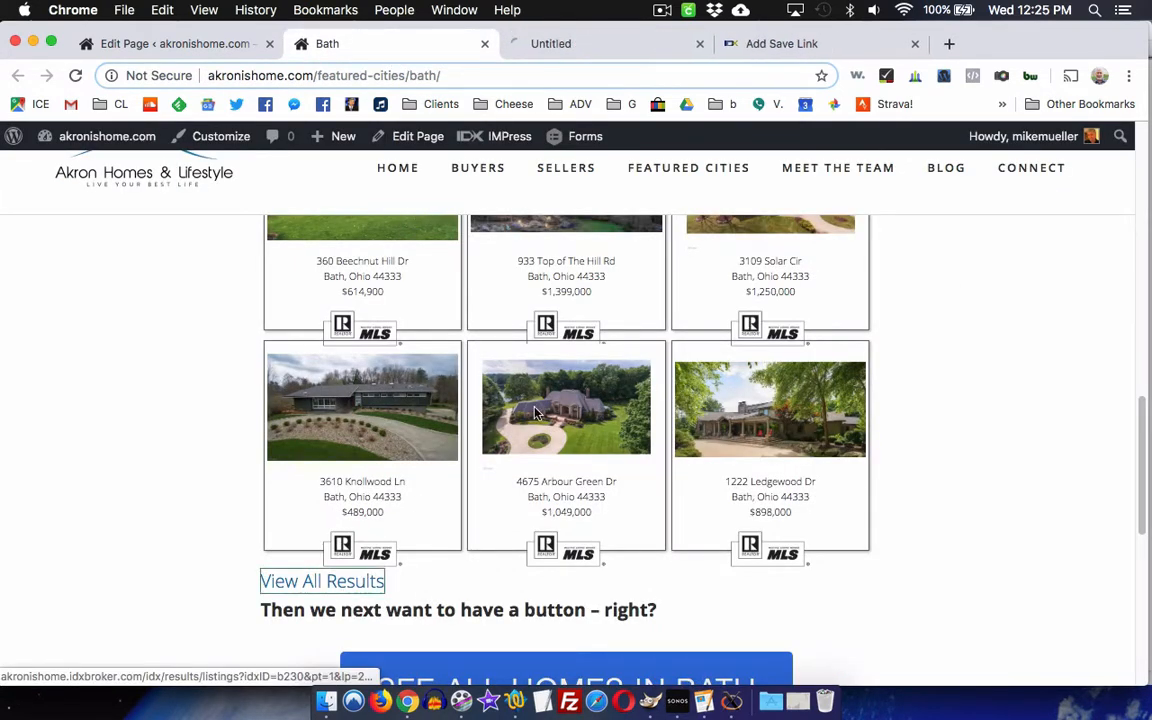
{"action": "left_click", "coordinate": [593, 44]}
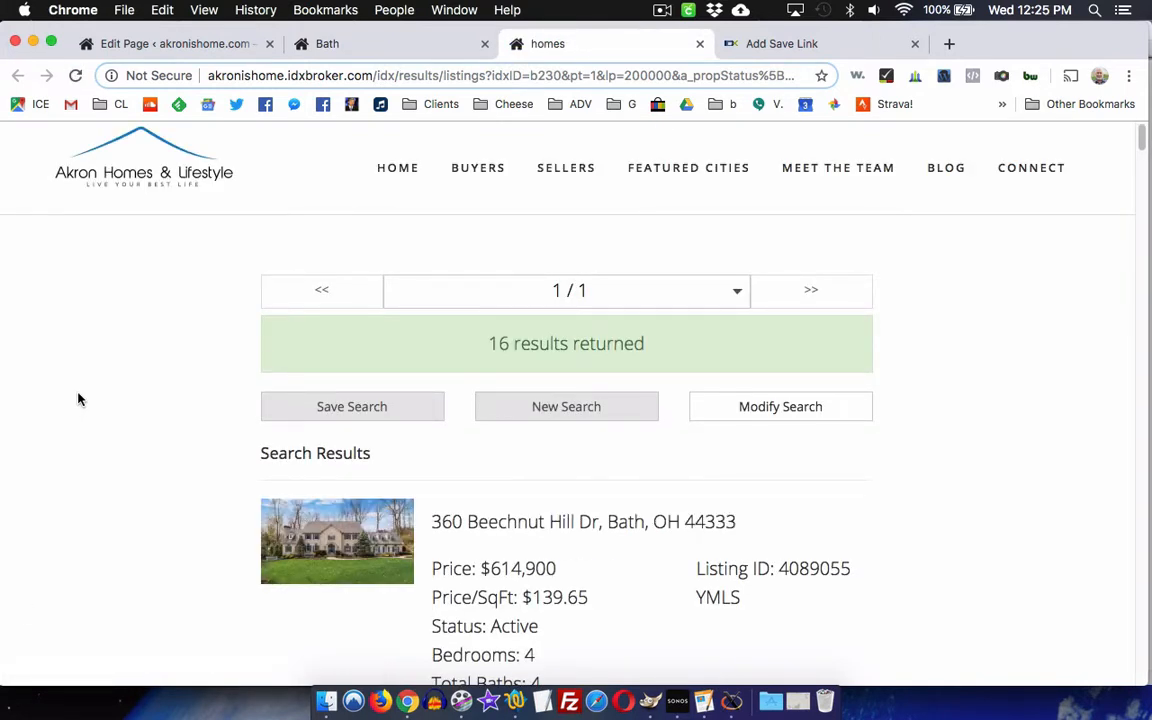
{"action": "scroll", "coordinate": [134, 451], "scroll_direction": "down", "scroll_amount": 5}
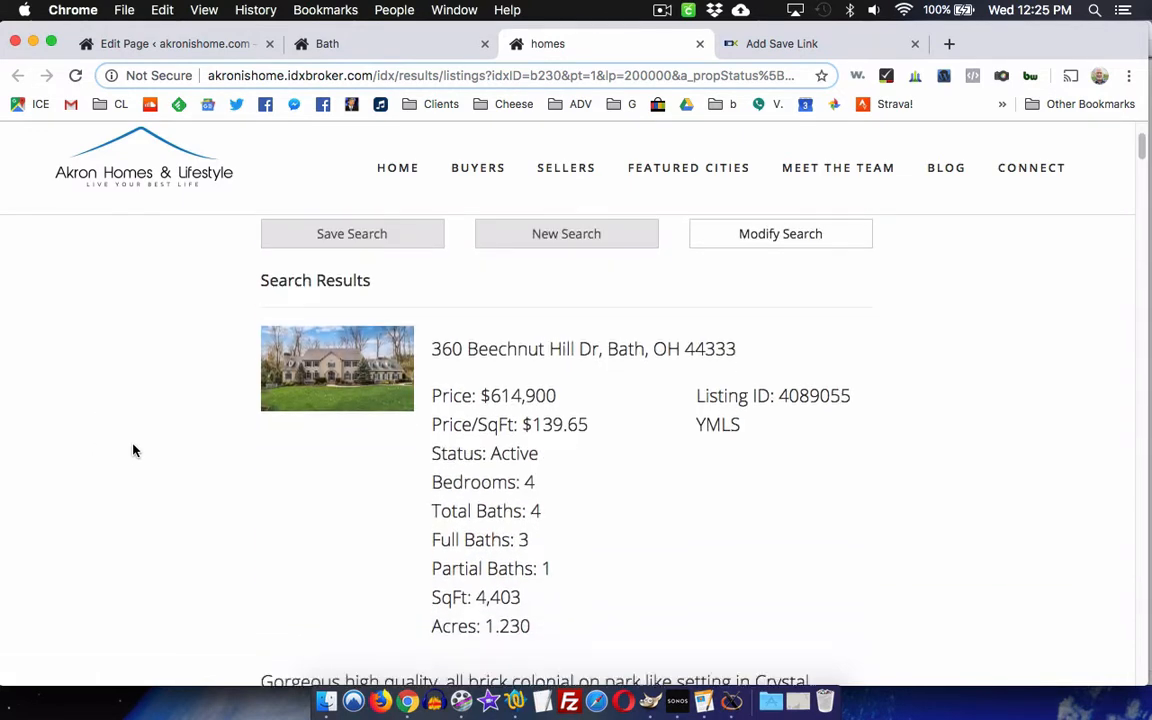
{"action": "scroll", "coordinate": [589, 347], "scroll_direction": "down", "scroll_amount": 5}
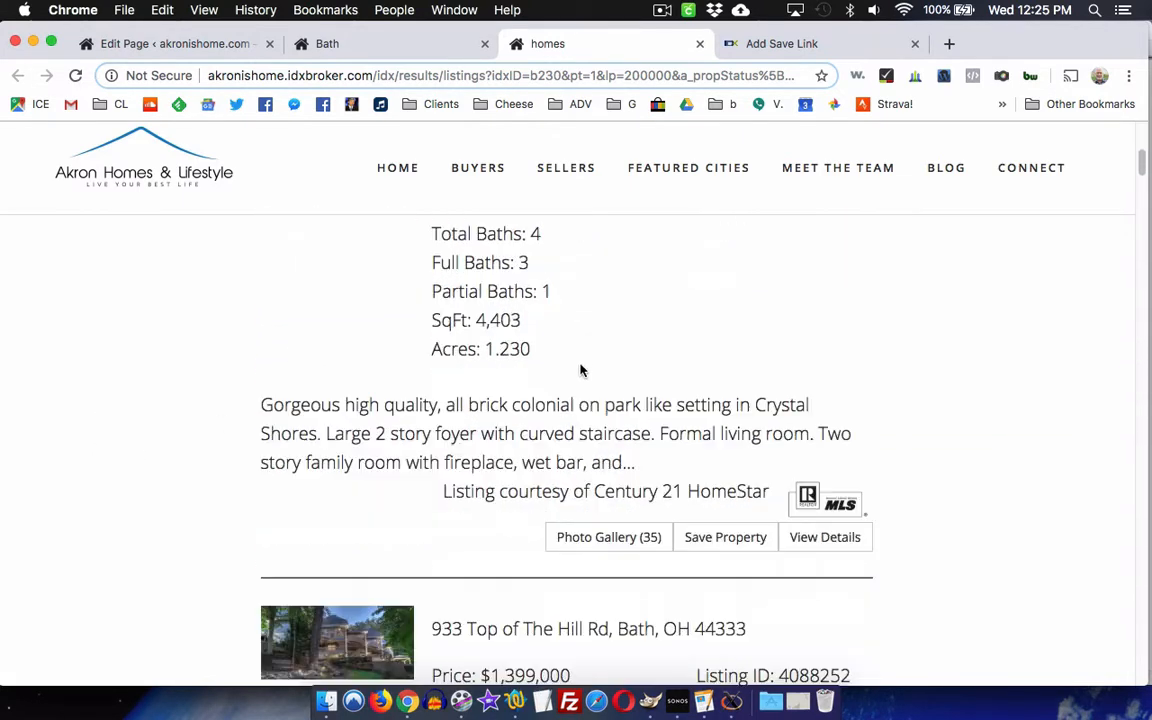
{"action": "scroll", "coordinate": [218, 438], "scroll_direction": "down", "scroll_amount": 4}
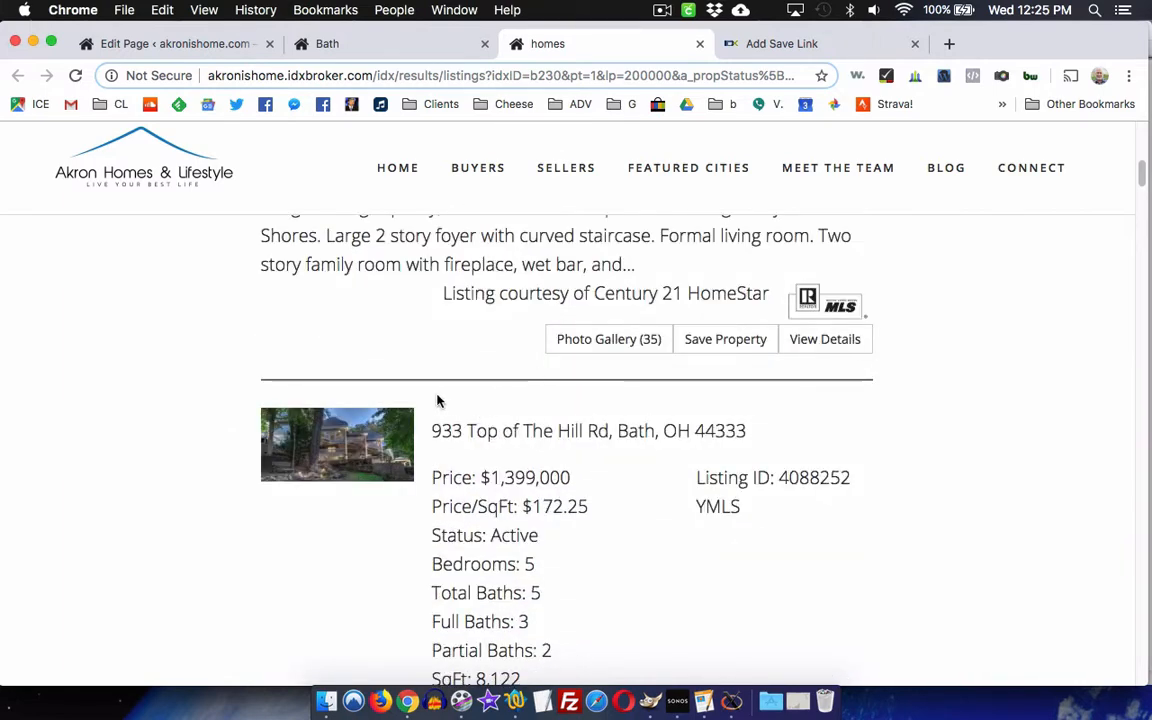
{"action": "scroll", "coordinate": [432, 400], "scroll_direction": "up", "scroll_amount": 6}
{"action": "scroll", "coordinate": [427, 401], "scroll_direction": "up", "scroll_amount": 6}
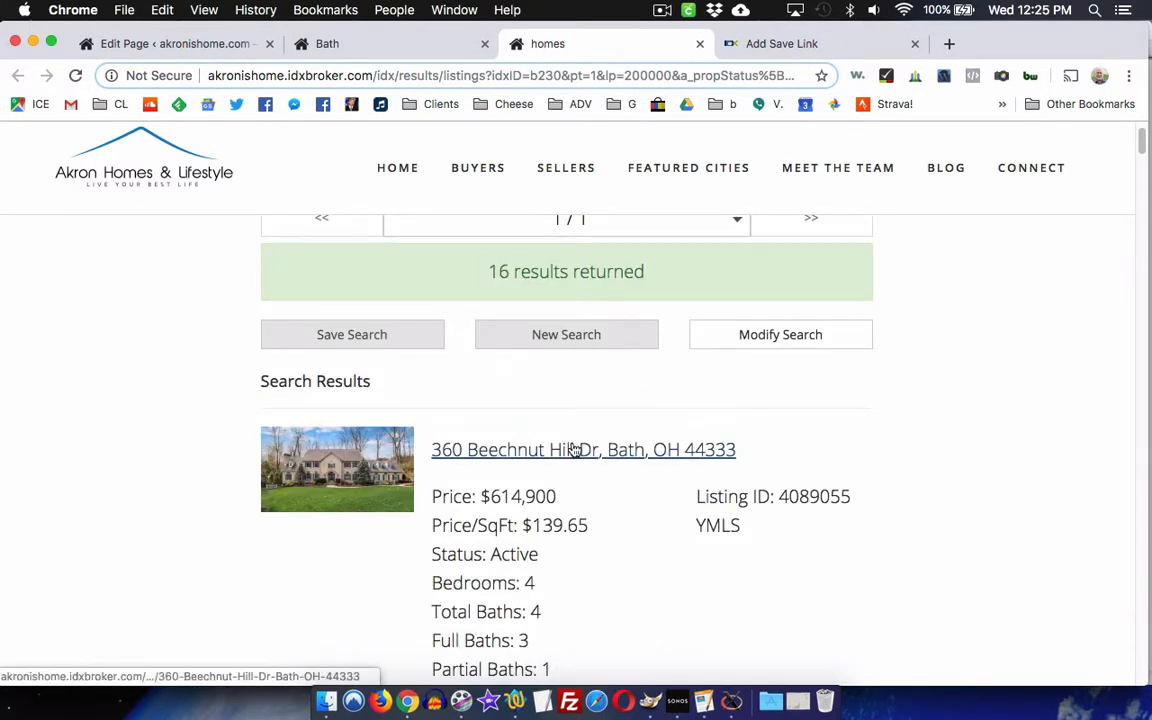
Open the first Bath listing's details in a new tab, examine its photos and features, and return to the results
{"action": "left_click", "coordinate": [575, 450], "text": "super"}
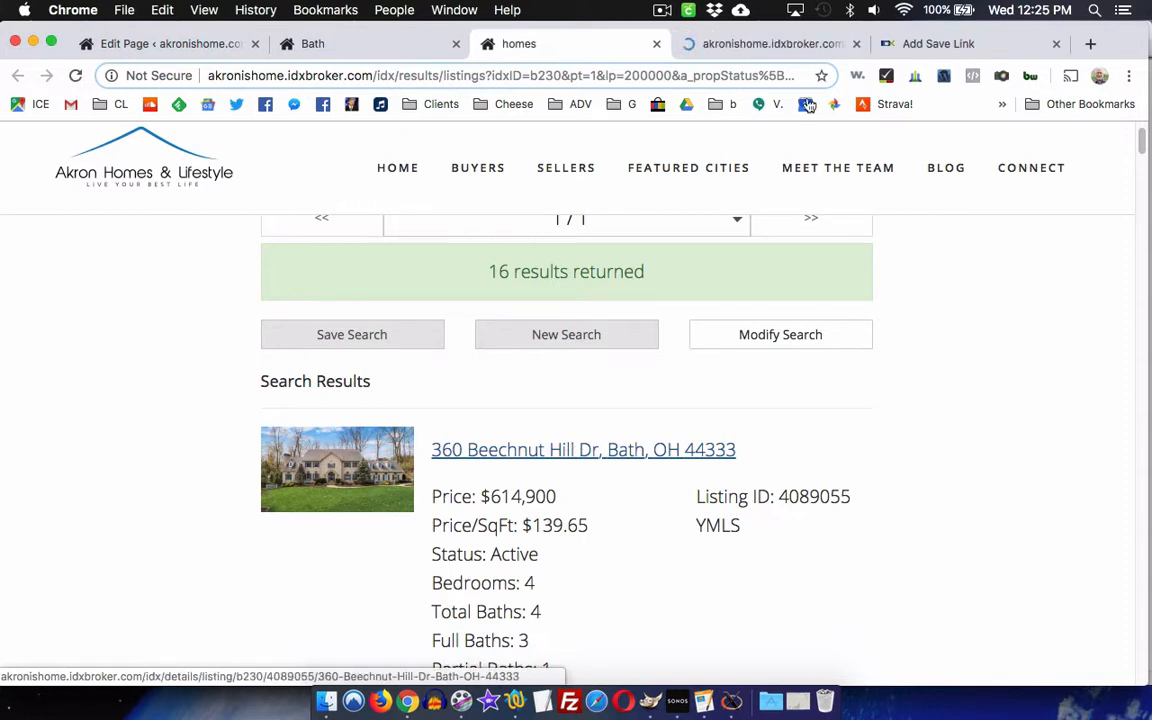
{"action": "left_click", "coordinate": [784, 48]}
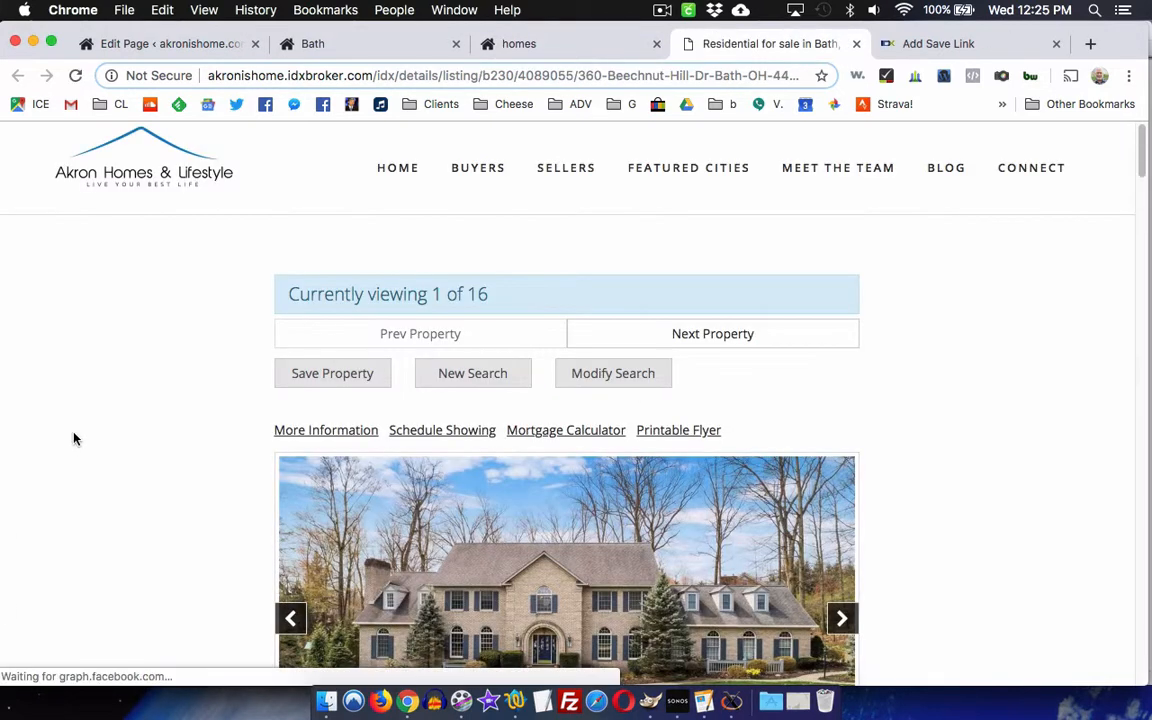
{"action": "scroll", "coordinate": [77, 437], "scroll_direction": "down", "scroll_amount": 2}
{"action": "scroll", "coordinate": [75, 437], "scroll_direction": "down", "scroll_amount": 10}
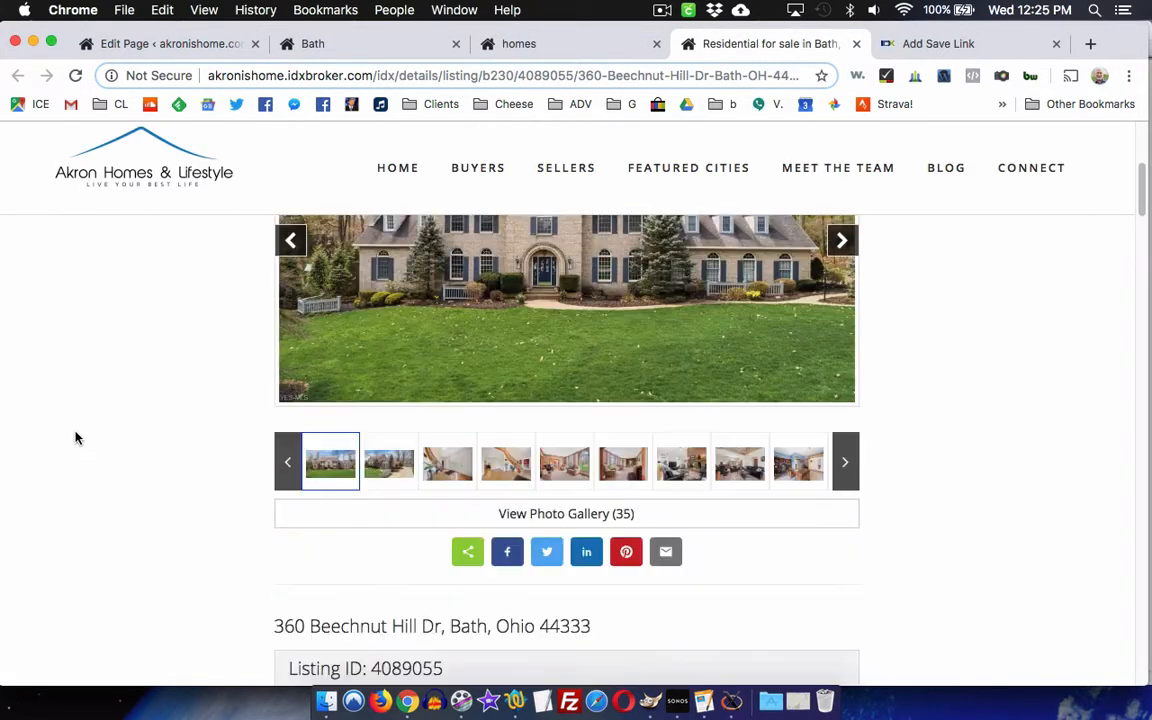
{"action": "scroll", "coordinate": [75, 437], "scroll_direction": "down", "scroll_amount": 10}
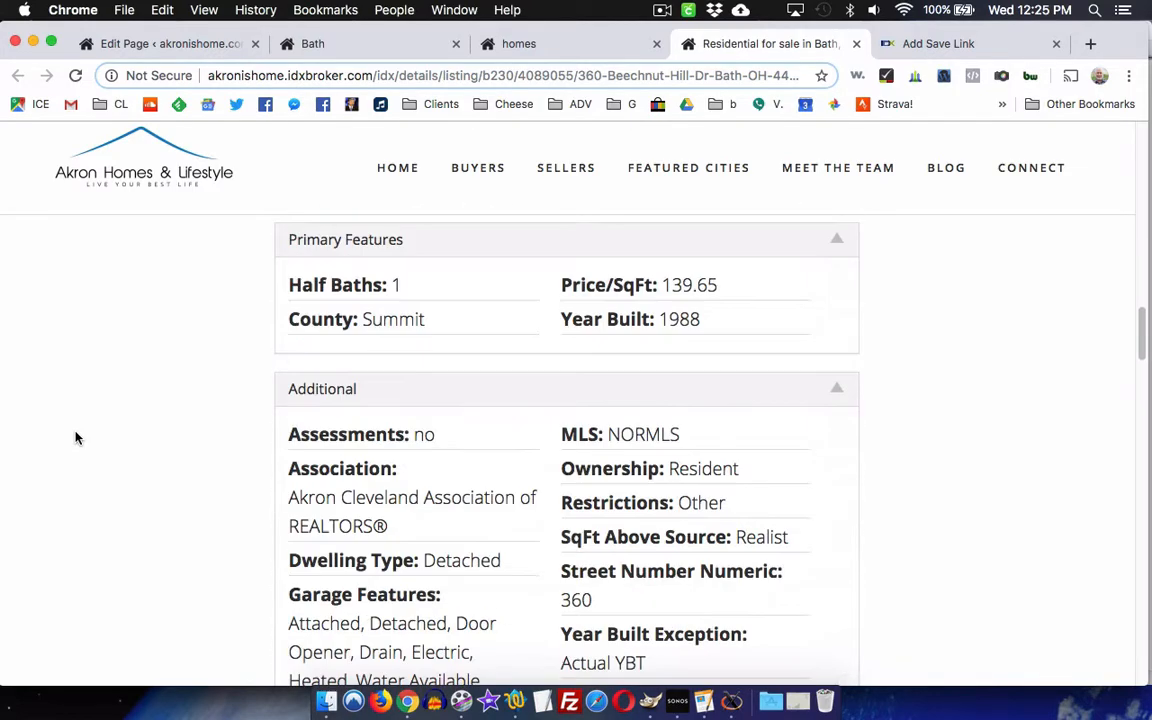
{"action": "scroll", "coordinate": [75, 437], "scroll_direction": "down", "scroll_amount": 10}
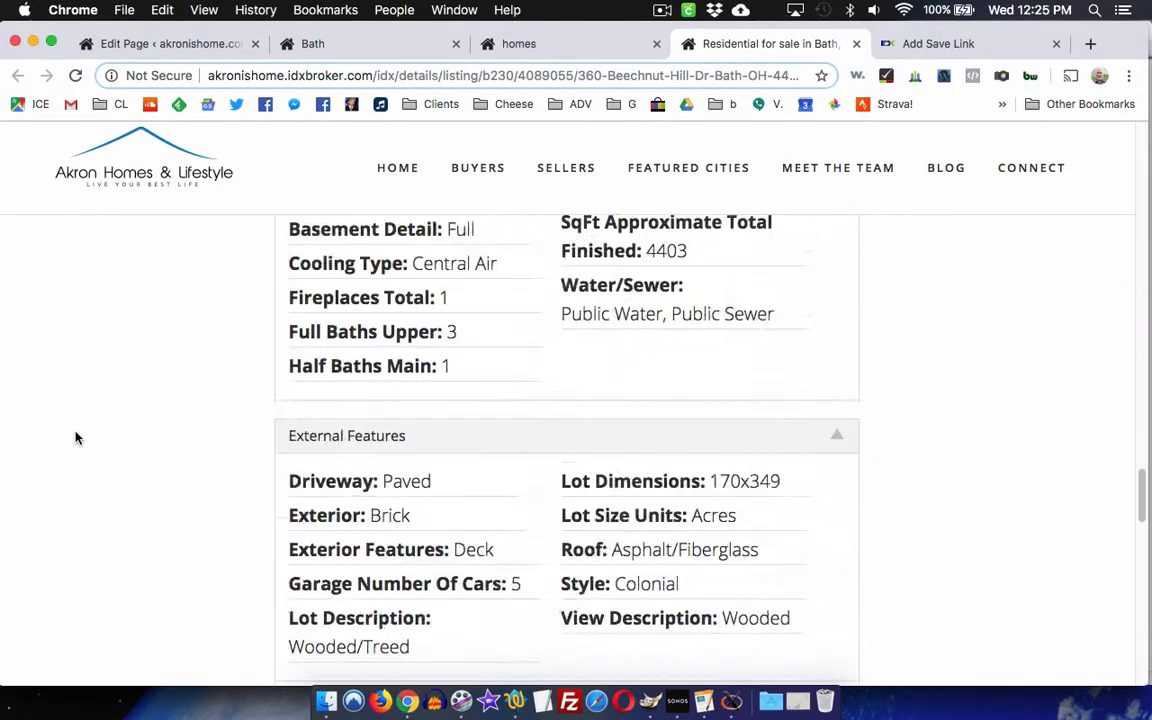
{"action": "scroll", "coordinate": [75, 437], "scroll_direction": "up", "scroll_amount": 4}
{"action": "scroll", "coordinate": [75, 437], "scroll_direction": "up", "scroll_amount": 20}
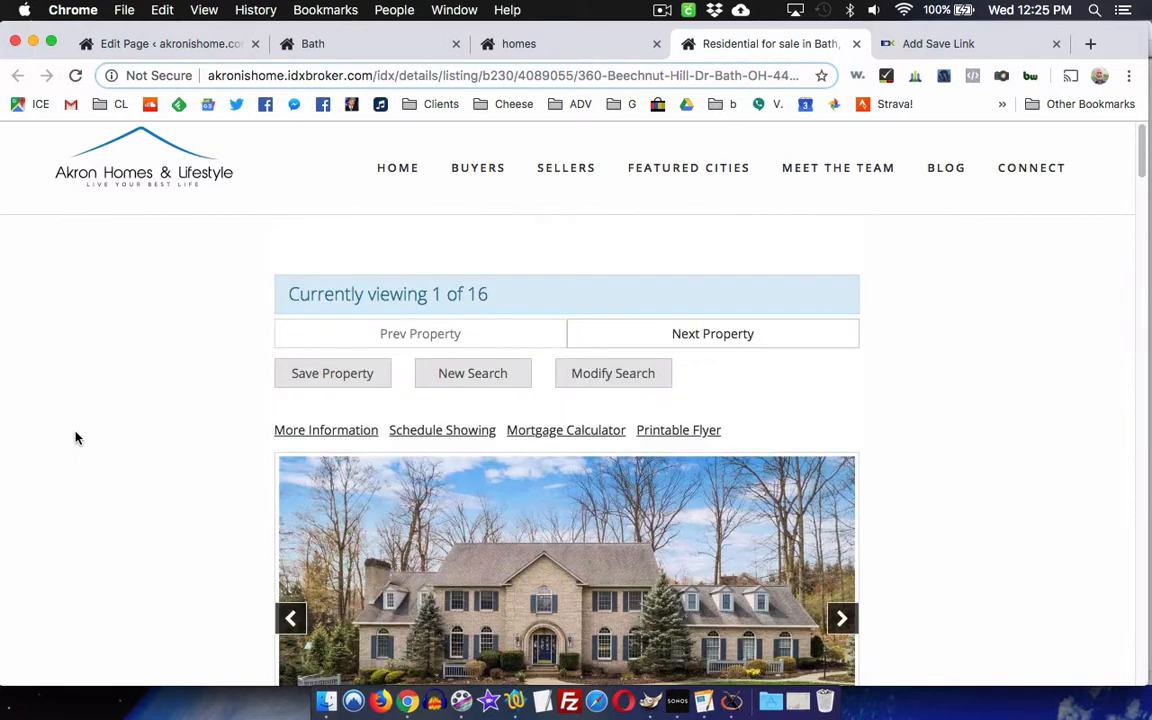
{"action": "left_click", "coordinate": [521, 45]}
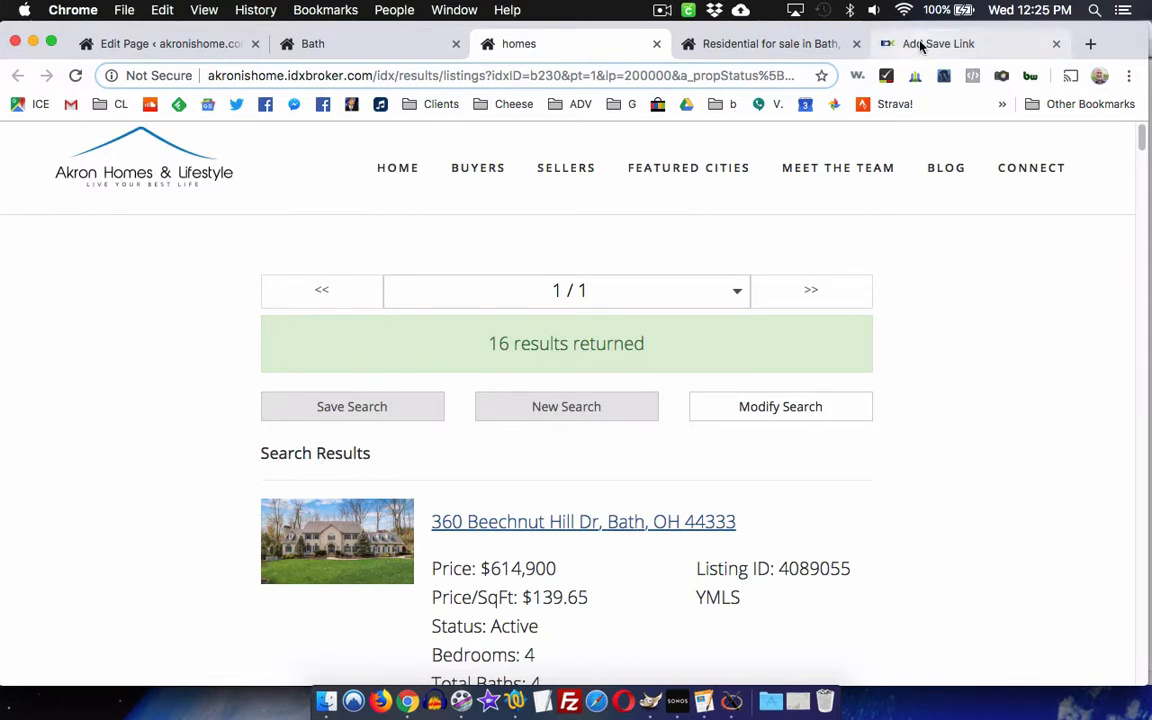
Return to the new saved link in IDX Broker and choose Map Search as its search page
{"action": "left_click", "coordinate": [905, 44]}
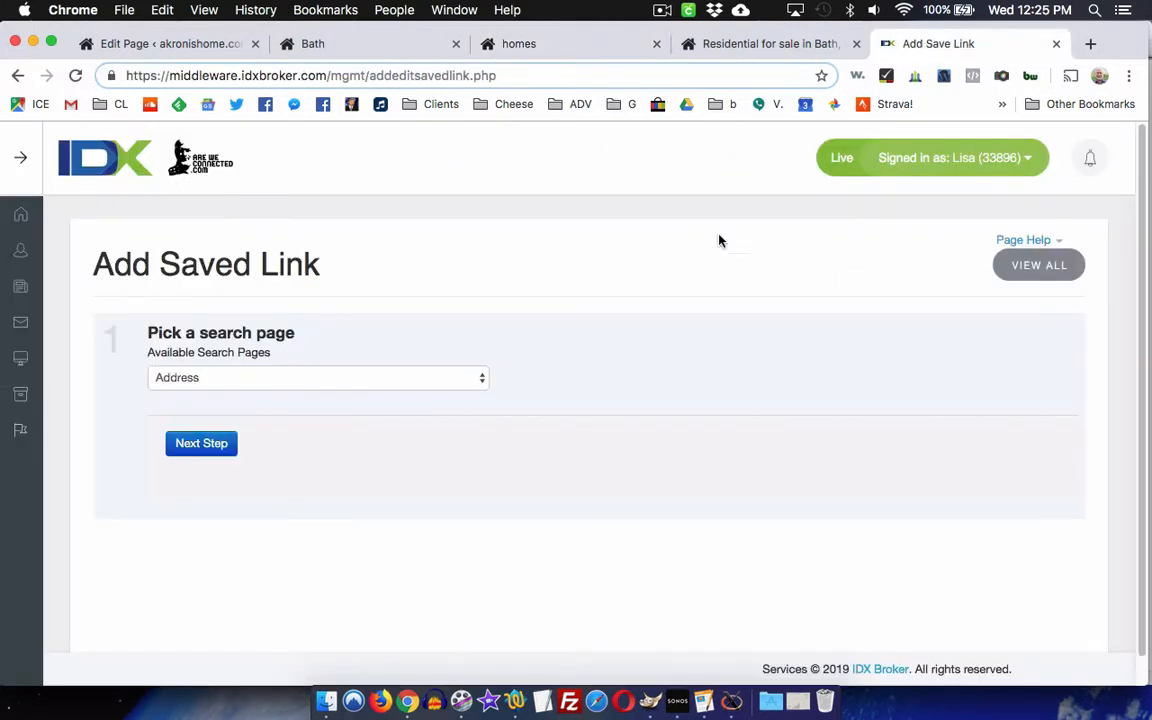
{"action": "left_click", "coordinate": [351, 380]}
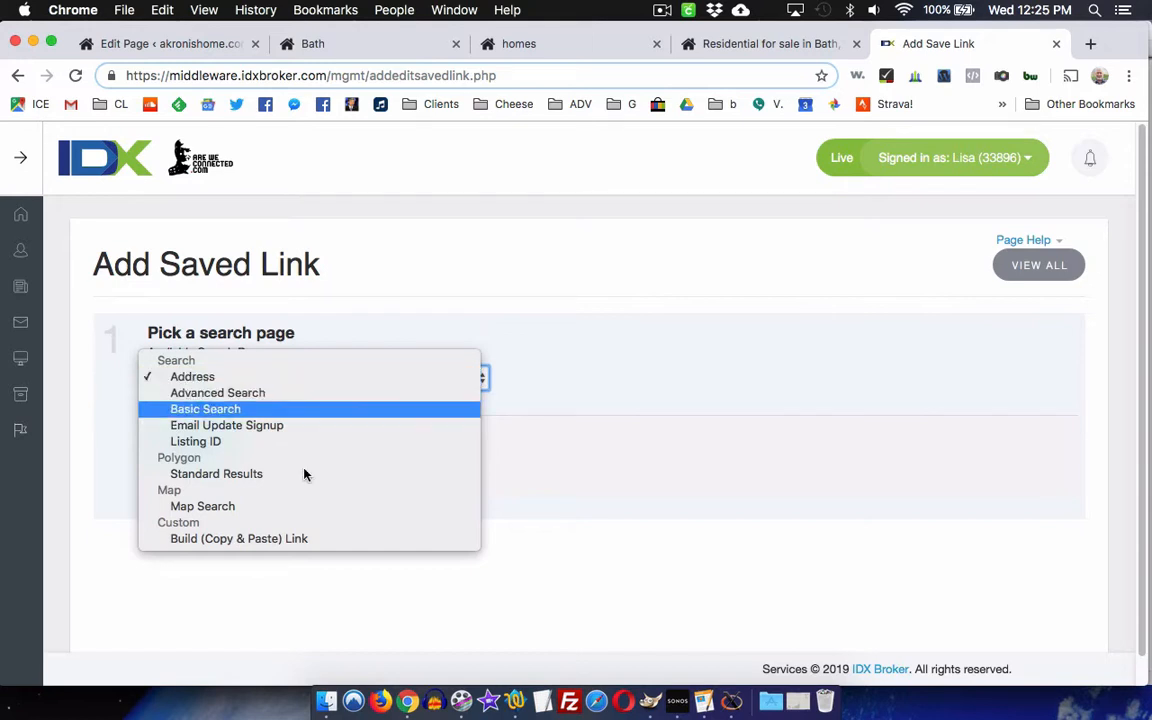
{"action": "left_click", "coordinate": [224, 510]}
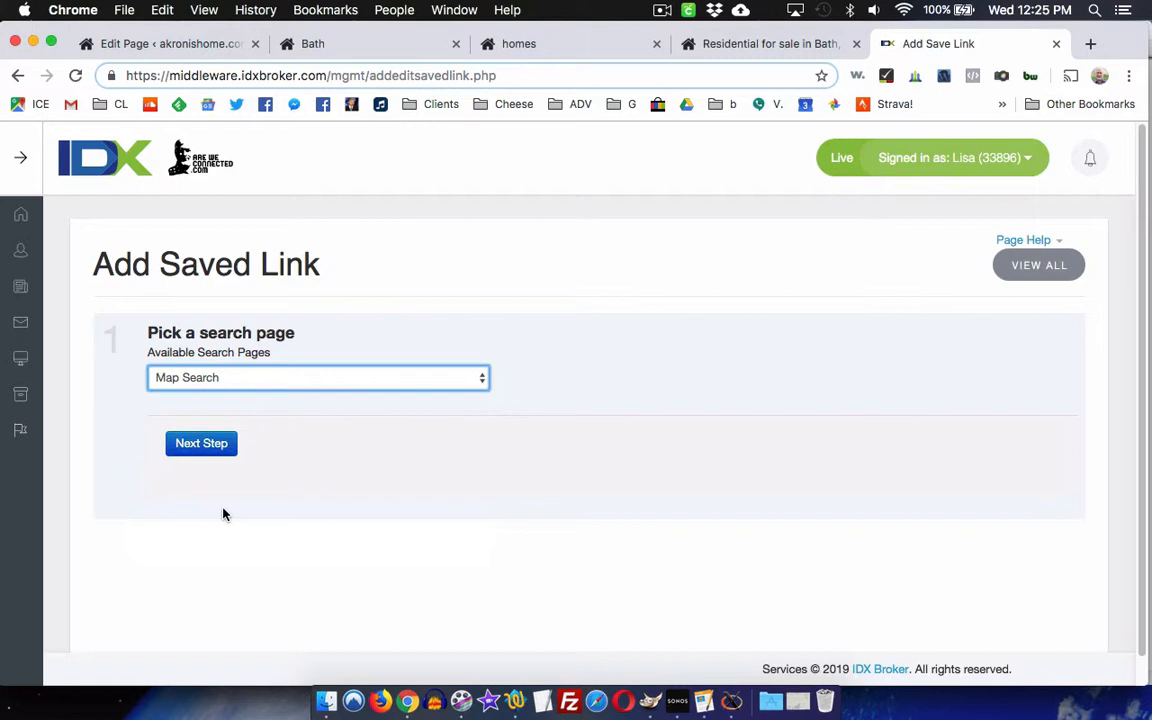
{"action": "left_click", "coordinate": [201, 445]}
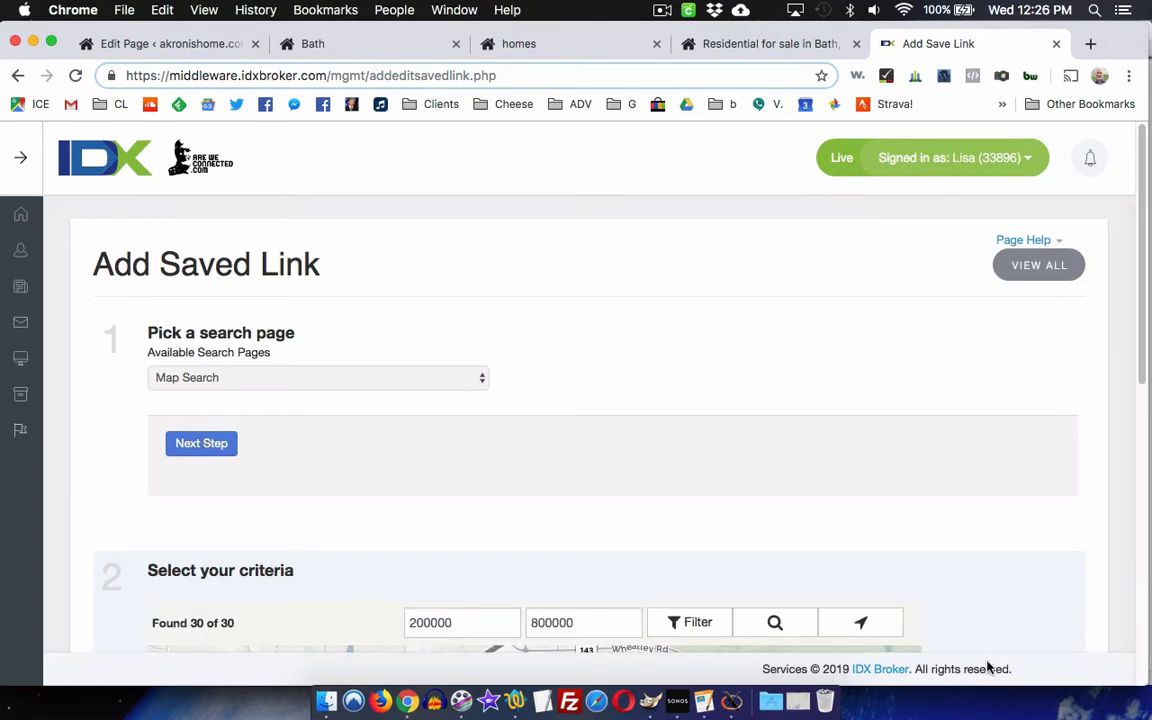
Filter the saved link's map search to Active status and the Residential property type
{"action": "scroll", "coordinate": [1075, 581], "scroll_direction": "down", "scroll_amount": 5}
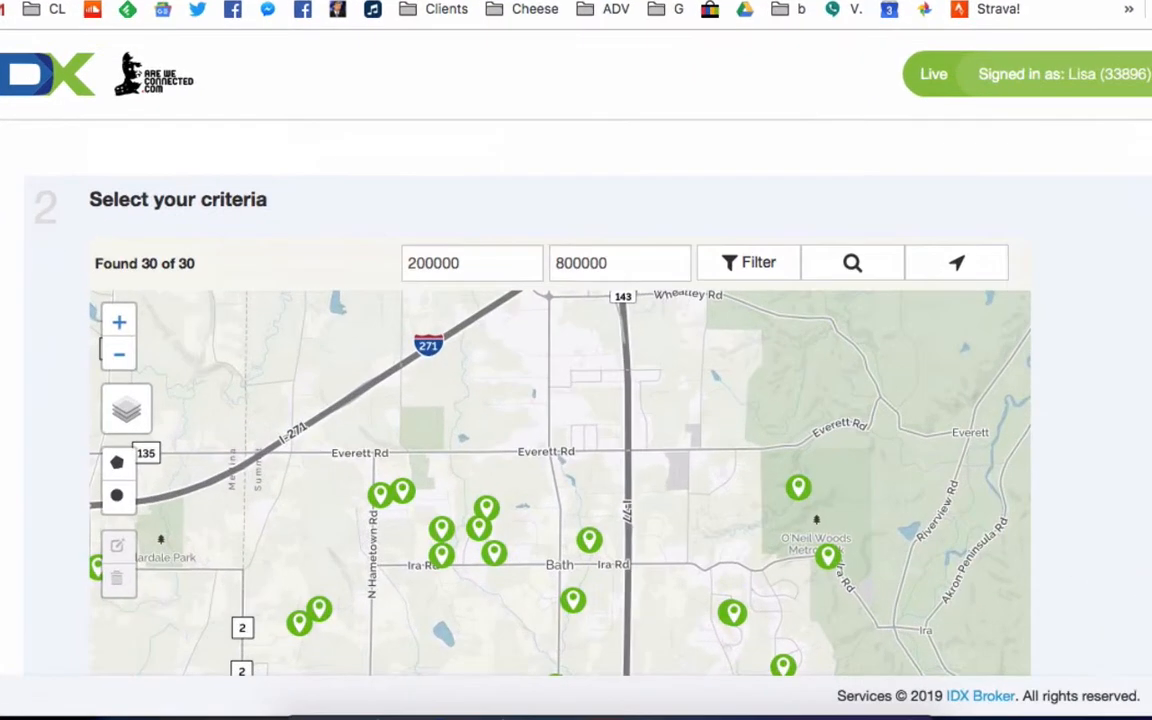
{"action": "scroll", "coordinate": [588, 420], "scroll_direction": "down", "scroll_amount": 1}
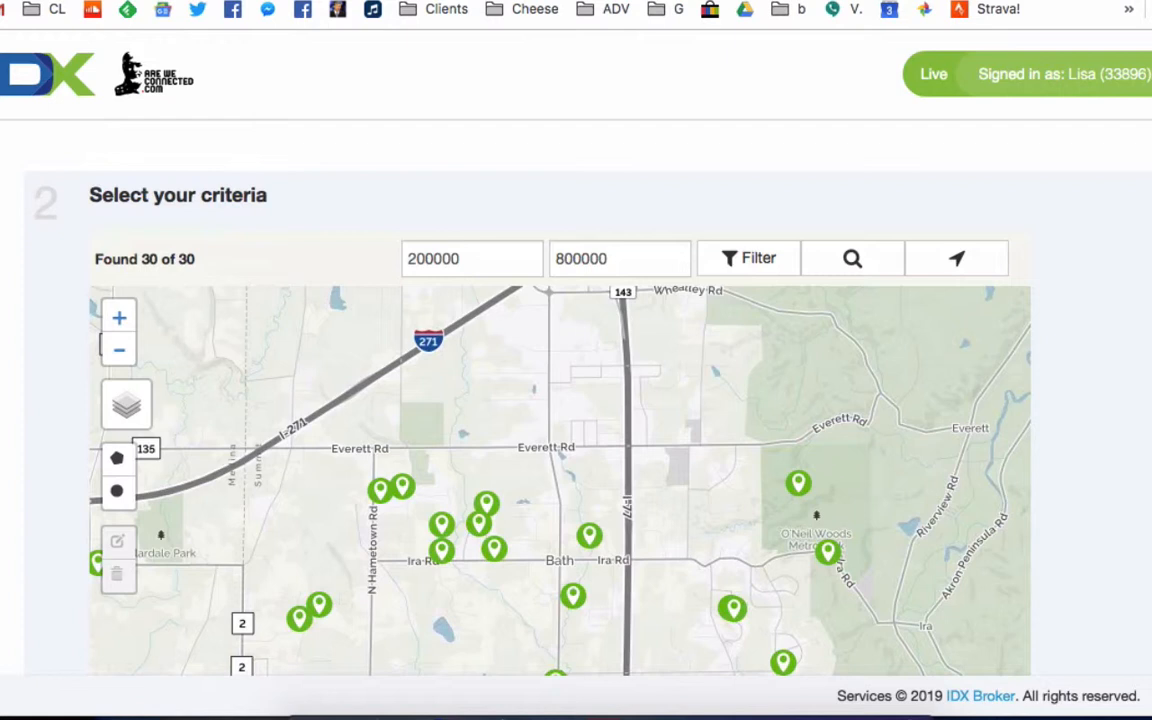
{"action": "left_click", "coordinate": [758, 262]}
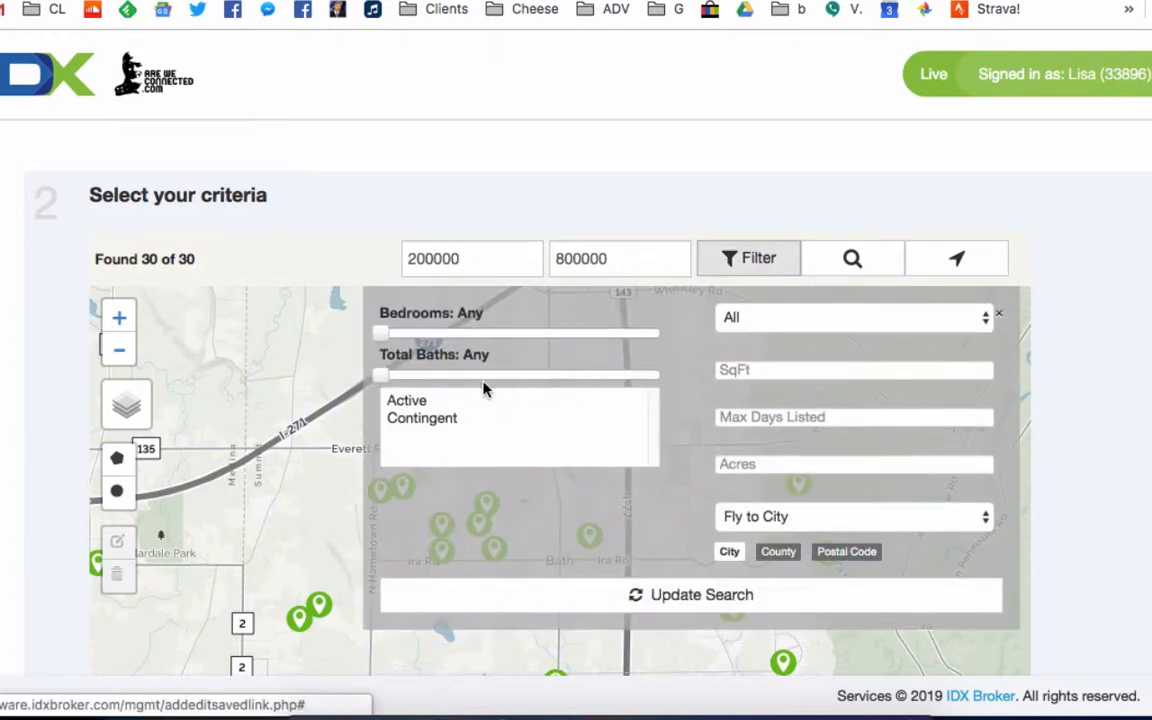
{"action": "left_click", "coordinate": [392, 401]}
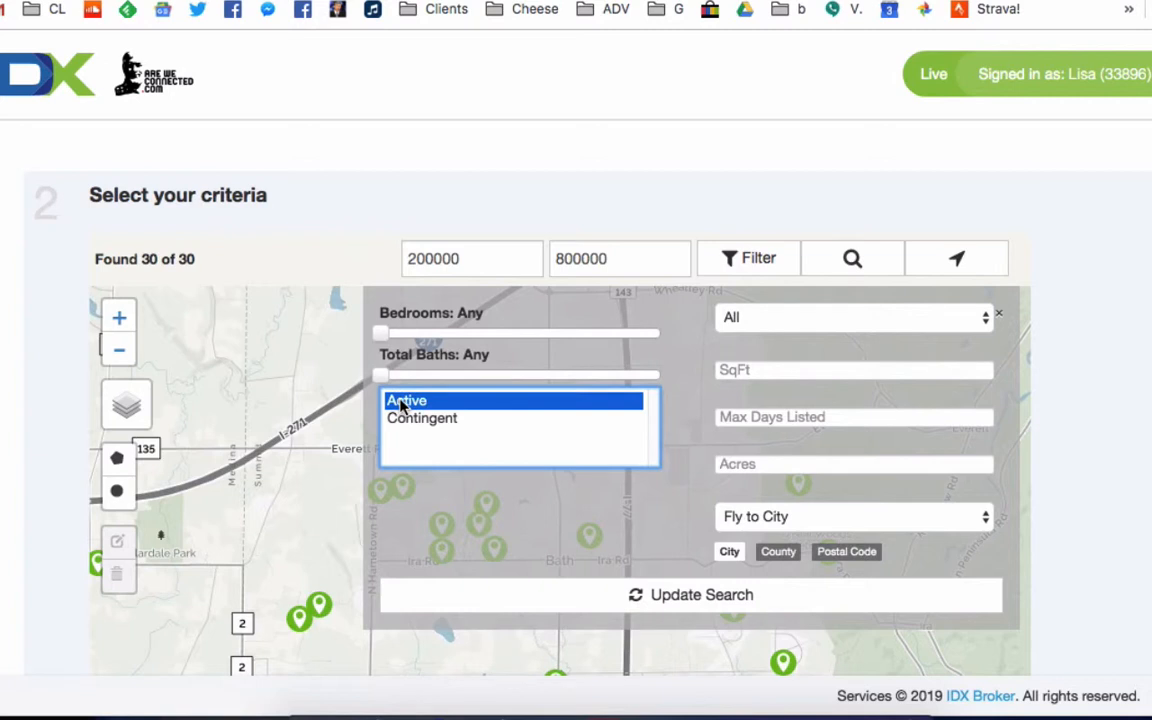
{"action": "left_click", "coordinate": [841, 318]}
{"action": "left_click", "coordinate": [829, 335]}
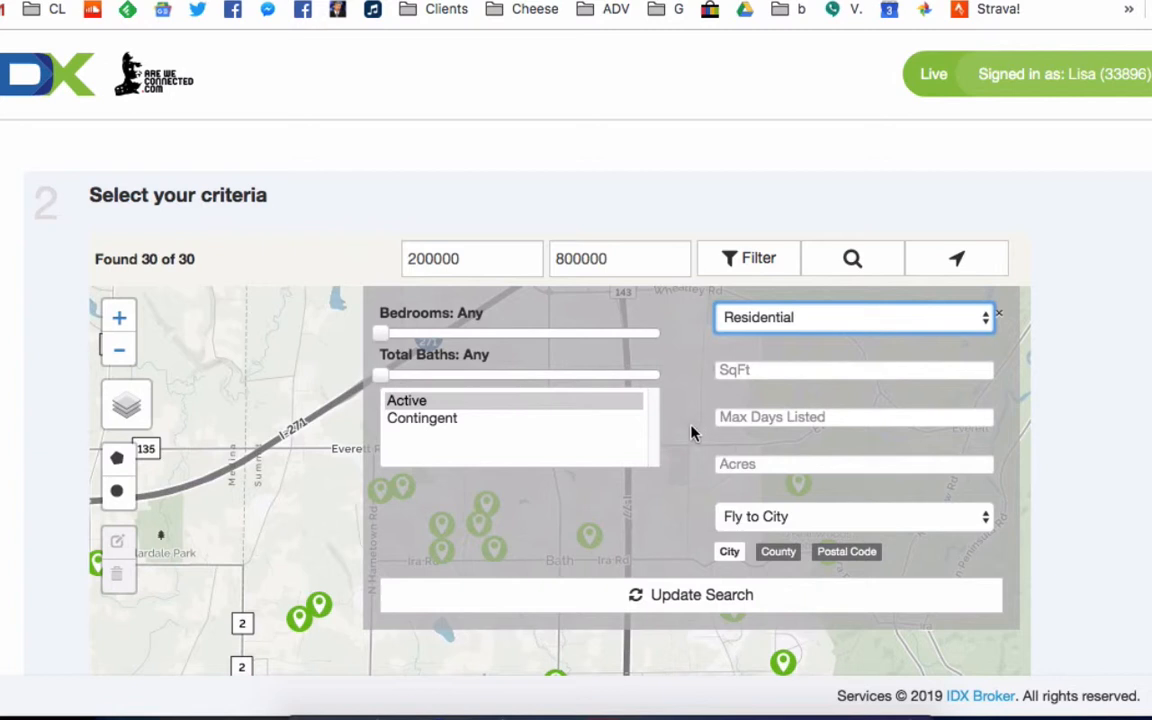
Set the map search filter's city to Bath and update the search
{"action": "scroll", "coordinate": [693, 432], "scroll_direction": "down", "scroll_amount": 1}
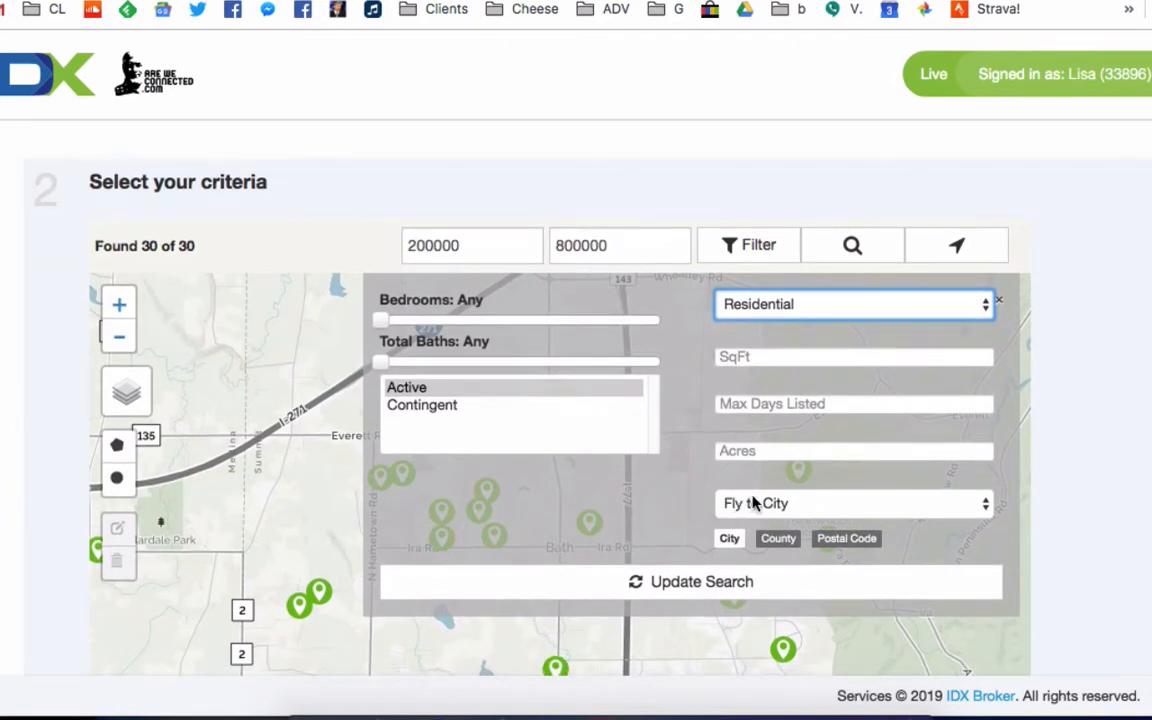
{"action": "left_click", "coordinate": [755, 503]}
{"action": "scroll", "coordinate": [860, 548], "scroll_direction": "down", "scroll_amount": 5}
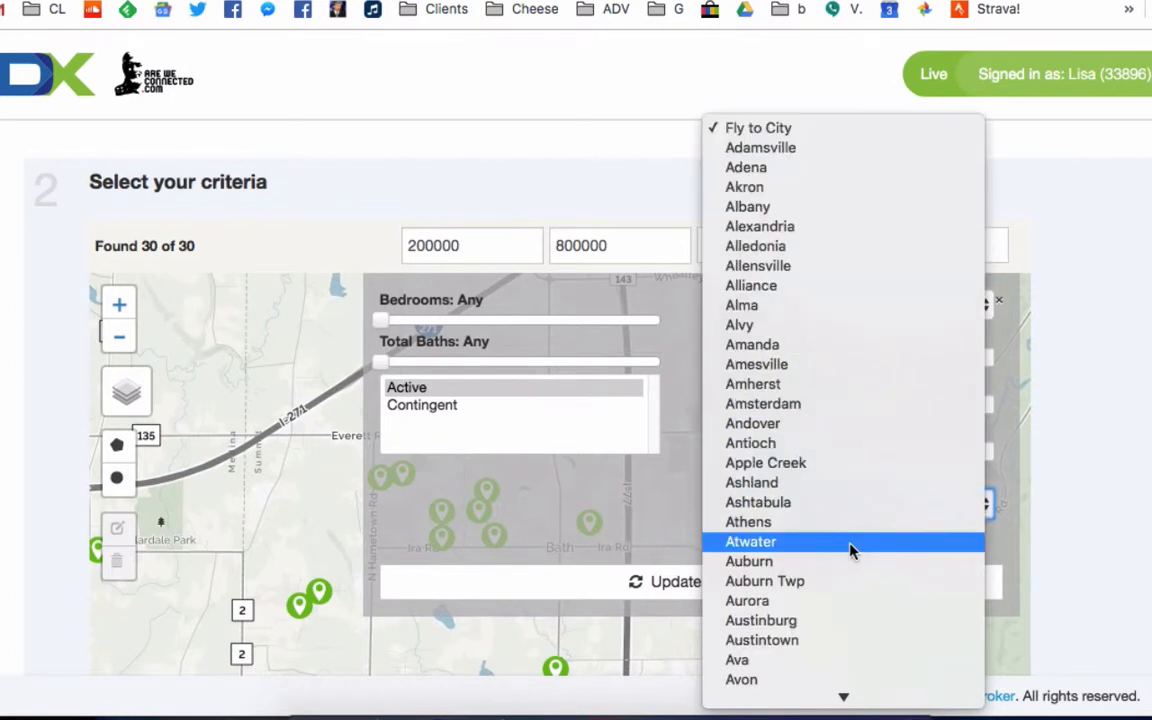
{"action": "scroll", "coordinate": [850, 550], "scroll_direction": "down", "scroll_amount": 10}
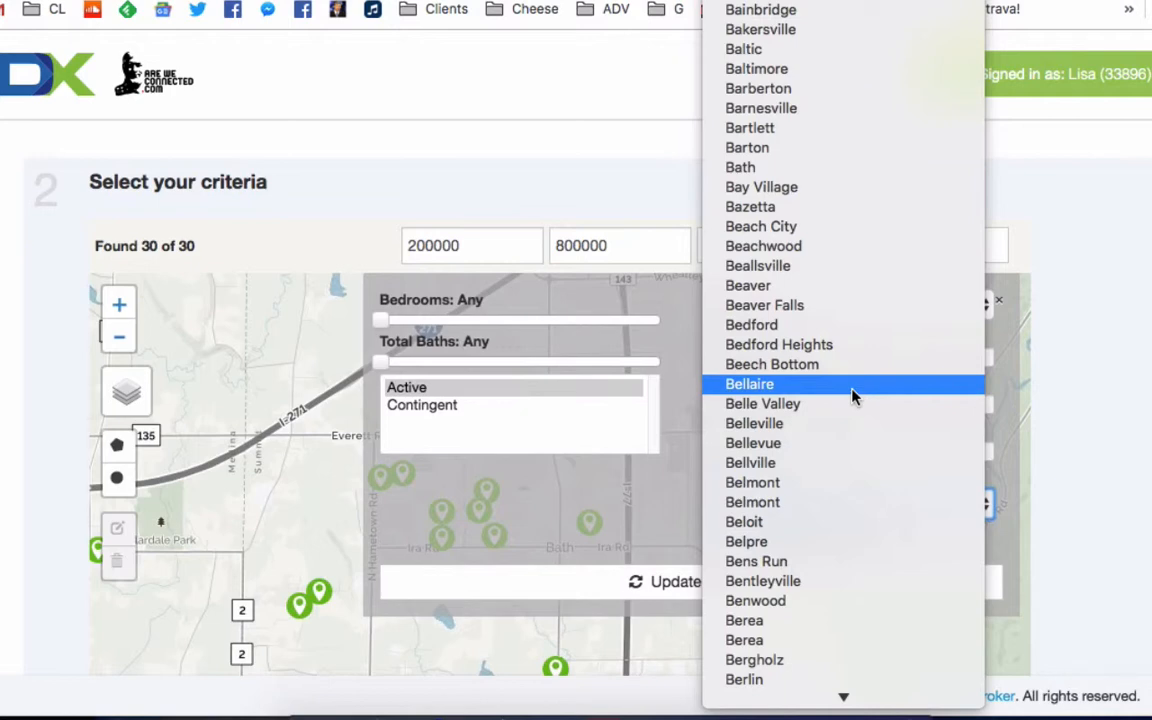
{"action": "left_click", "coordinate": [772, 168]}
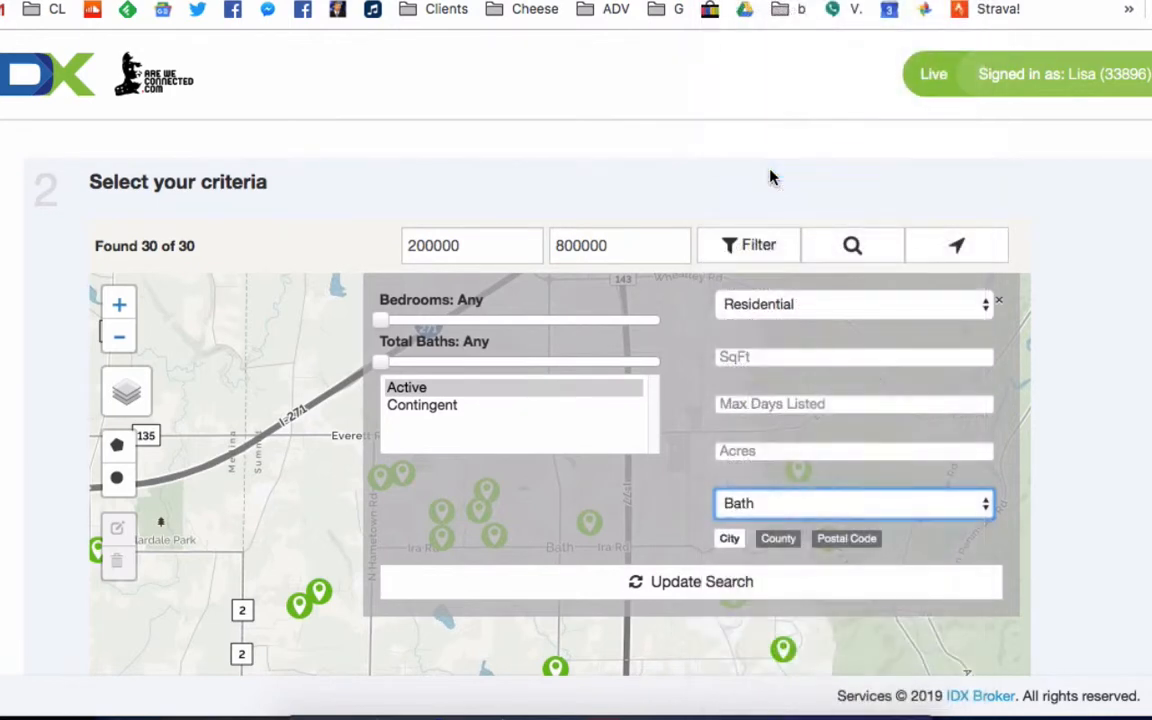
{"action": "left_click", "coordinate": [664, 585]}
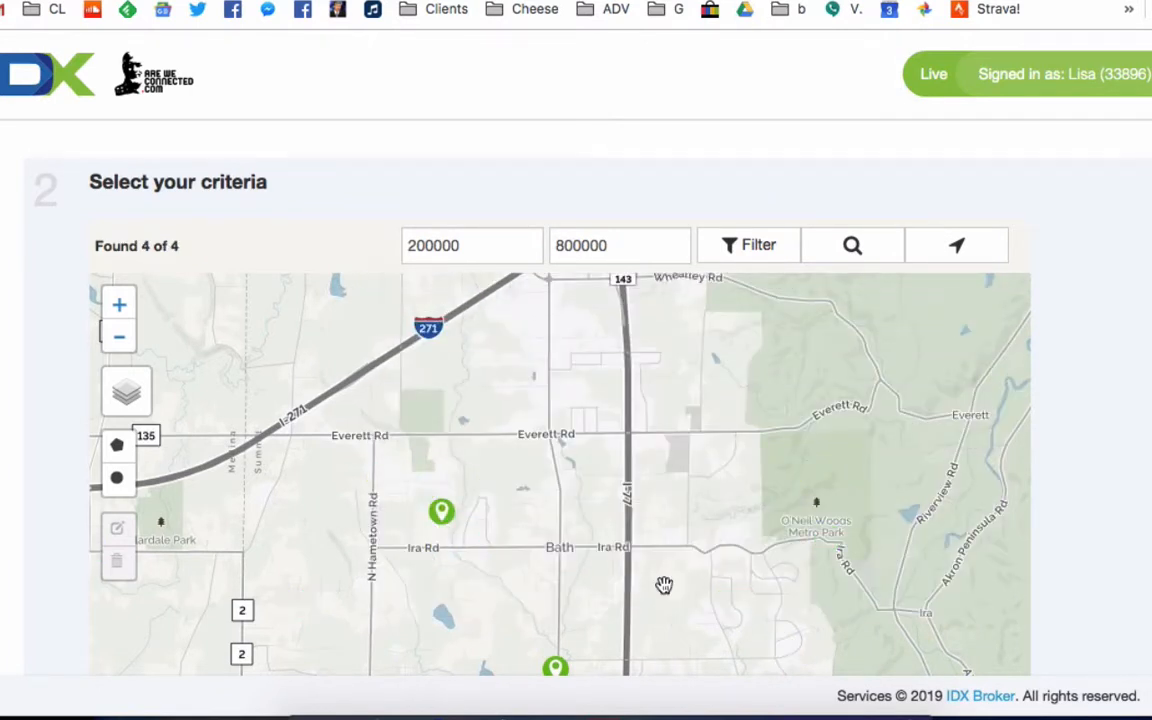
Clear the maximum price from the map search criteria and update the search
{"action": "left_click", "coordinate": [669, 250]}
{"action": "key", "text": "super+a"}
{"action": "key", "text": "BackSpace"}
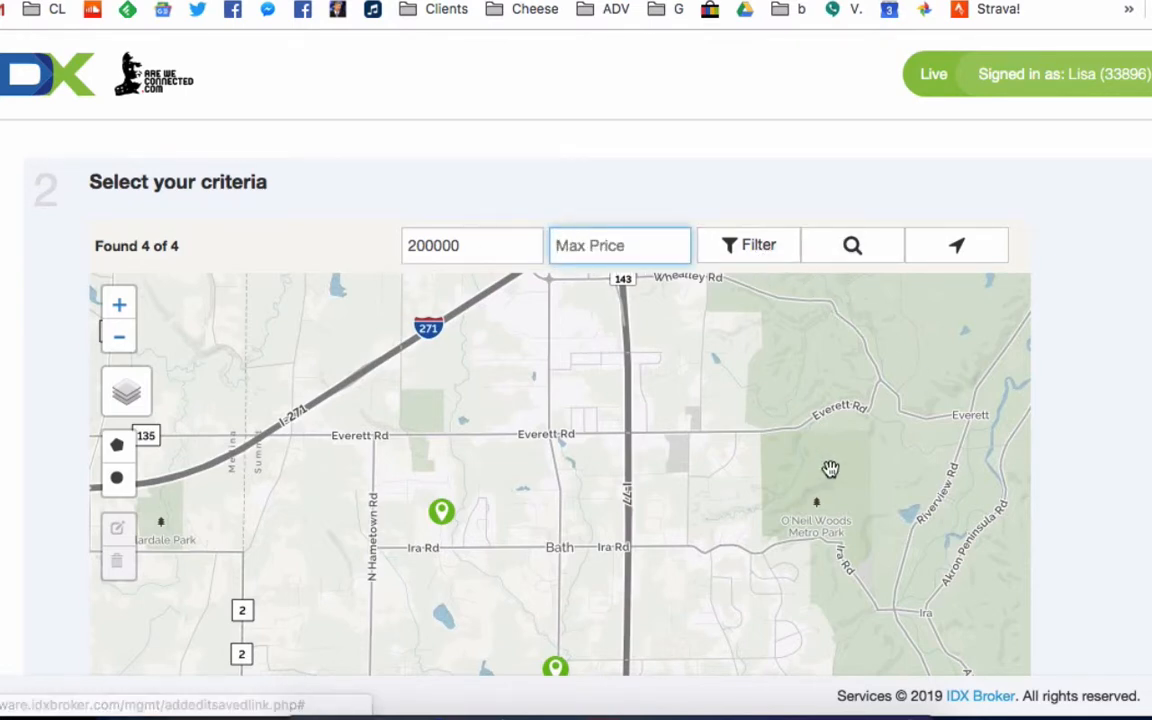
{"action": "scroll", "coordinate": [830, 469], "scroll_direction": "down", "scroll_amount": 2}
{"action": "scroll", "coordinate": [779, 445], "scroll_direction": "up", "scroll_amount": 4}
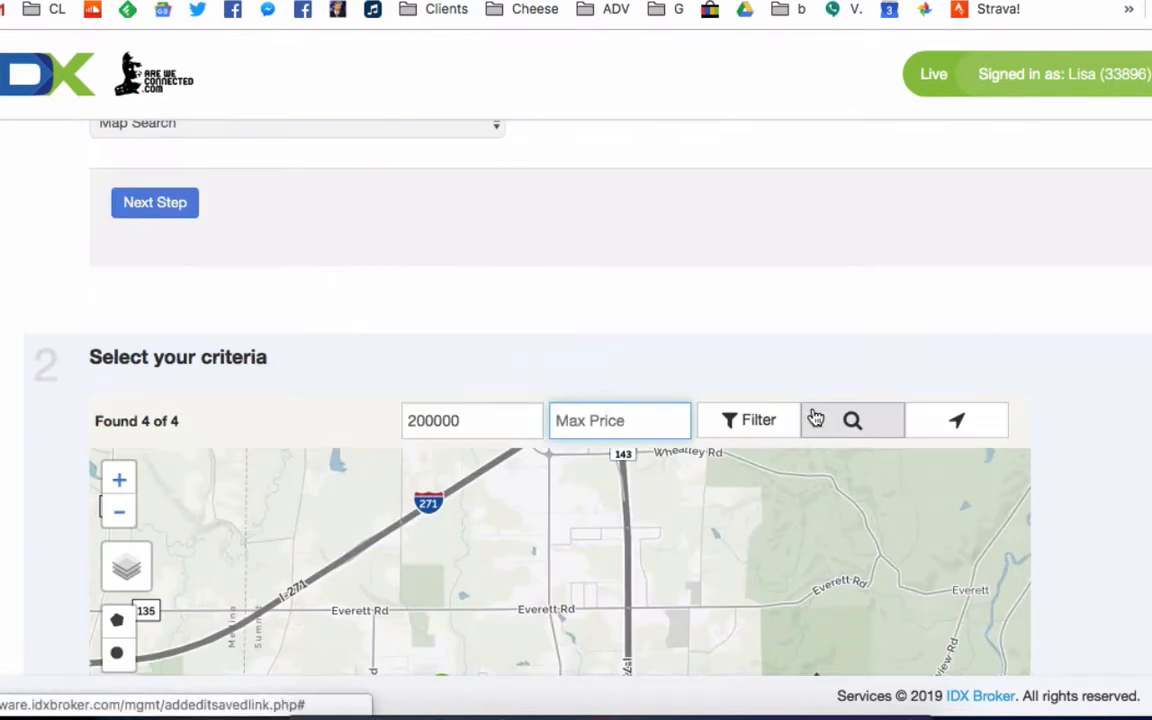
{"action": "scroll", "coordinate": [816, 419], "scroll_direction": "down", "scroll_amount": 2}
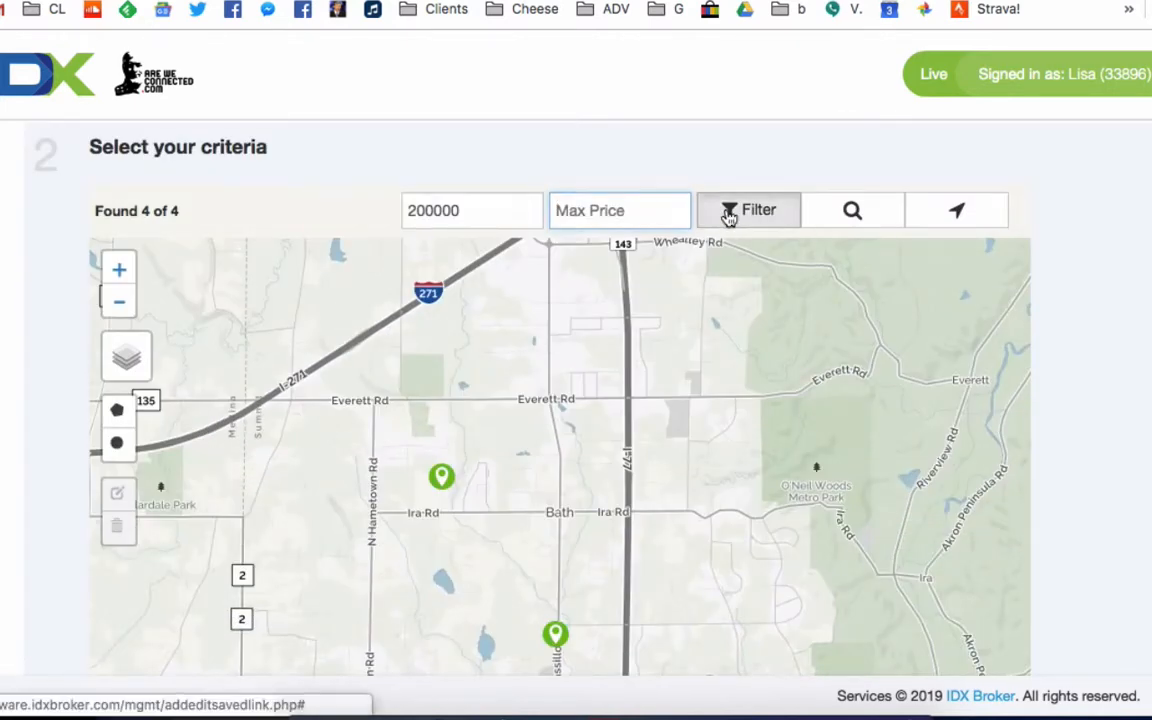
{"action": "left_click", "coordinate": [729, 214]}
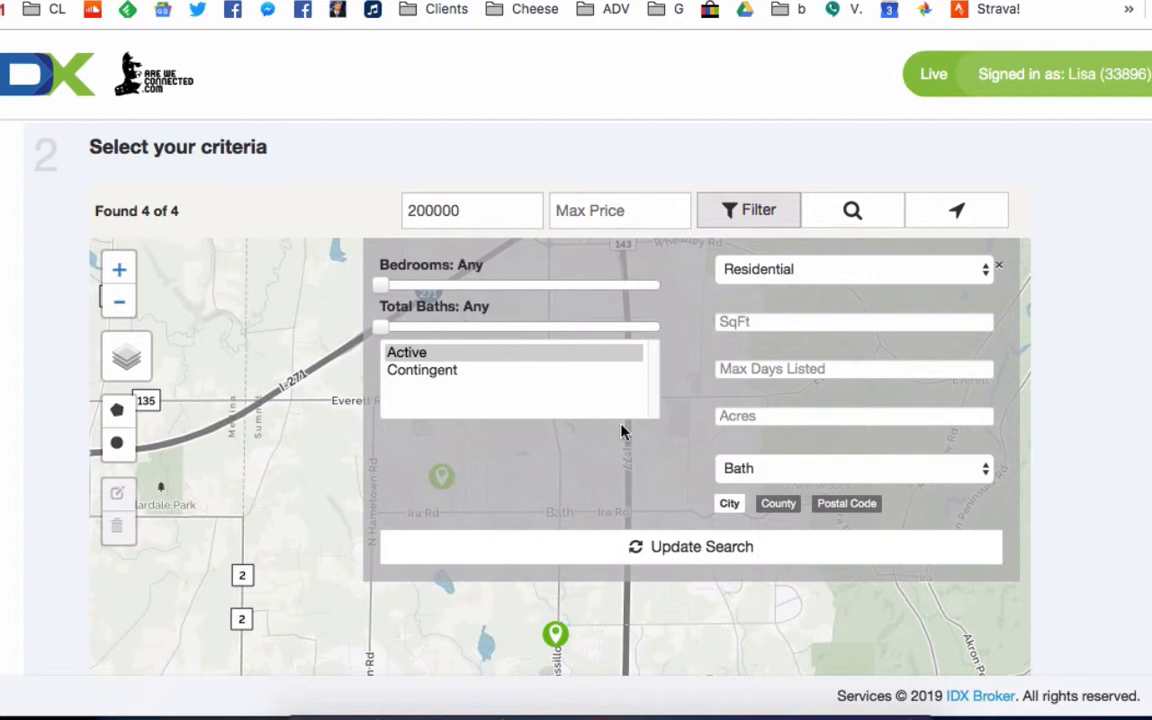
{"action": "scroll", "coordinate": [700, 465], "scroll_direction": "down", "scroll_amount": 1}
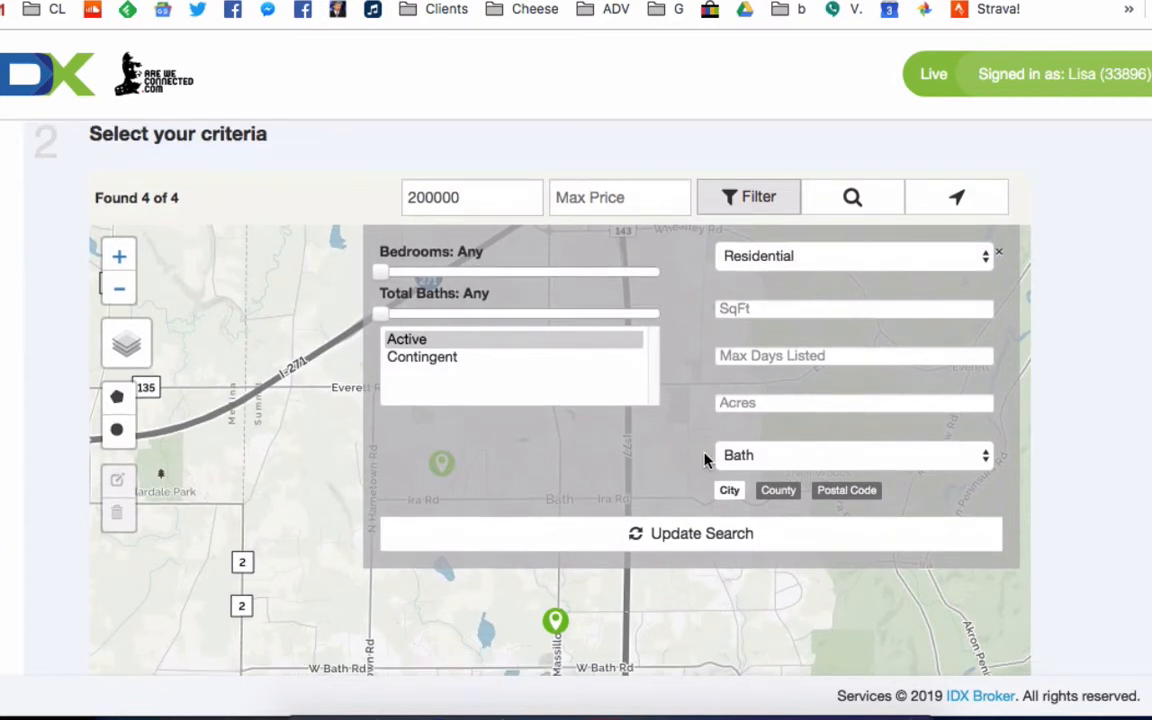
{"action": "left_click", "coordinate": [662, 532]}
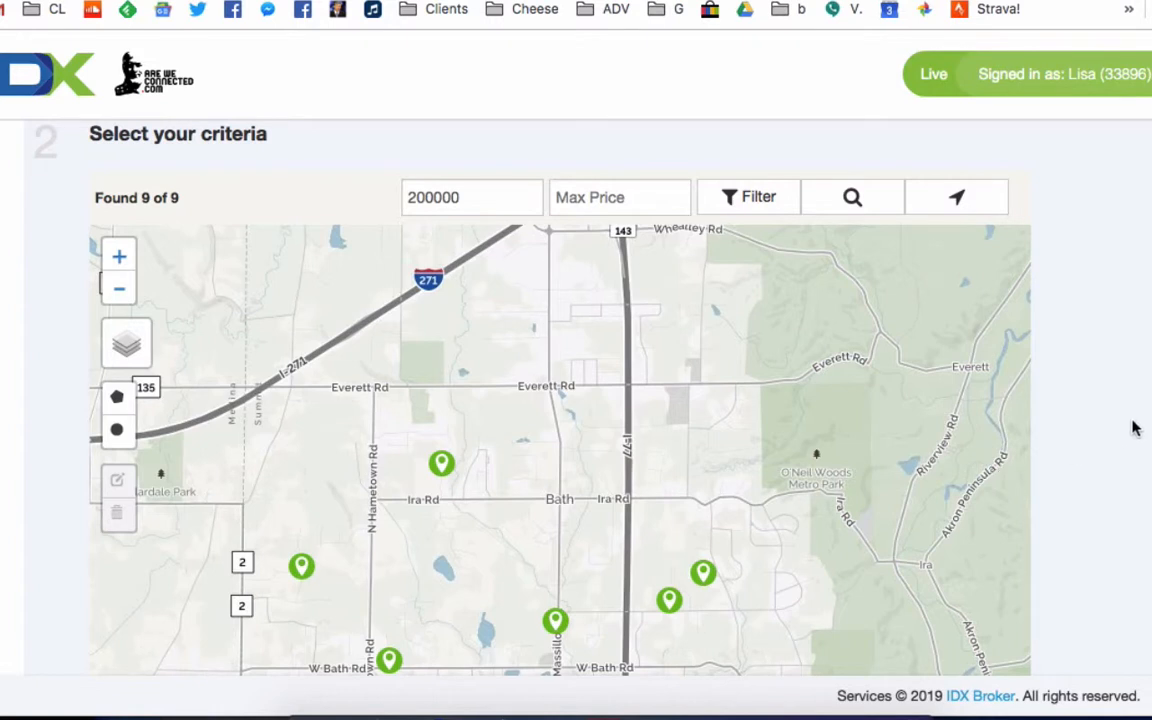
Accept the map search criteria and continue to the saved link's page details
{"action": "scroll", "coordinate": [1120, 428], "scroll_direction": "down", "scroll_amount": 1}
{"action": "scroll", "coordinate": [1118, 428], "scroll_direction": "down", "scroll_amount": 1}
{"action": "scroll", "coordinate": [1118, 428], "scroll_direction": "down", "scroll_amount": 1}
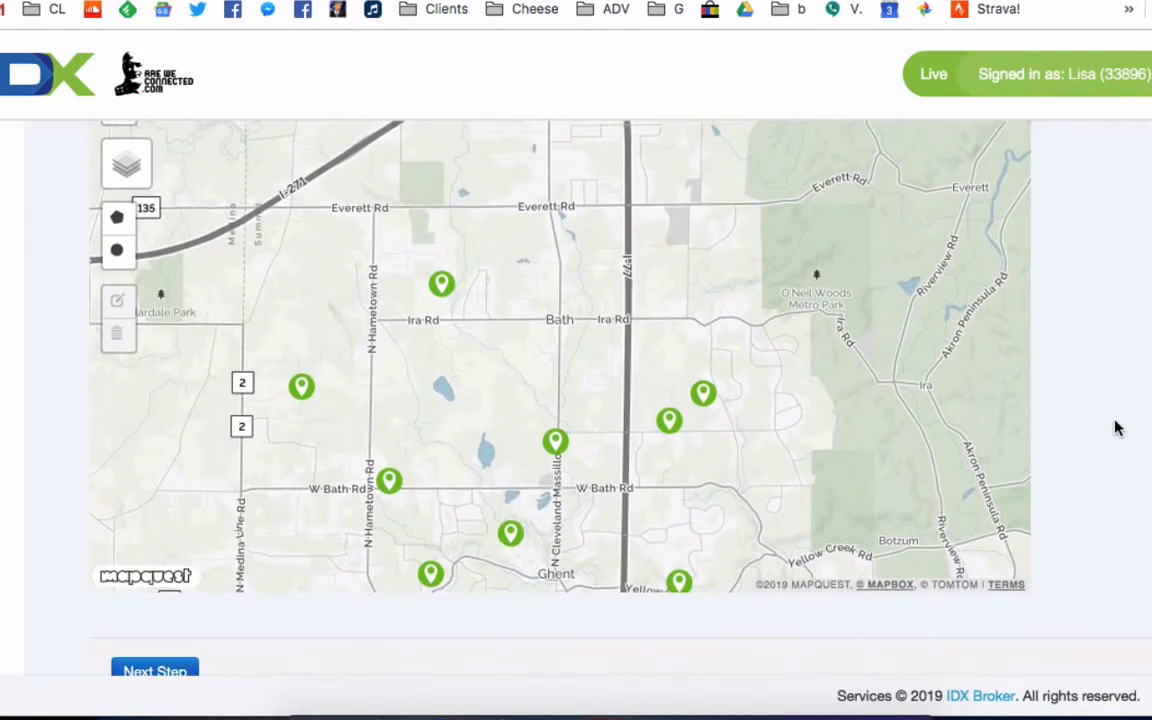
{"action": "scroll", "coordinate": [1072, 424], "scroll_direction": "down", "scroll_amount": 2}
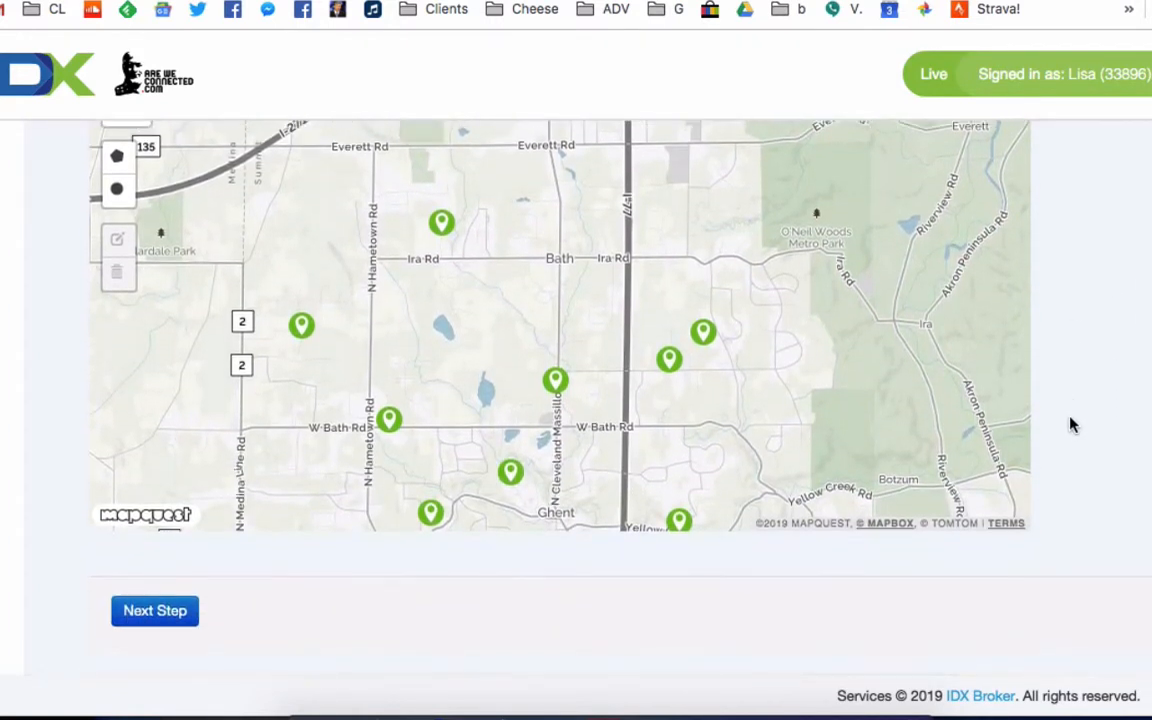
{"action": "left_click", "coordinate": [145, 625]}
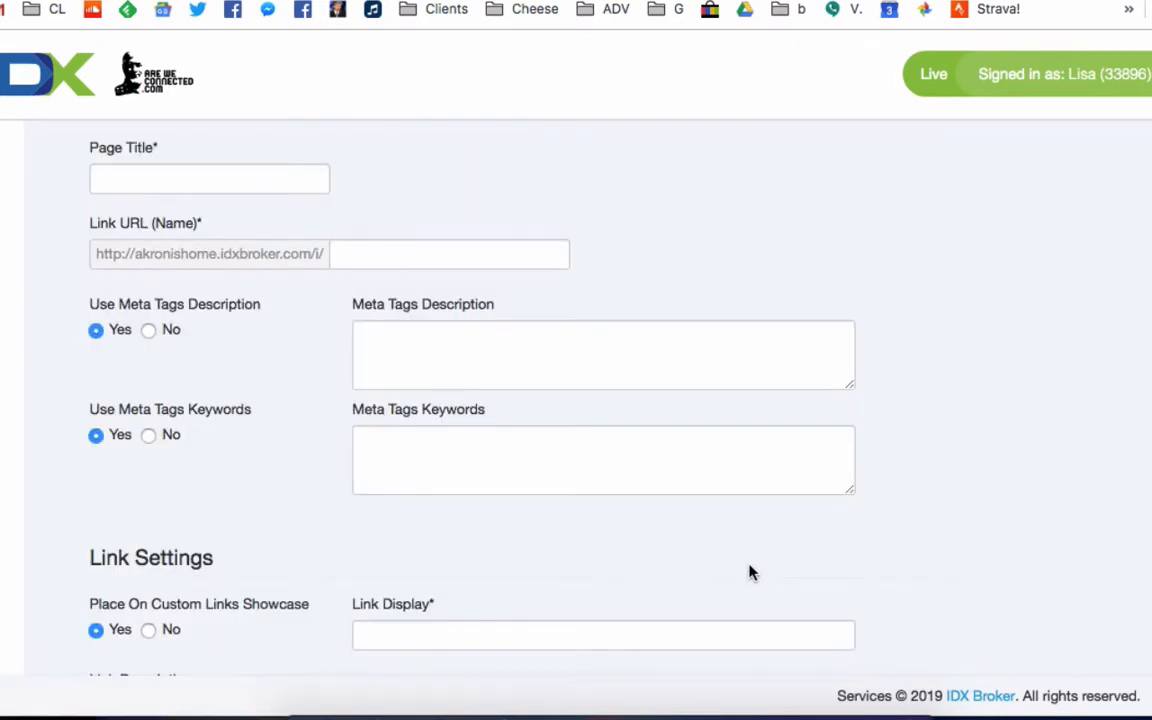
Set the saved link's page title to "Bath Example Saved Search"
{"action": "left_click", "coordinate": [113, 170]}
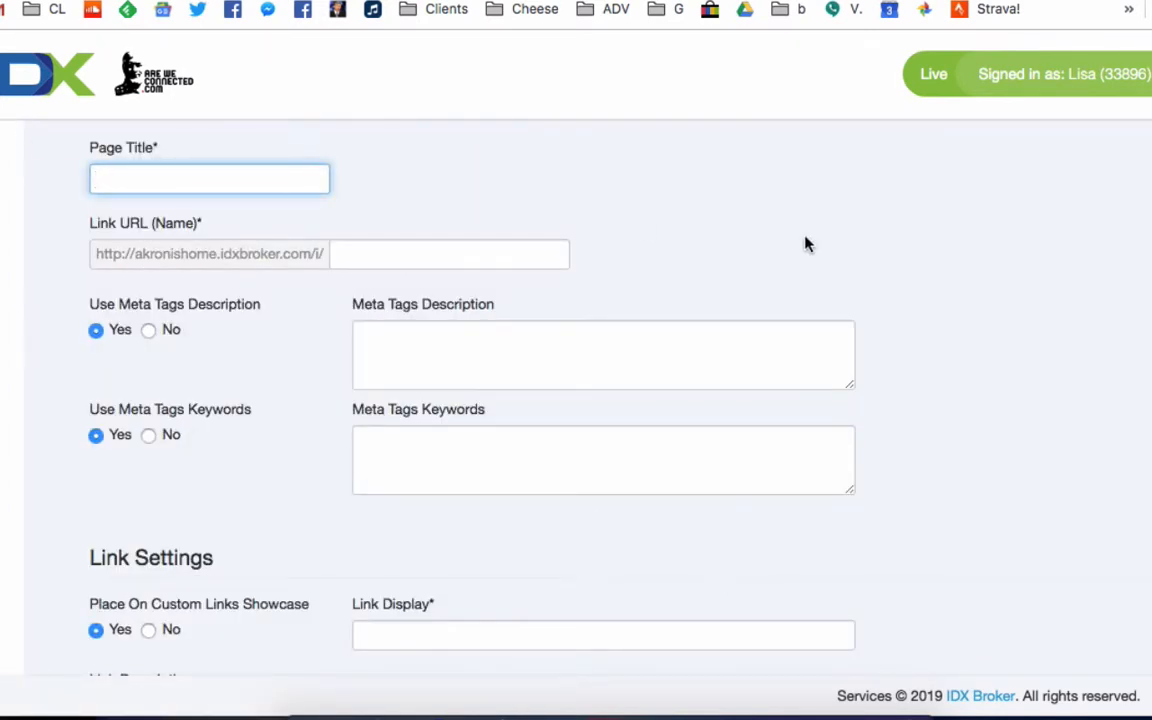
{"action": "type", "text": "Bath Exa"}
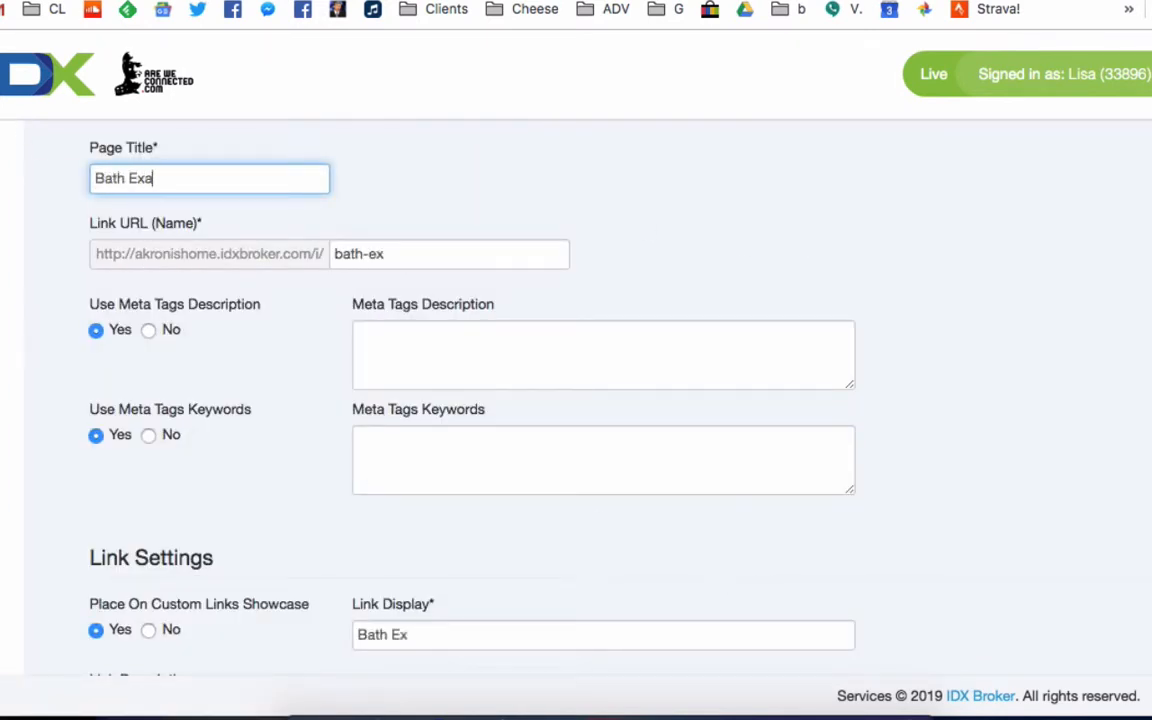
{"action": "type", "text": "mple S"}
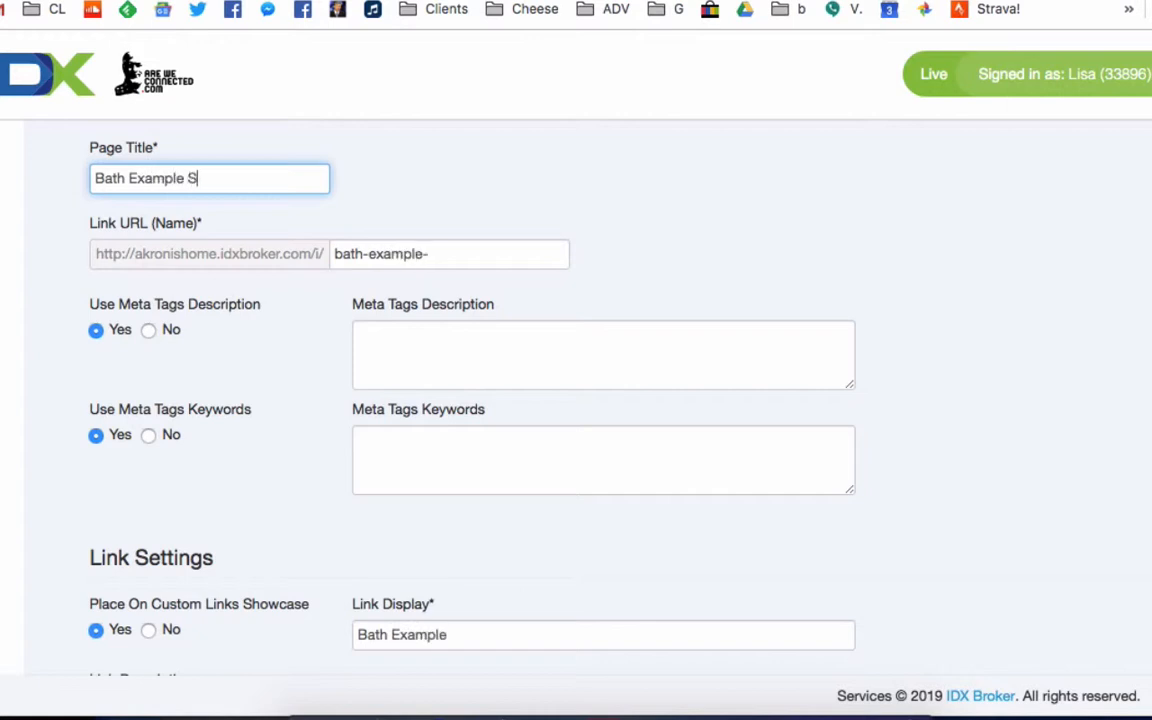
{"action": "type", "text": "aved sear"}
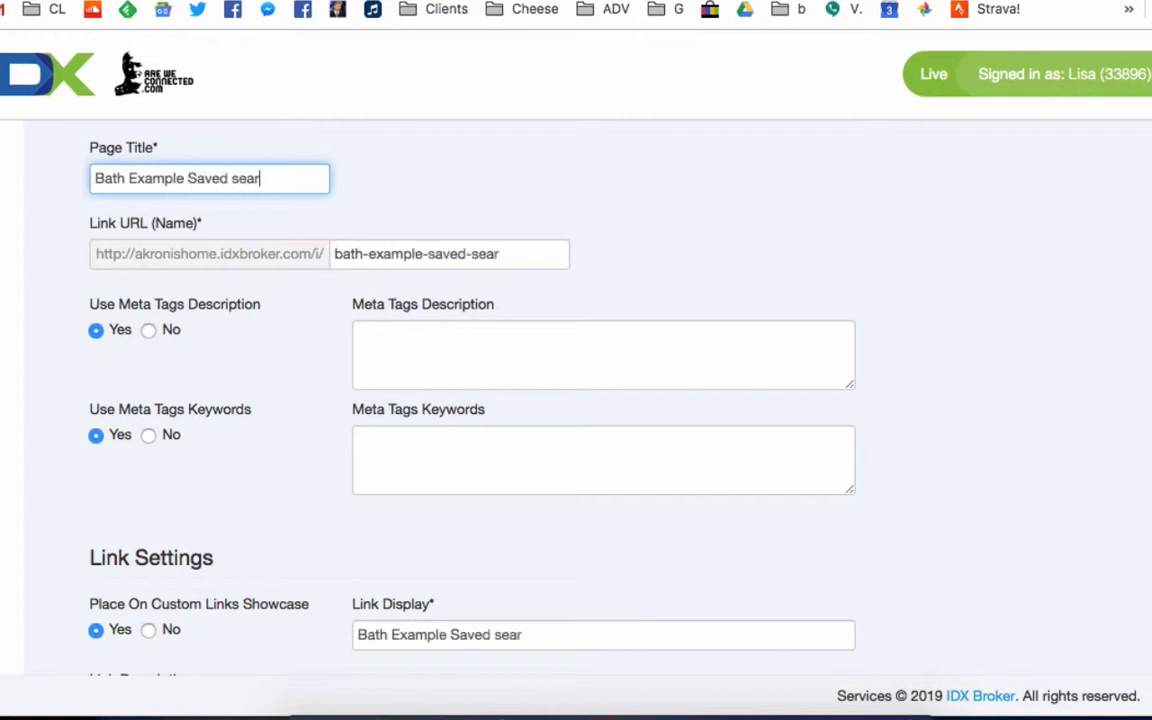
{"action": "type", "text": "ch\\\\"}
{"action": "key", "text": "BackSpace"}
{"action": "key", "text": "BackSpace"}
{"action": "key", "text": "BackSpace"}
{"action": "key", "text": "BackSpace"}
{"action": "key", "text": "BackSpace"}
{"action": "key", "text": "BackSpace"}
{"action": "key", "text": "BackSpace"}
{"action": "key", "text": "BackSpace"}
{"action": "key", "text": "BackSpace"}
{"action": "type", "text": "Search"}
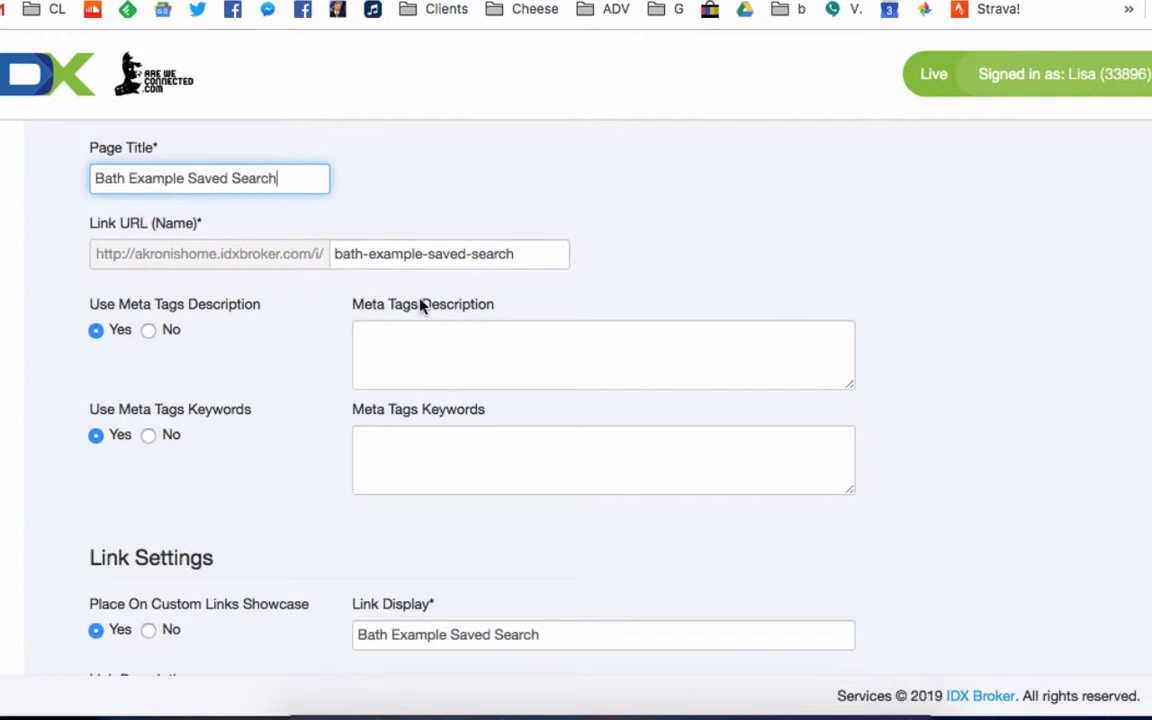
Examine the link's URL name, meta tags description, link display, link description and sub-header fields
{"action": "left_click_drag", "start_coordinate": [517, 250], "coordinate": [329, 265]}
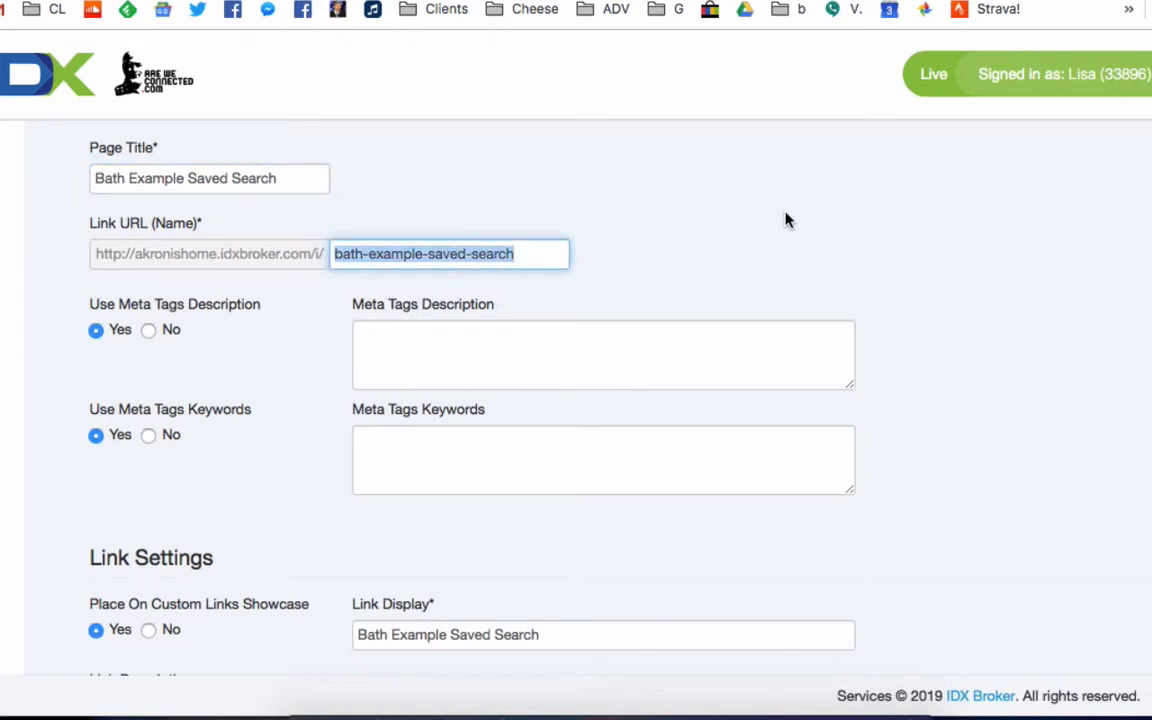
{"action": "left_click", "coordinate": [628, 289]}
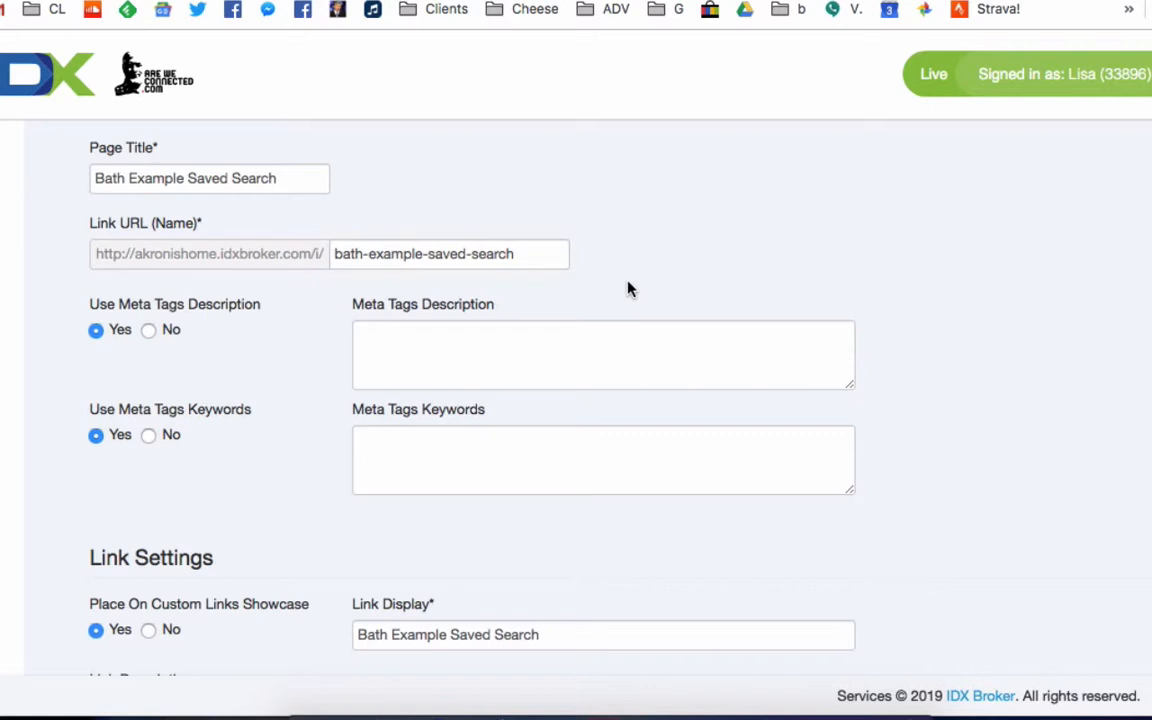
{"action": "left_click", "coordinate": [481, 356]}
{"action": "scroll", "coordinate": [277, 413], "scroll_direction": "down", "scroll_amount": 8}
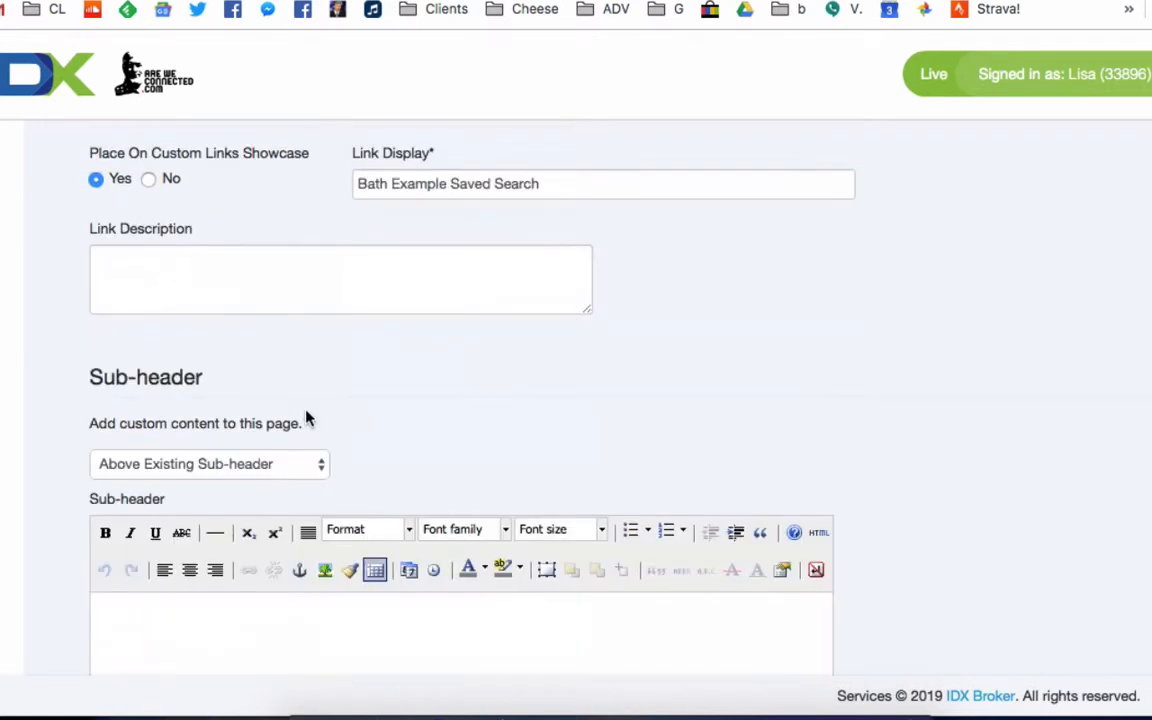
{"action": "scroll", "coordinate": [572, 421], "scroll_direction": "up", "scroll_amount": 1}
{"action": "scroll", "coordinate": [570, 421], "scroll_direction": "up", "scroll_amount": 2}
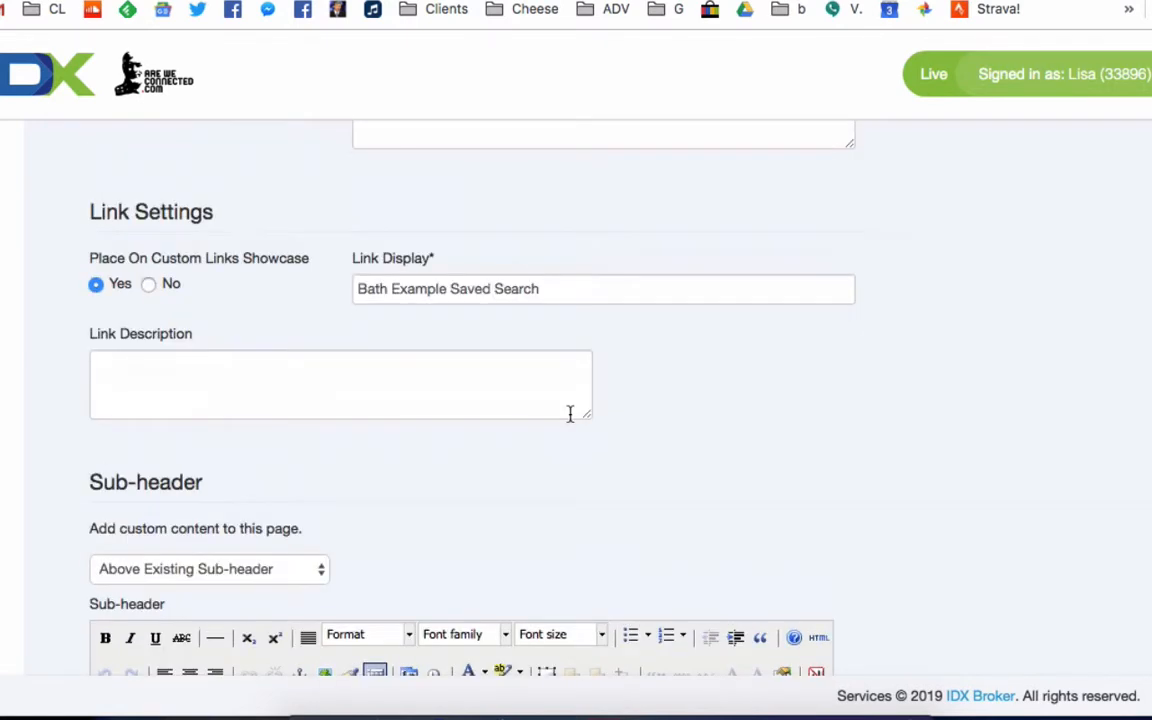
{"action": "left_click", "coordinate": [581, 293]}
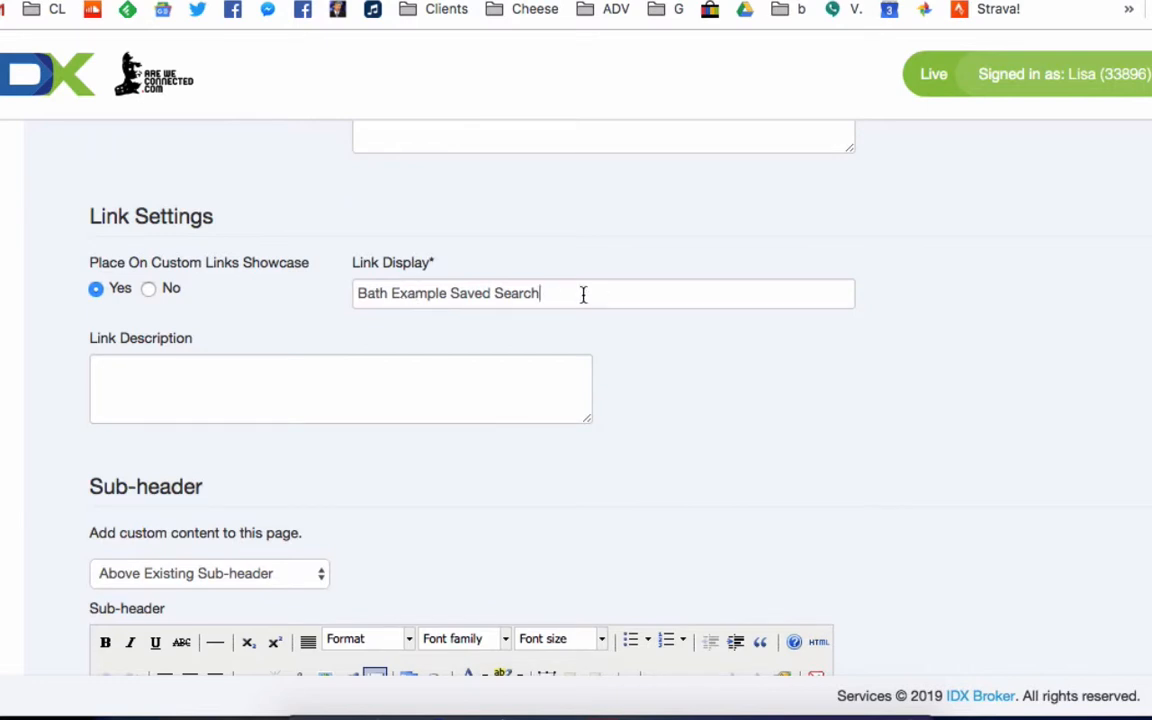
{"action": "left_click", "coordinate": [352, 362]}
{"action": "scroll", "coordinate": [699, 388], "scroll_direction": "down", "scroll_amount": 3}
{"action": "scroll", "coordinate": [702, 389], "scroll_direction": "down", "scroll_amount": 1}
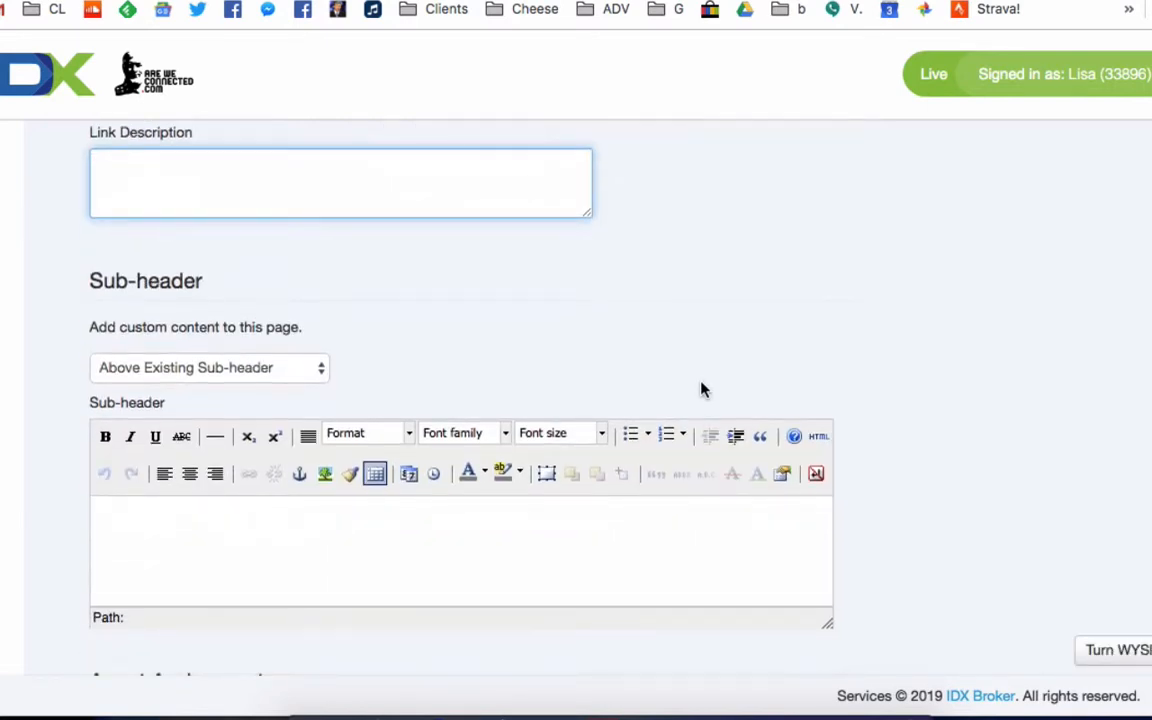
{"action": "left_click", "coordinate": [375, 520]}
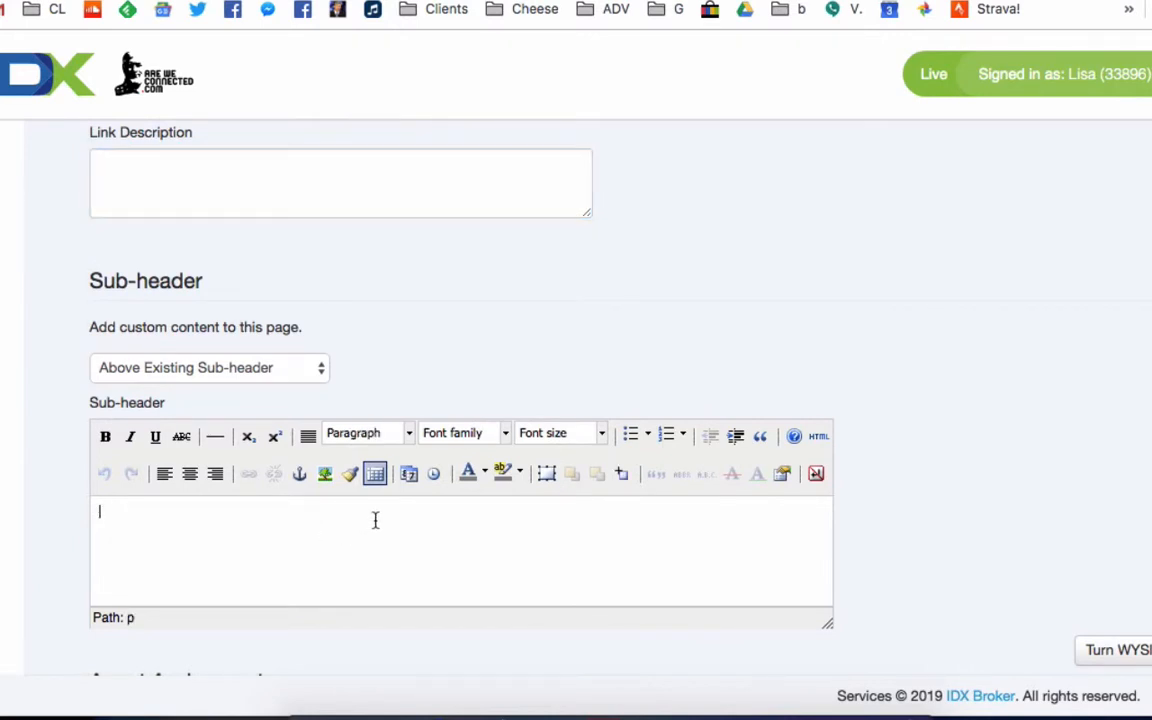
{"action": "scroll", "coordinate": [375, 520], "scroll_direction": "down", "scroll_amount": 6}
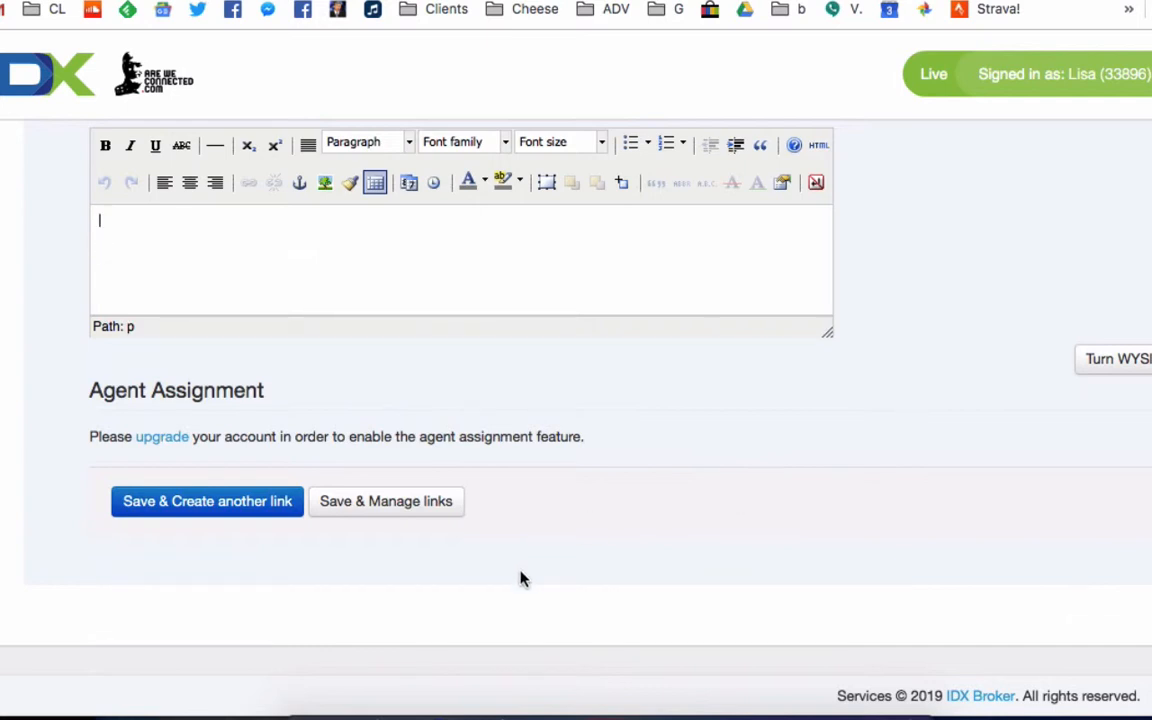
Save the new link, go to the saved links list and check its place in the website design navigation
{"action": "left_click", "coordinate": [419, 504]}
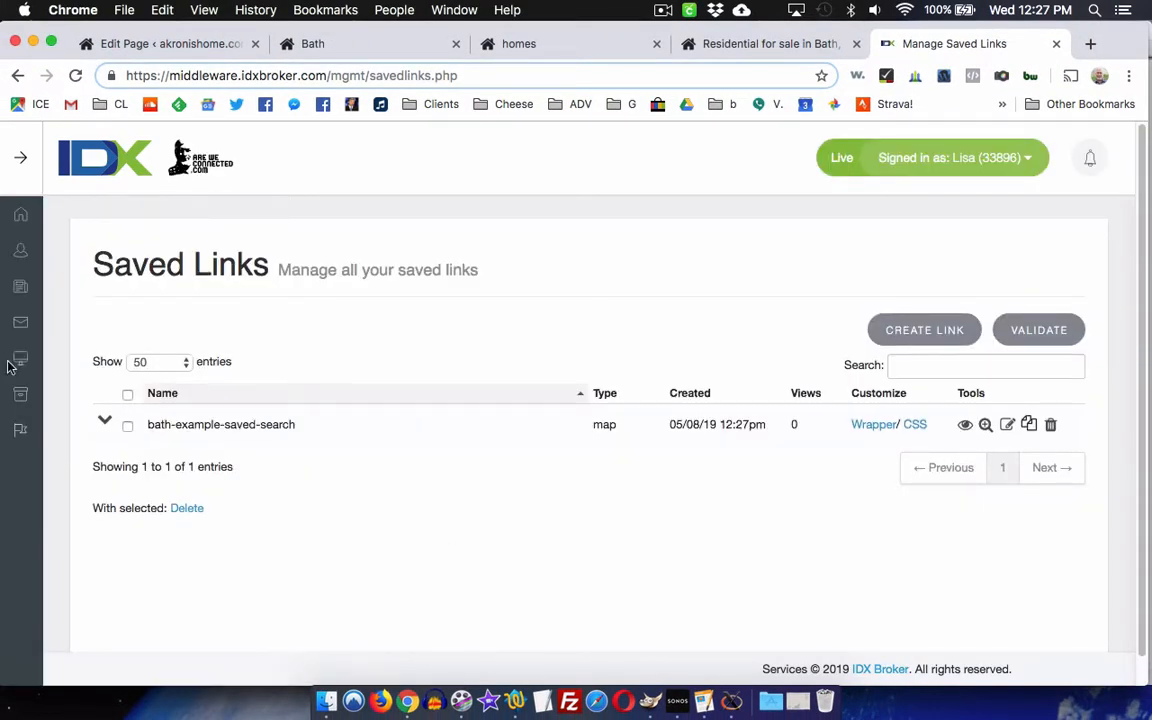
{"action": "left_click", "coordinate": [22, 150]}
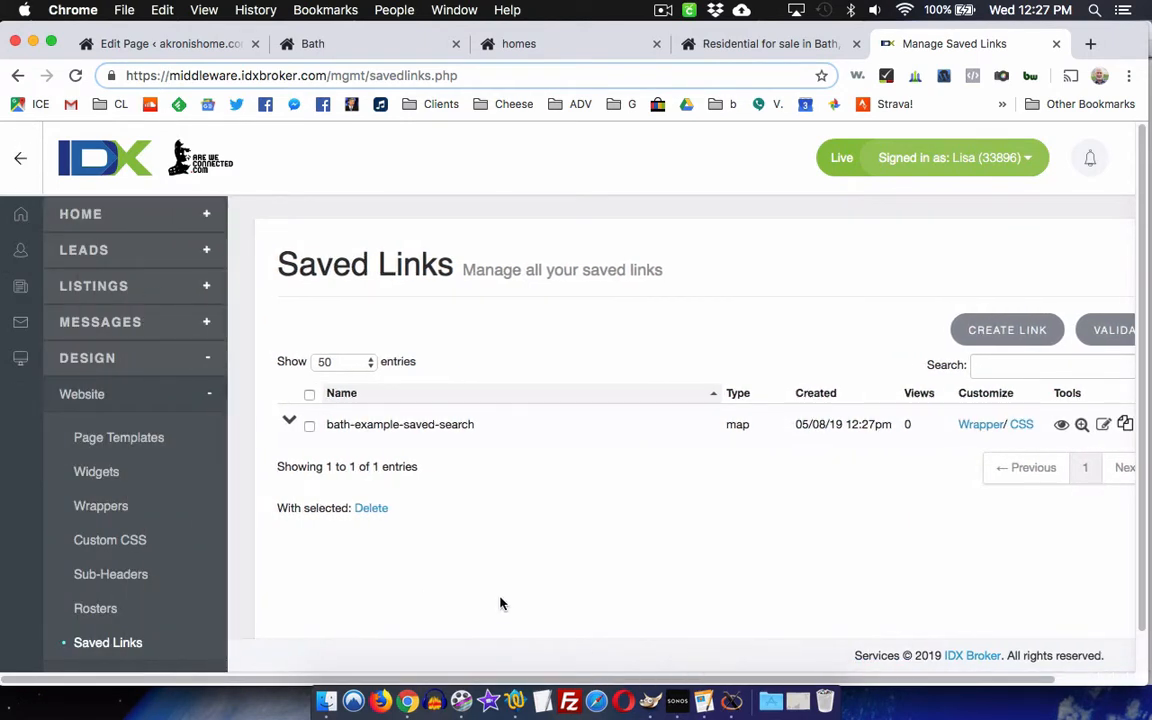
{"action": "left_click", "coordinate": [20, 158]}
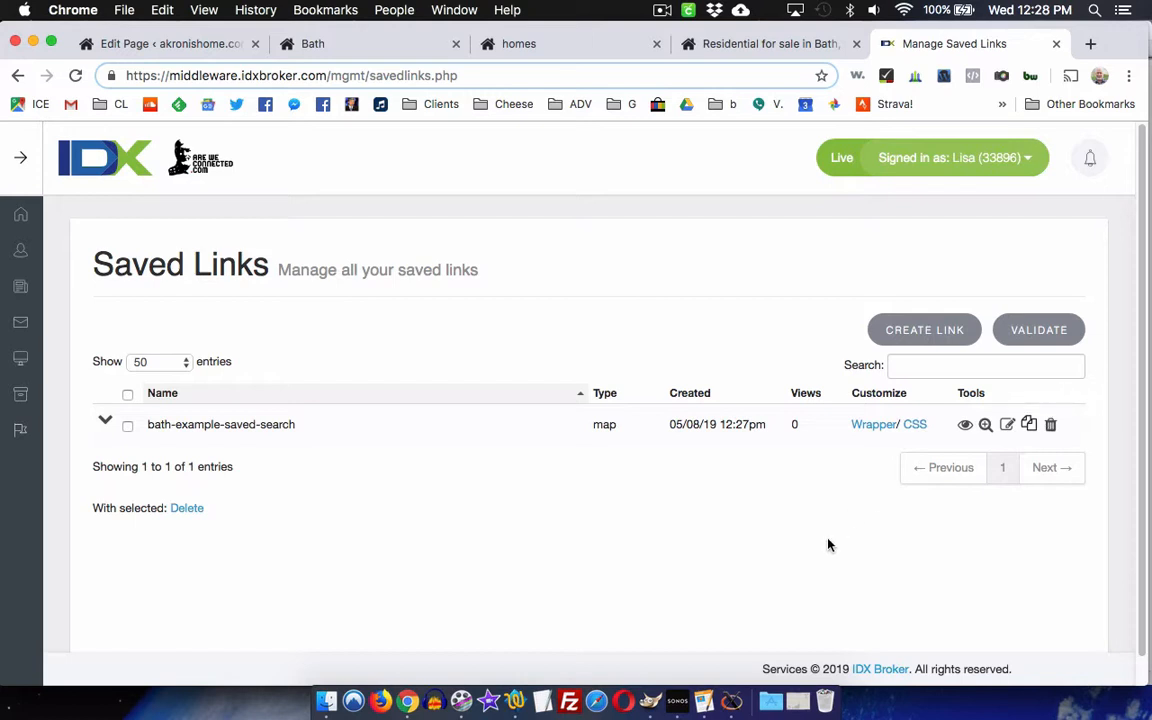
View the bath-example-saved-search link on the live site and look over its map of homes
{"action": "left_click", "coordinate": [966, 426]}
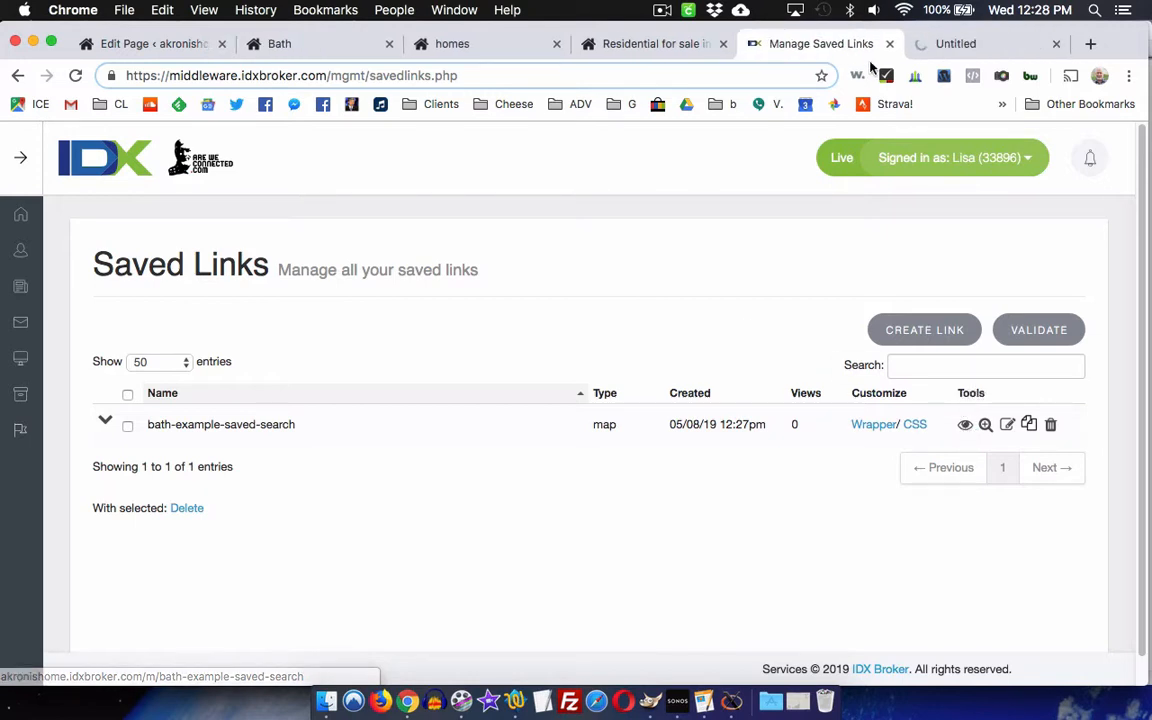
{"action": "left_click", "coordinate": [939, 44]}
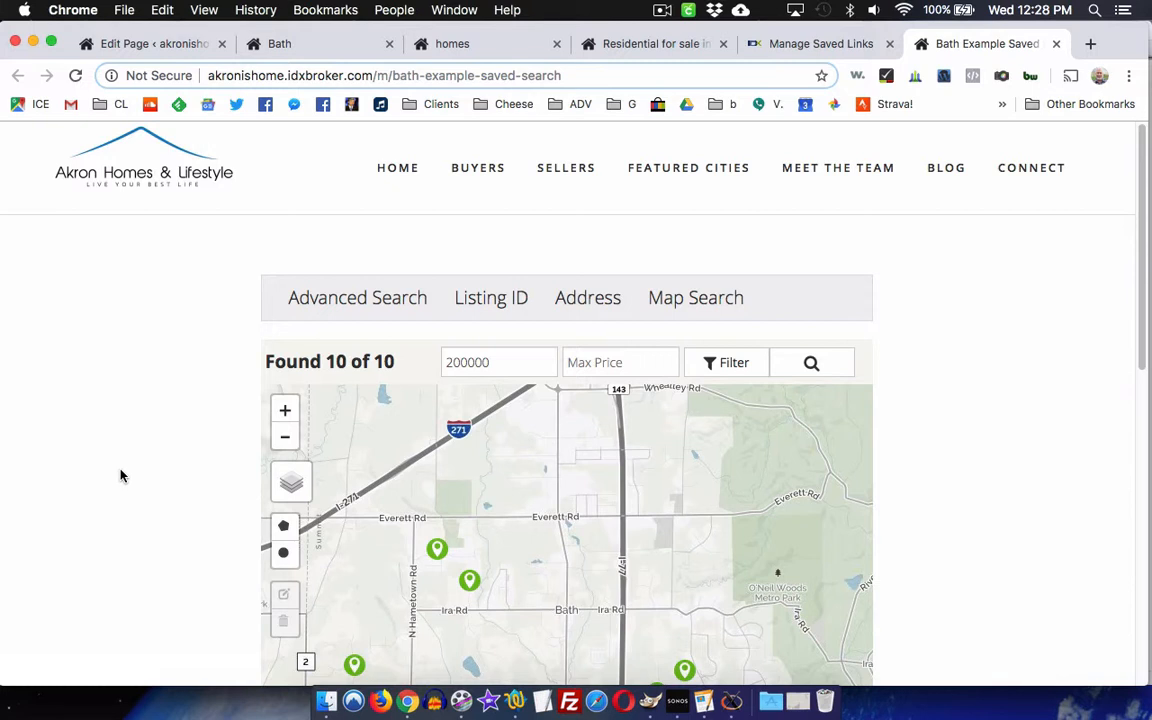
{"action": "scroll", "coordinate": [120, 476], "scroll_direction": "down", "scroll_amount": 3}
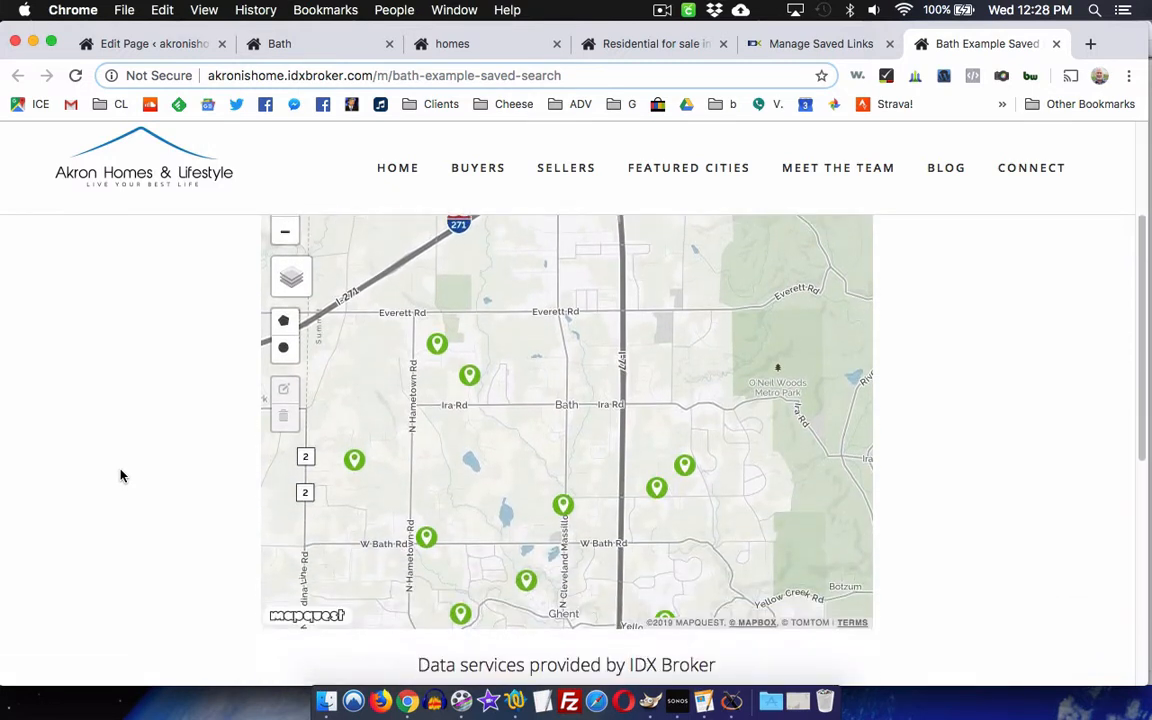
{"action": "scroll", "coordinate": [120, 476], "scroll_direction": "down", "scroll_amount": 1}
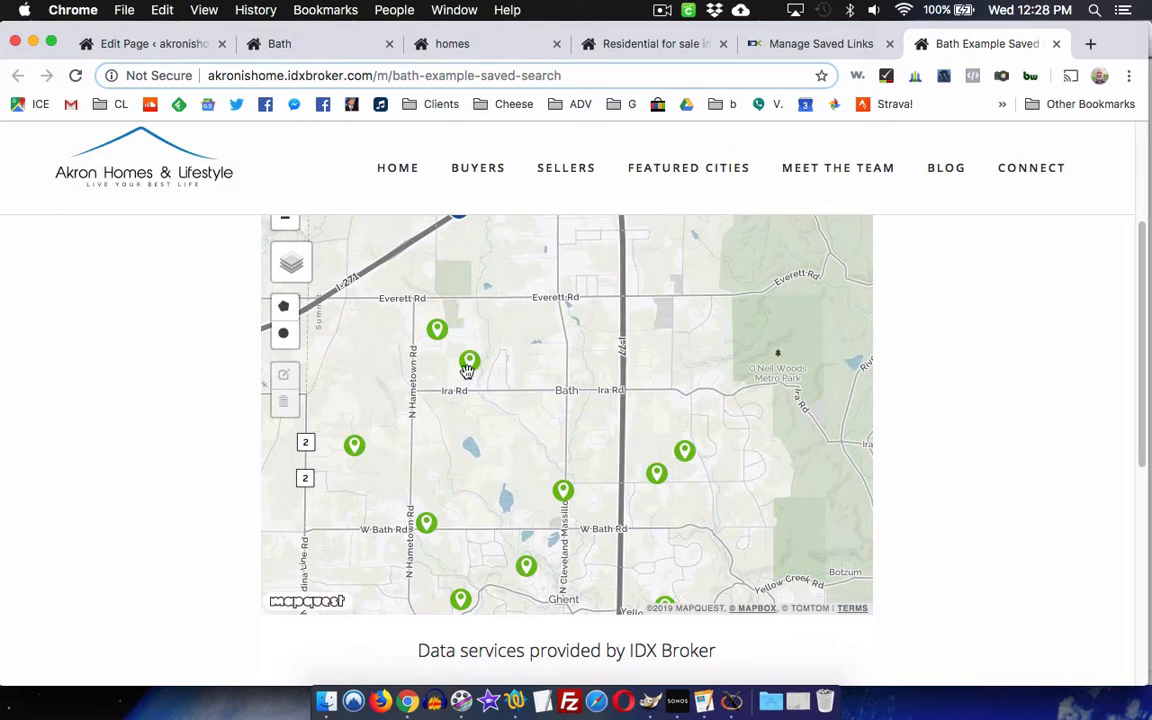
Check the listing summary of the northernmost home marker on the Bath map, then close it
{"action": "left_click", "coordinate": [436, 333]}
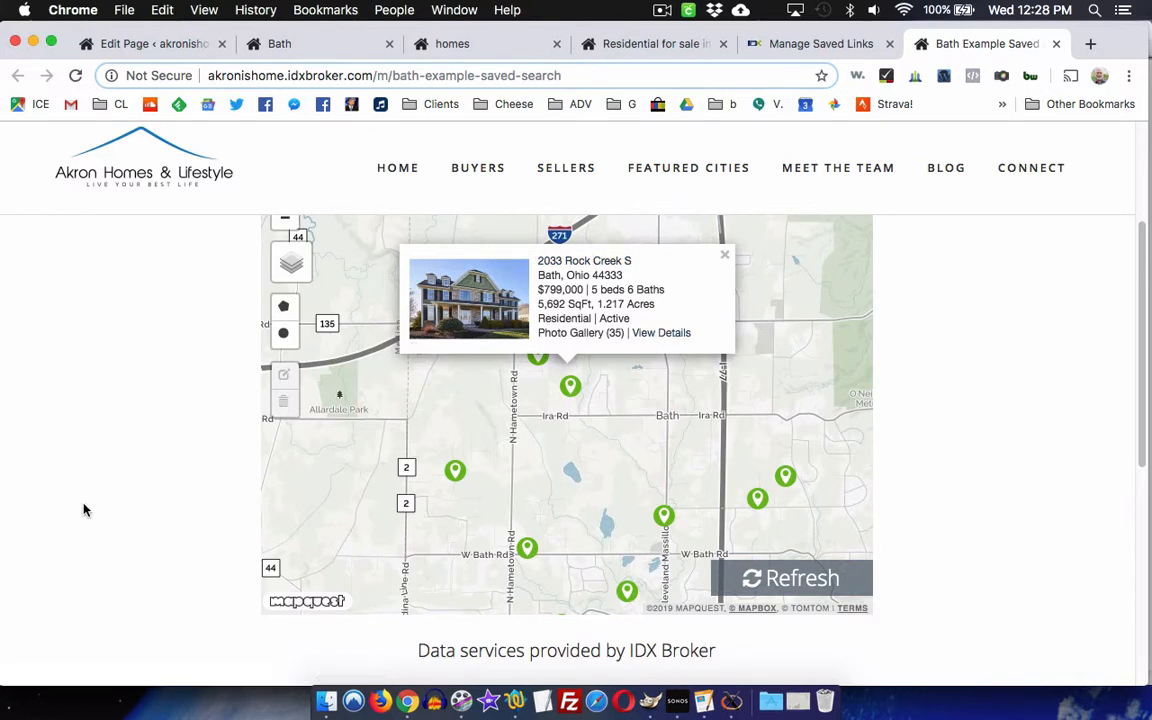
{"action": "left_click", "coordinate": [725, 256]}
{"action": "scroll", "coordinate": [568, 450], "scroll_direction": "up", "scroll_amount": 5}
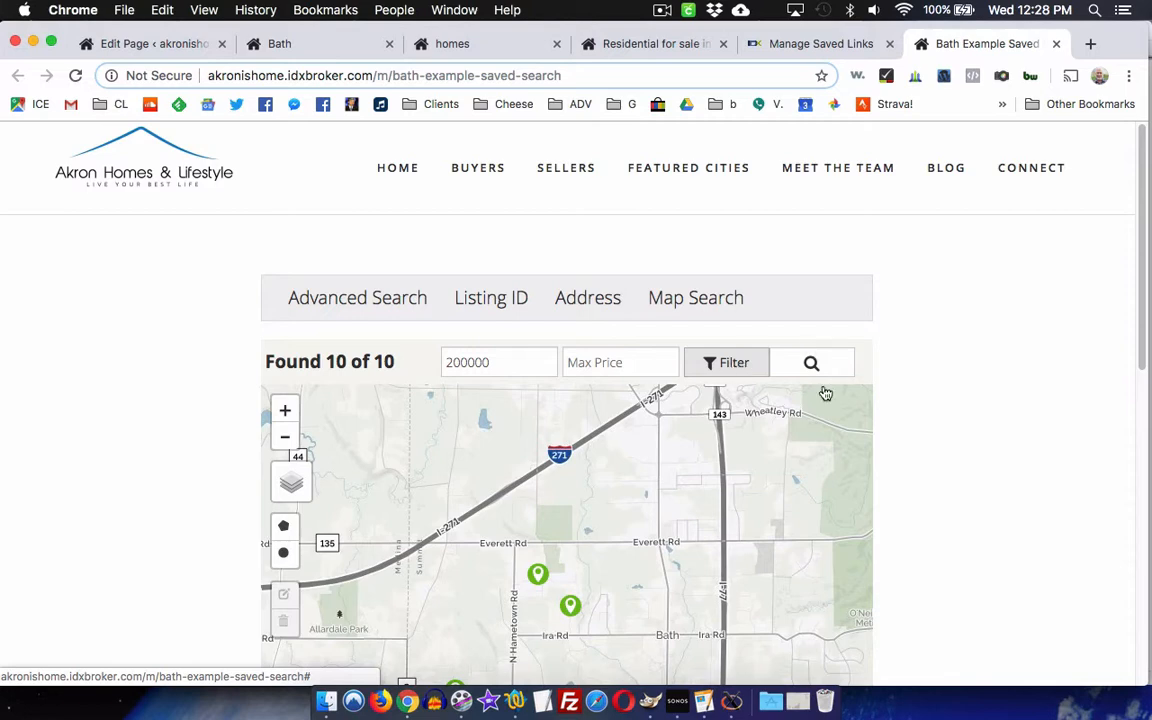
Refresh the map search for the shifted map area and review the listings found there
{"action": "scroll", "coordinate": [900, 469], "scroll_direction": "down", "scroll_amount": 3}
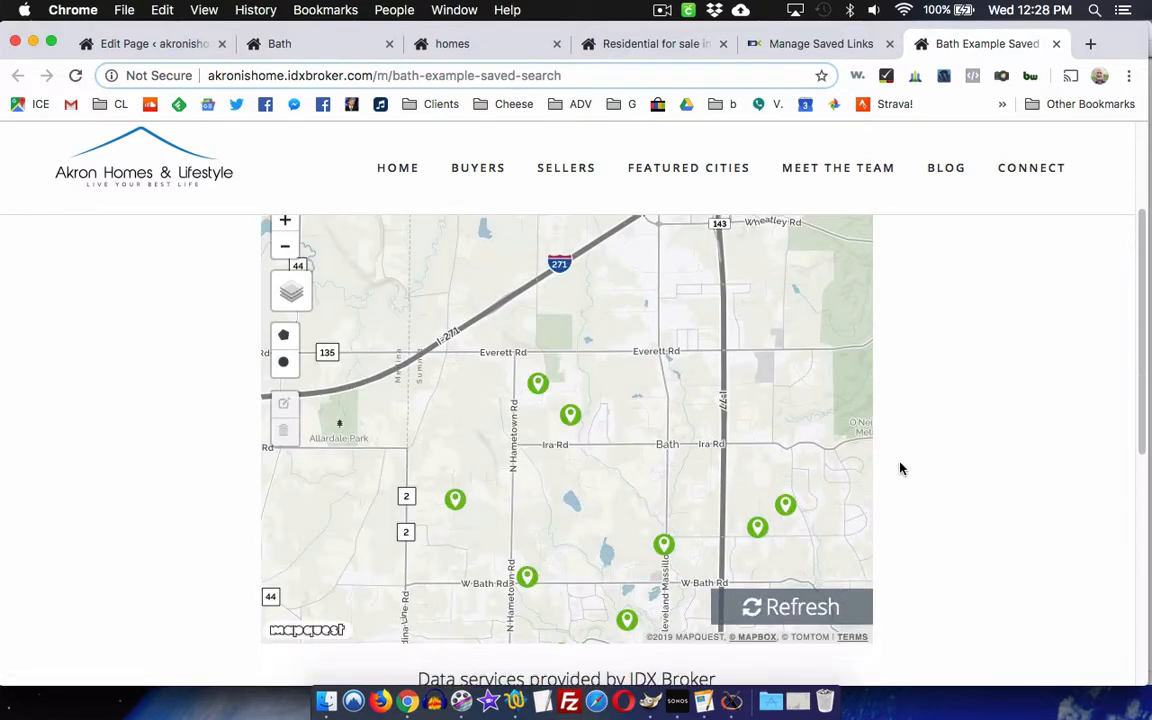
{"action": "left_click", "coordinate": [777, 615]}
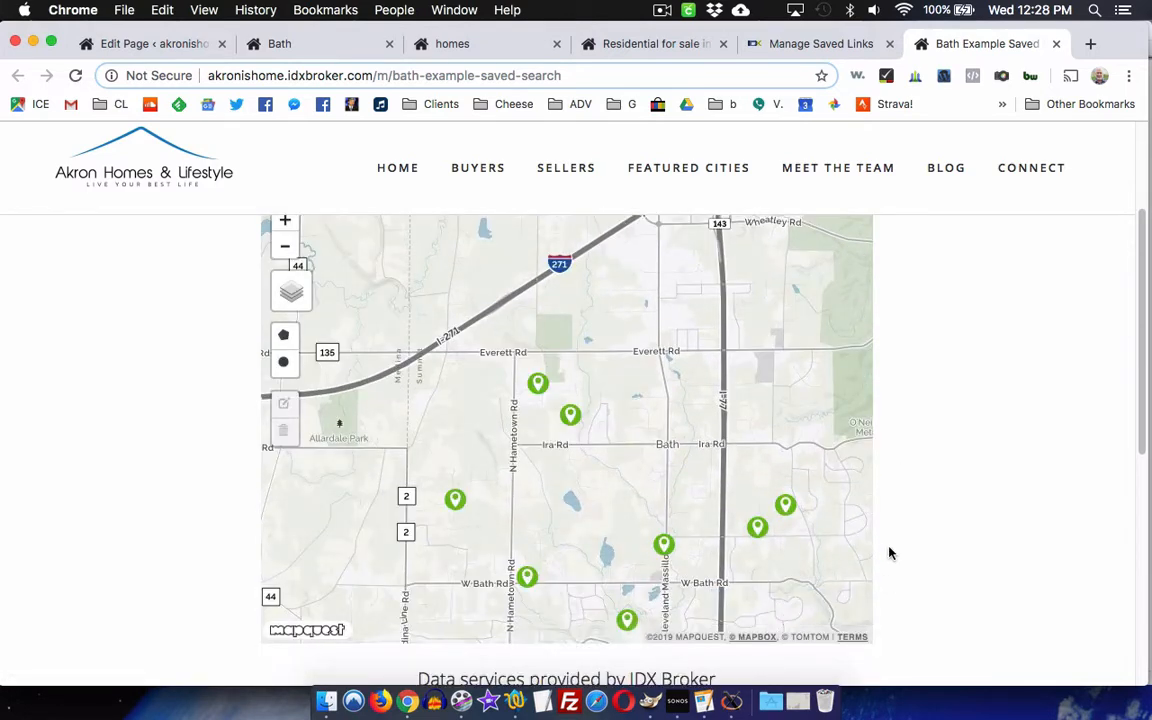
{"action": "scroll", "coordinate": [891, 555], "scroll_direction": "down", "scroll_amount": 1}
{"action": "scroll", "coordinate": [890, 553], "scroll_direction": "down", "scroll_amount": 1}
{"action": "scroll", "coordinate": [890, 553], "scroll_direction": "up", "scroll_amount": 3}
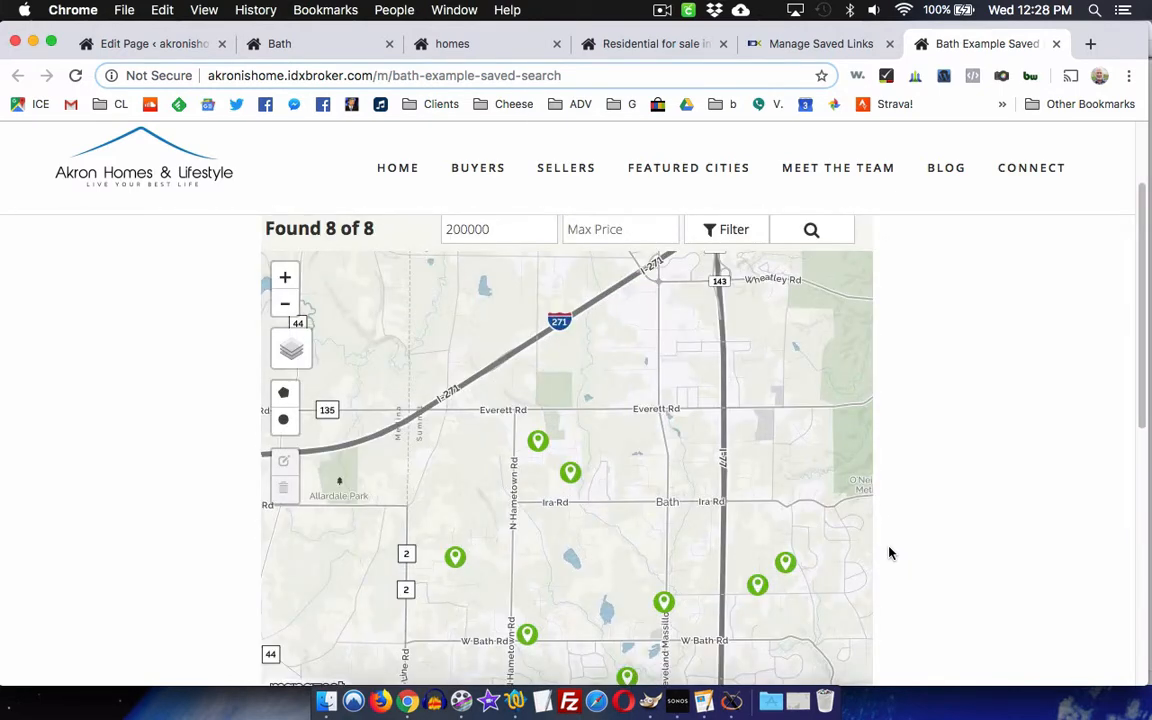
{"action": "left_click", "coordinate": [496, 79]}
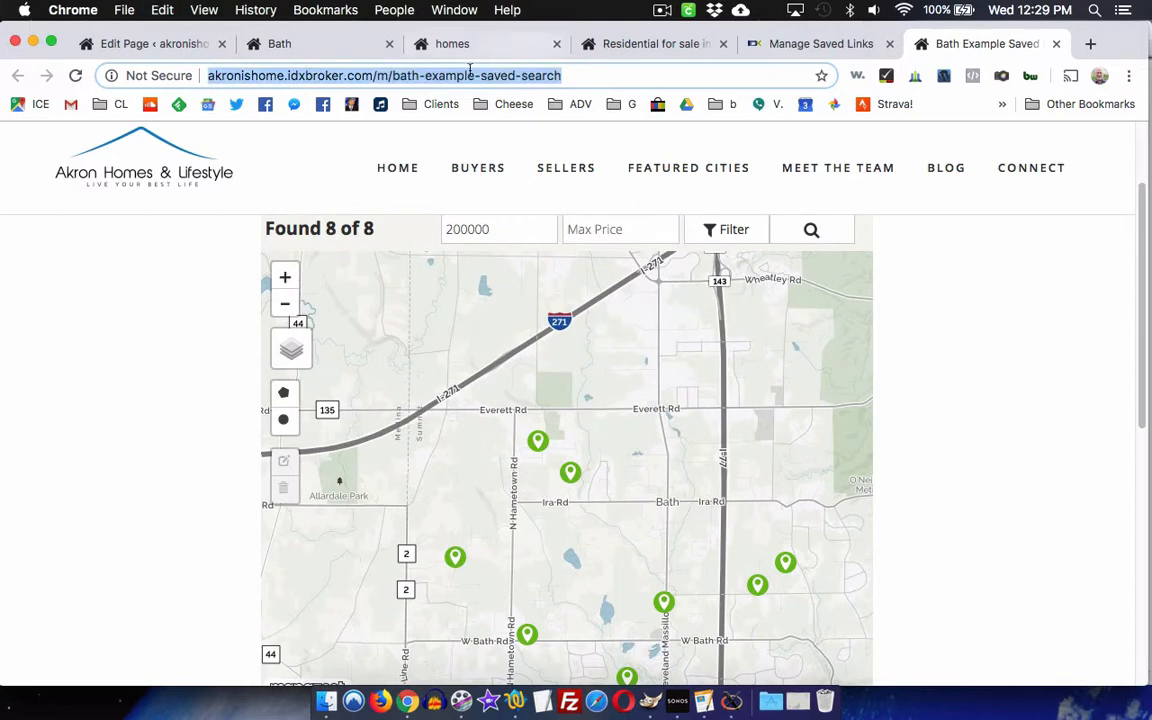
{"action": "left_click", "coordinate": [127, 47]}
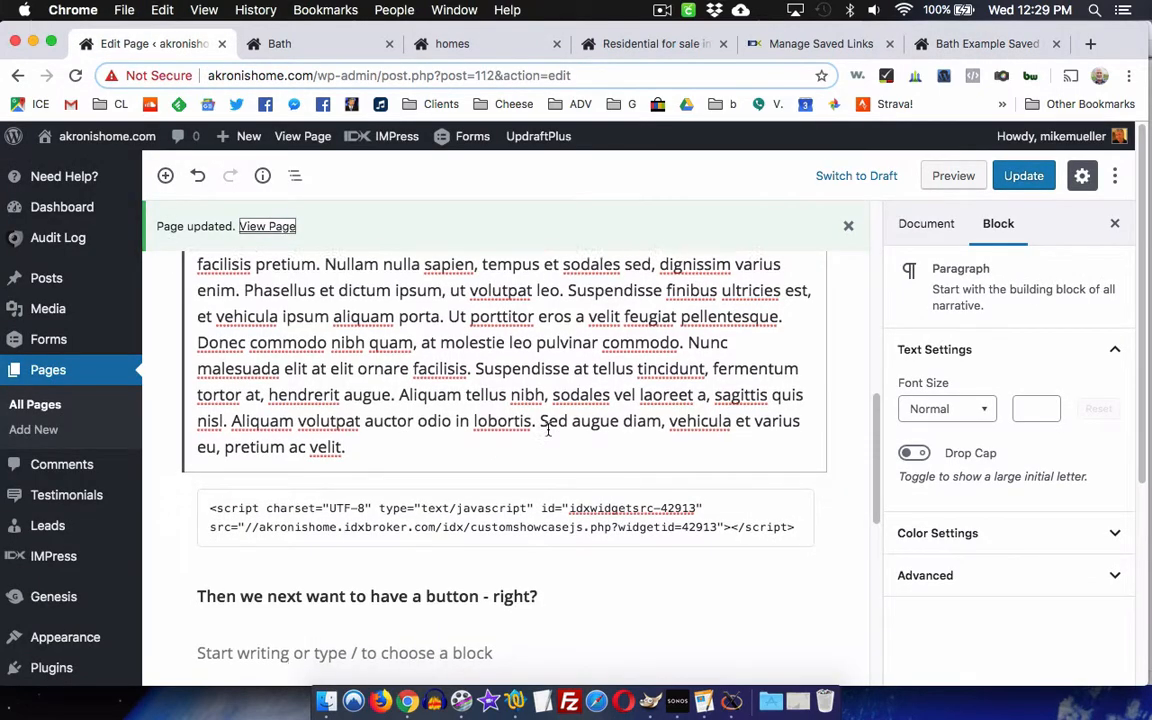
{"action": "scroll", "coordinate": [548, 435], "scroll_direction": "down", "scroll_amount": 3}
{"action": "left_click", "coordinate": [466, 540]}
{"action": "left_click", "coordinate": [390, 616]}
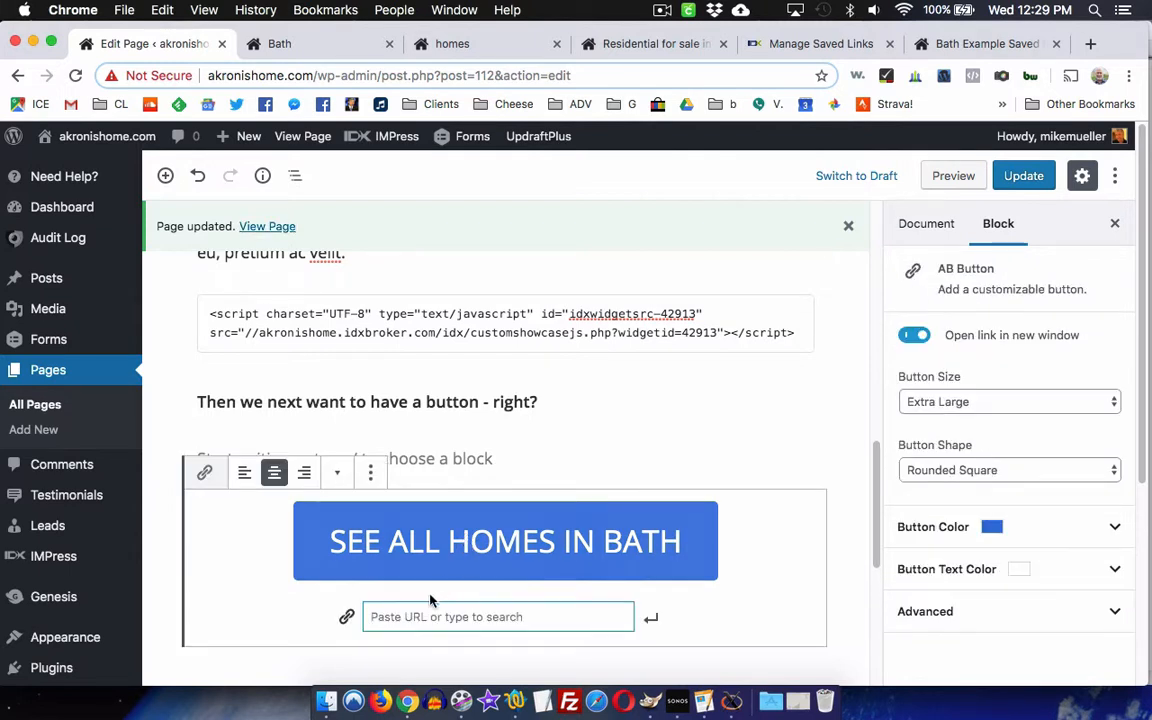
{"action": "key", "text": "super+v"}
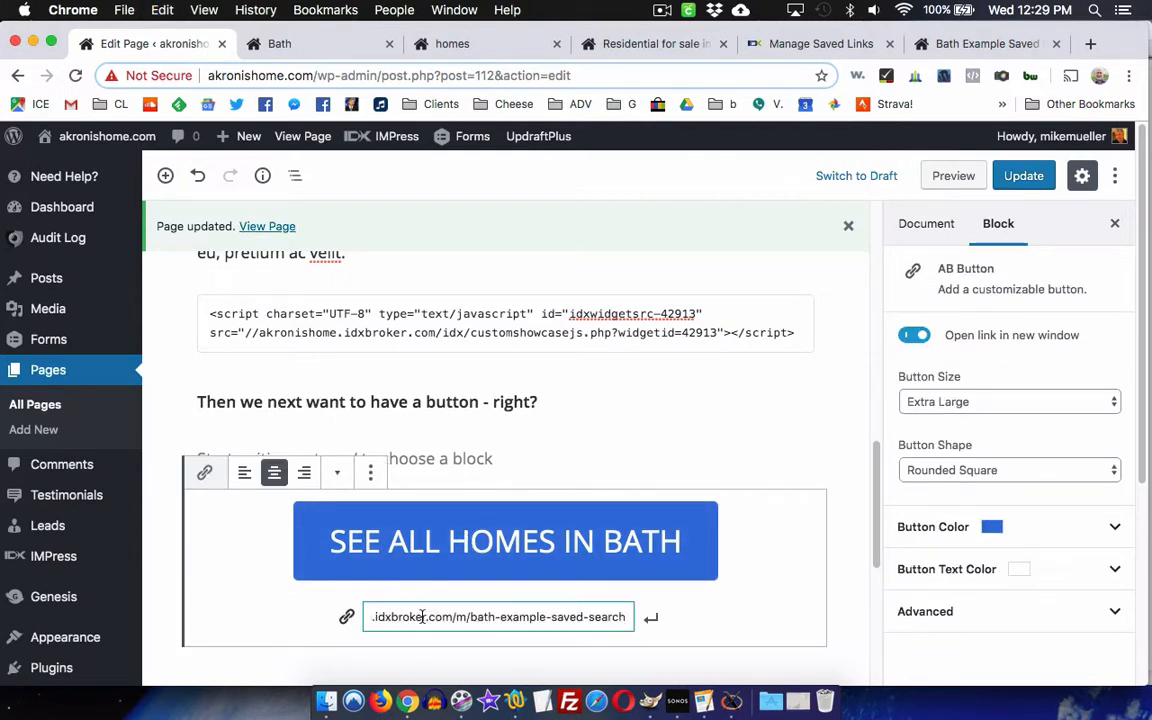
{"action": "left_click", "coordinate": [650, 618]}
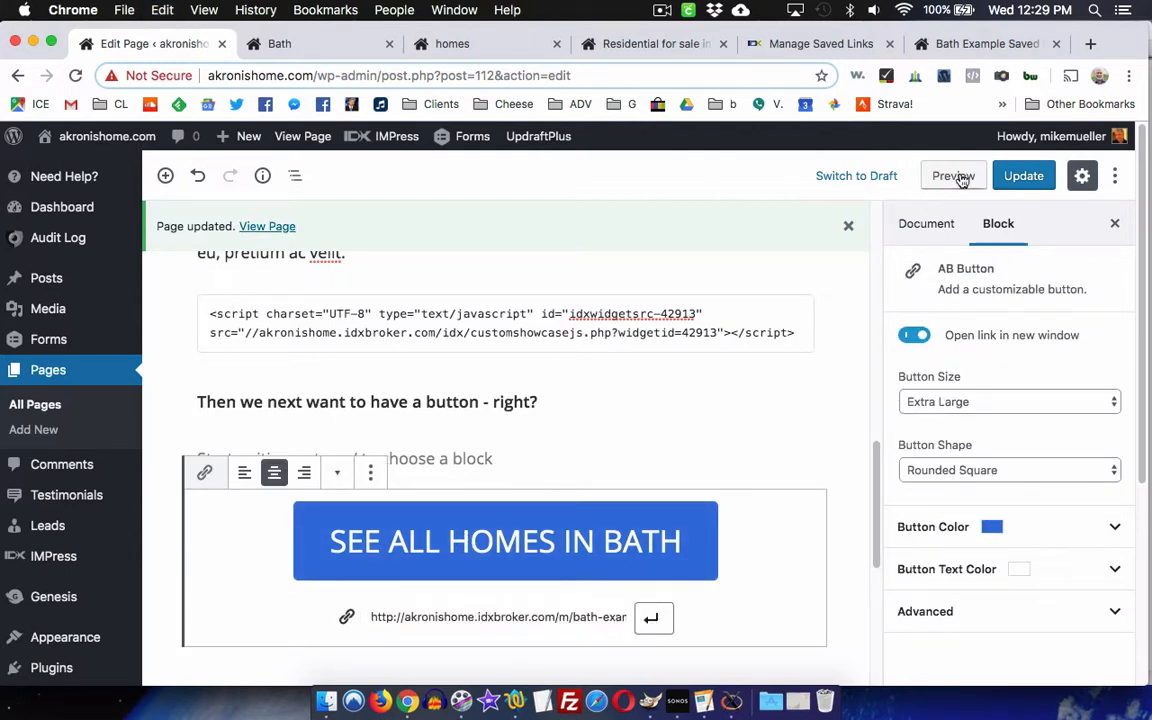
{"action": "left_click", "coordinate": [1016, 177]}
Reload the live Bath featured city page and test the link of the "SEE ALL HOMES IN BATH" button
{"action": "left_click", "coordinate": [305, 44]}
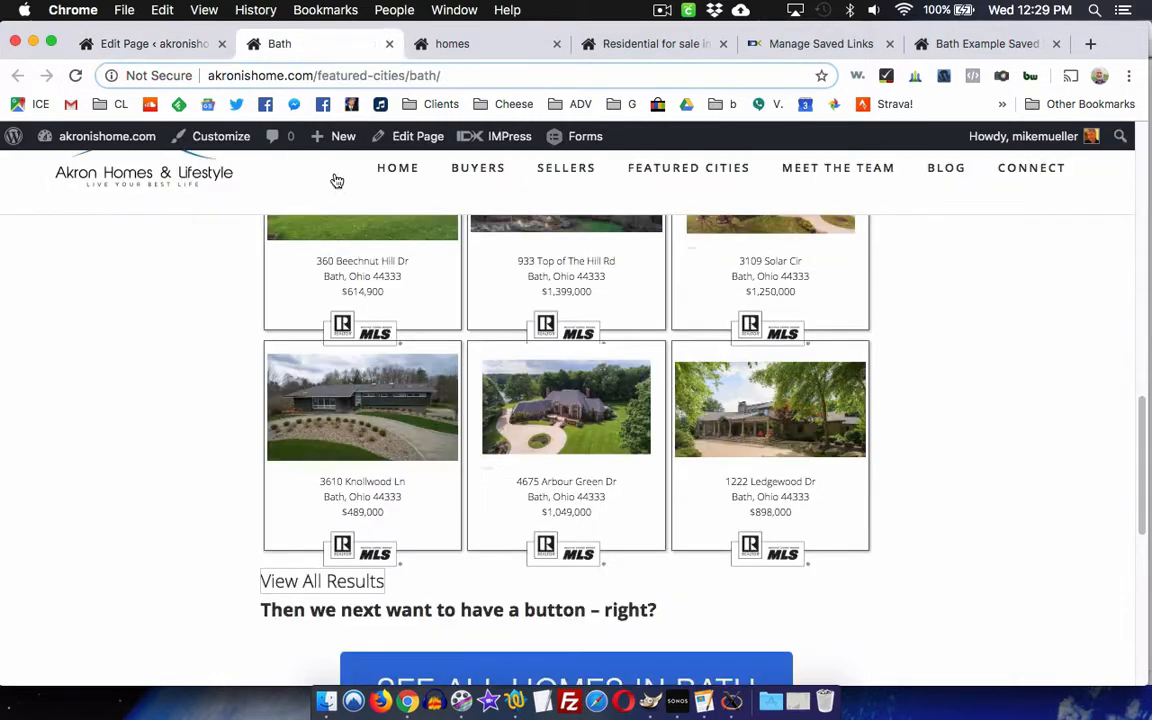
{"action": "left_click", "coordinate": [75, 75]}
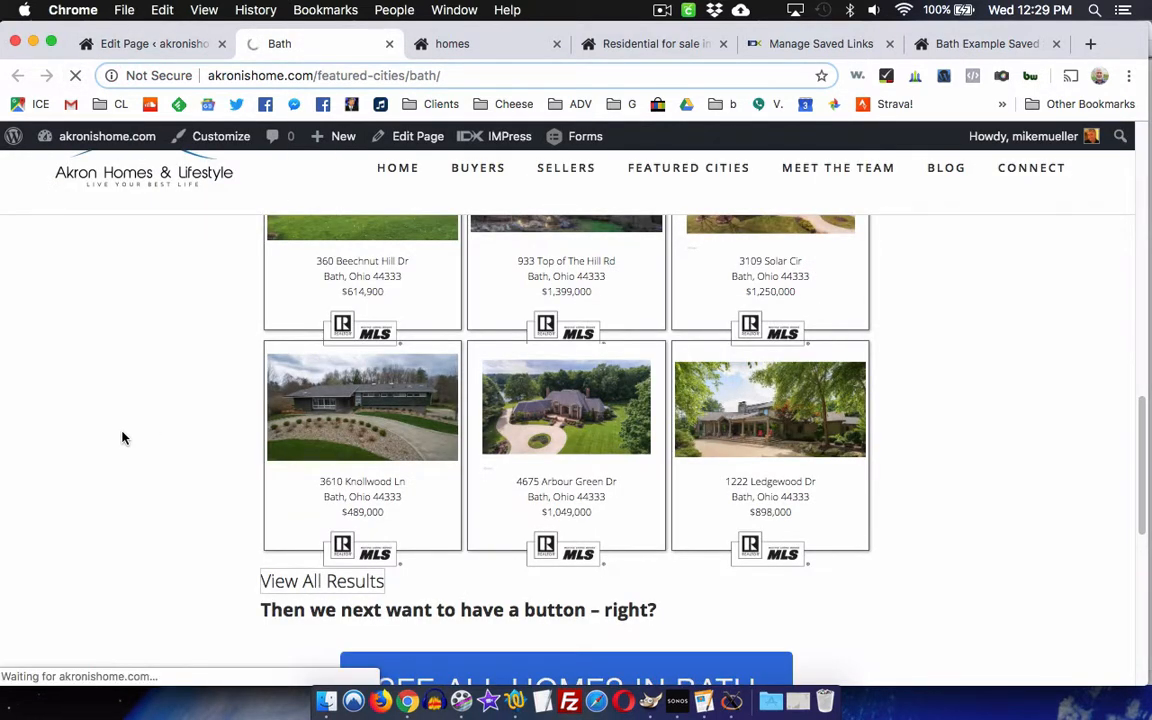
{"action": "scroll", "coordinate": [116, 517], "scroll_direction": "down", "scroll_amount": 2}
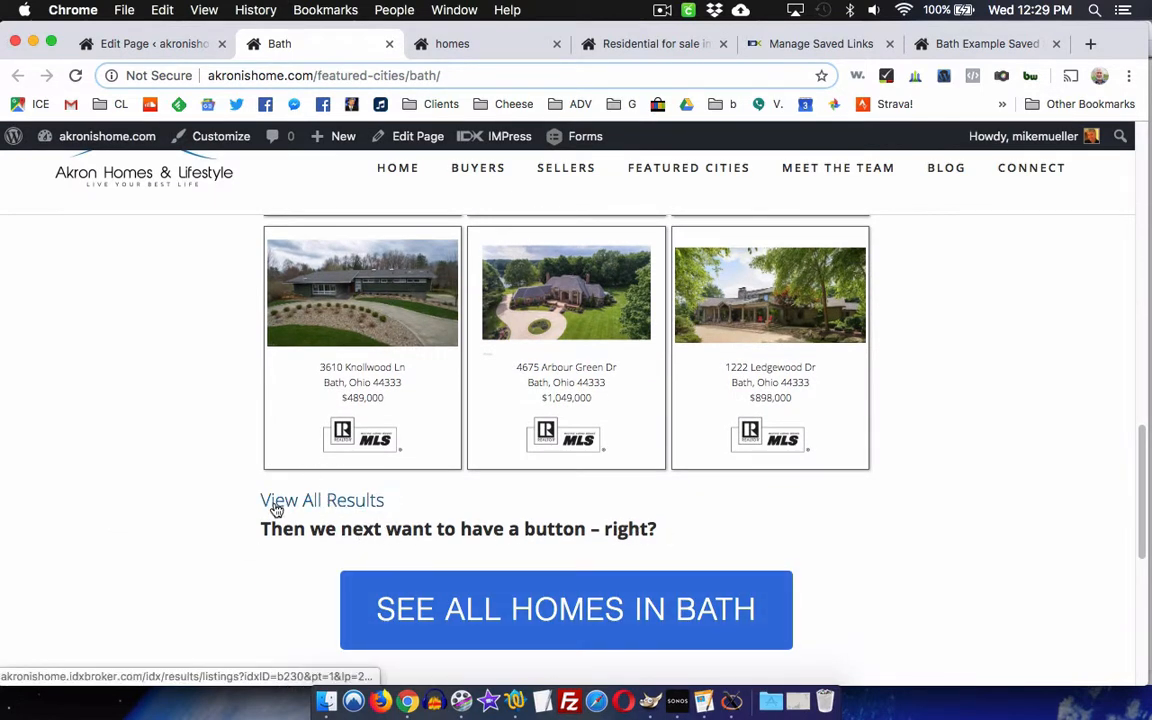
{"action": "left_click", "coordinate": [472, 603]}
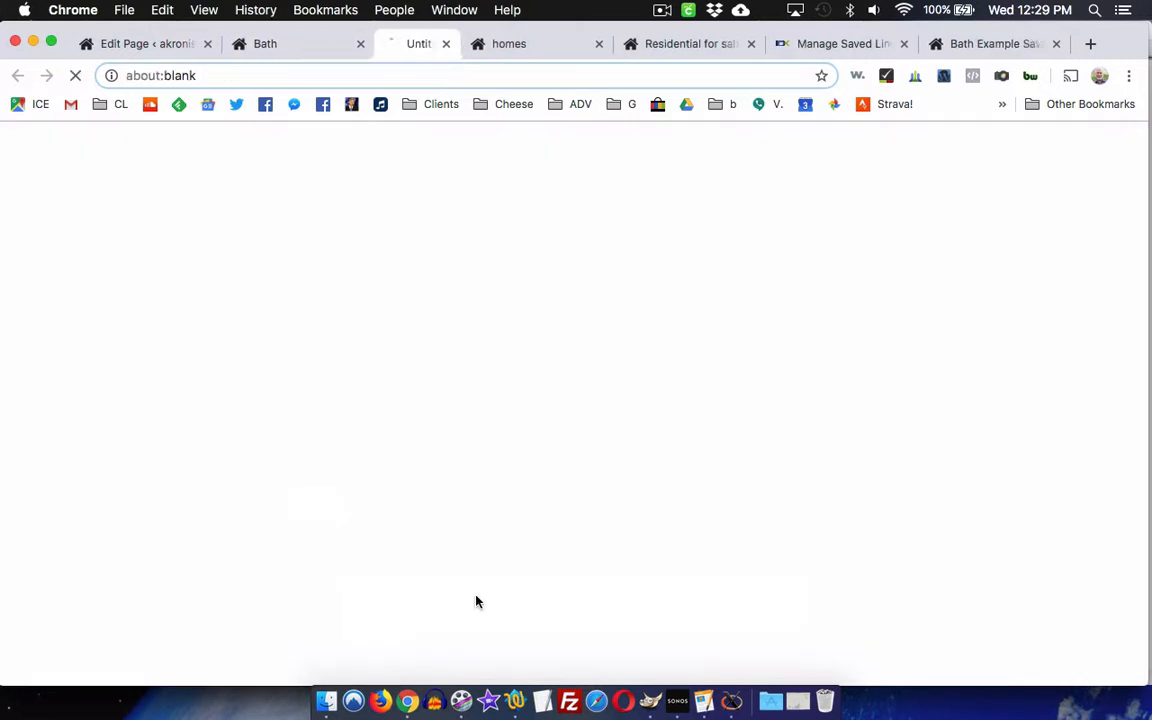